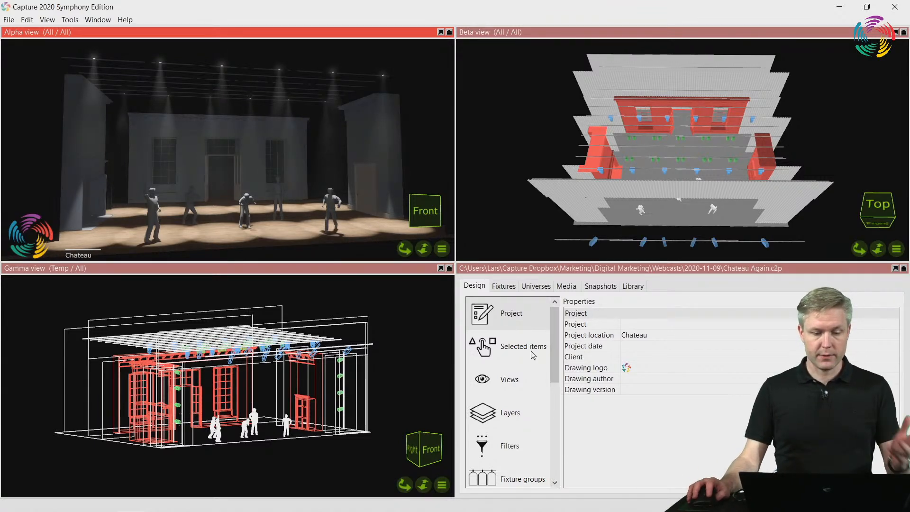
pyautogui.click(496, 194)
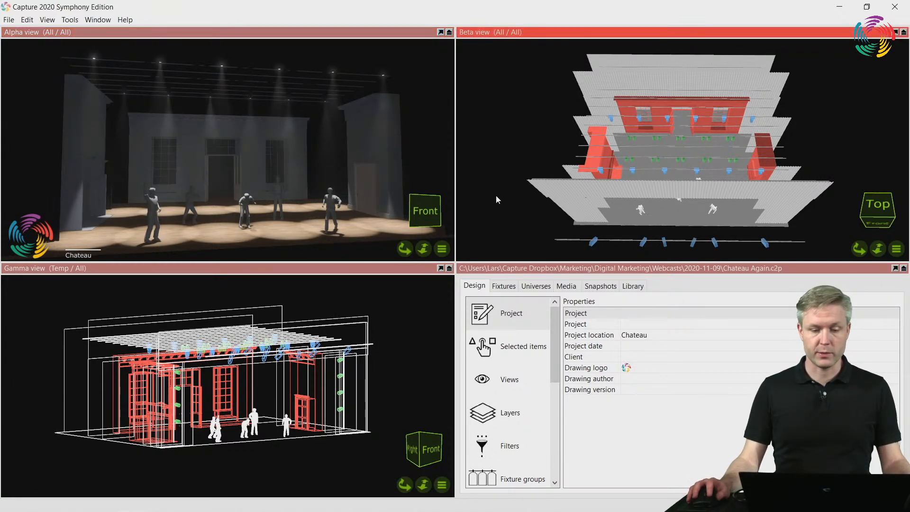
pyautogui.click(347, 33)
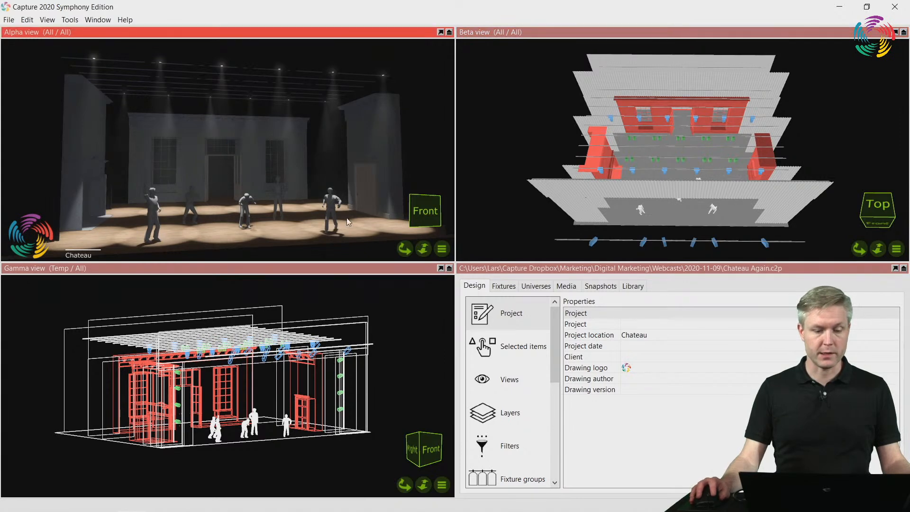
pyautogui.click(348, 277)
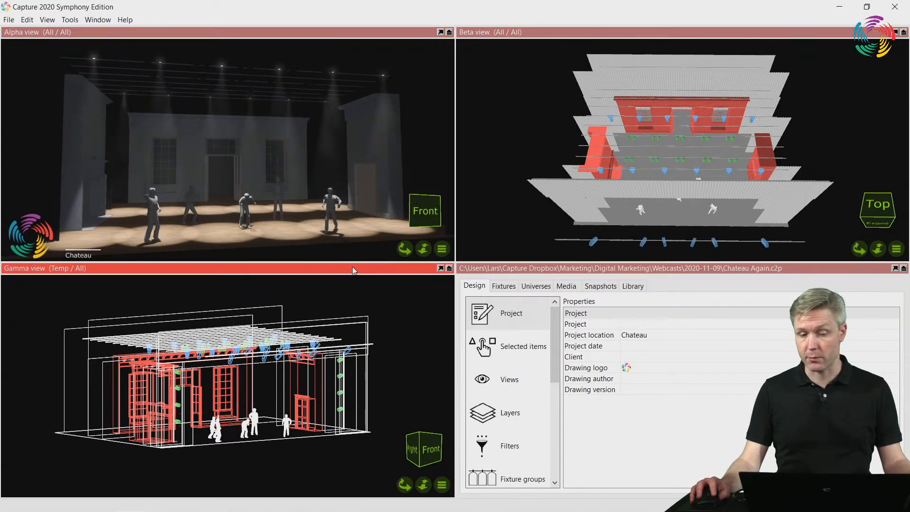
pyautogui.click(295, 33)
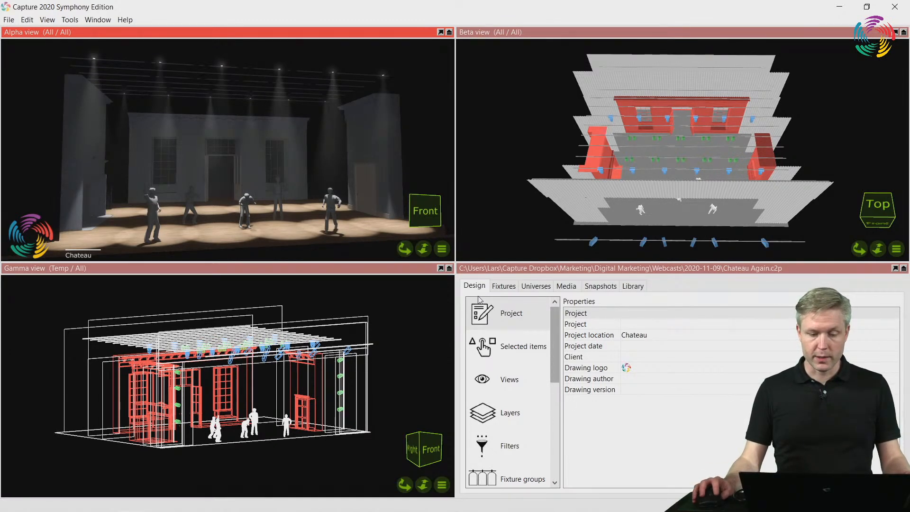
# Examine the Alpha view's control properties, namely its patch, patch mode and patch precision
pyautogui.click(503, 381)
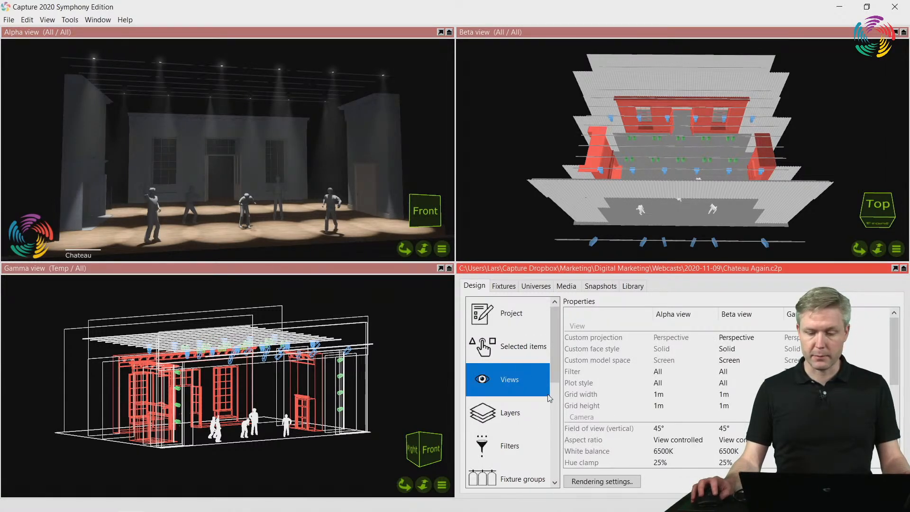
pyautogui.scroll(-3, 727, 393)
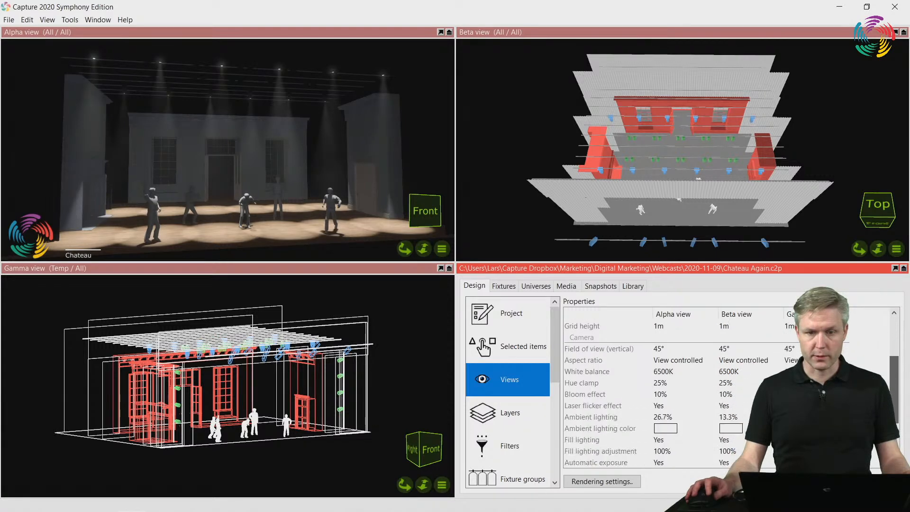
pyautogui.scroll(-2, 671, 433)
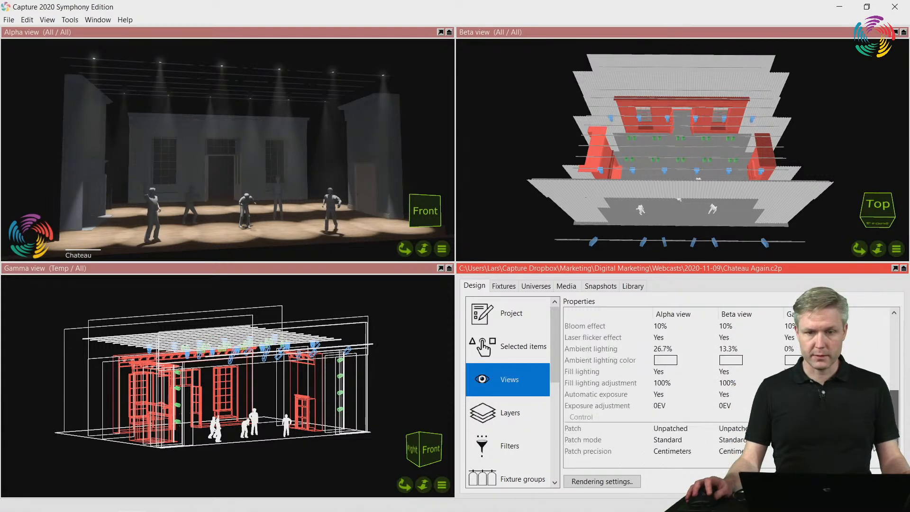
pyautogui.click(671, 429)
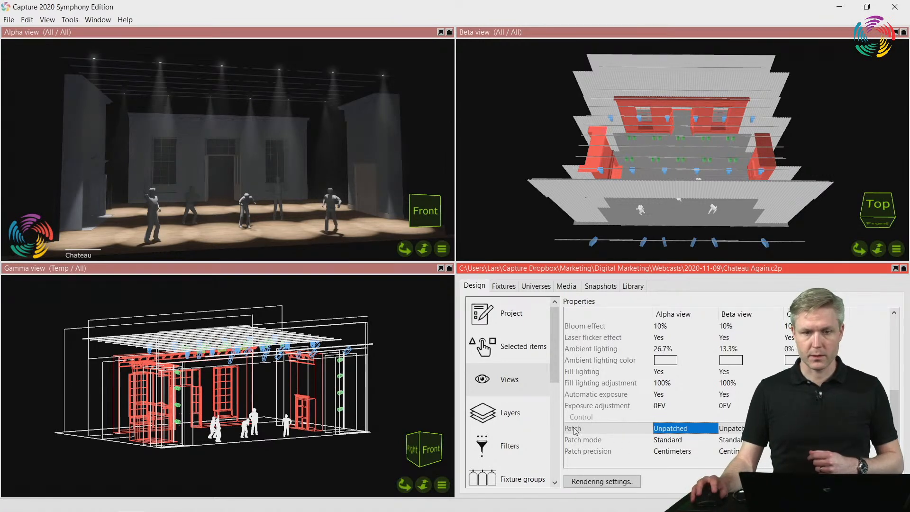
pyautogui.click(608, 440)
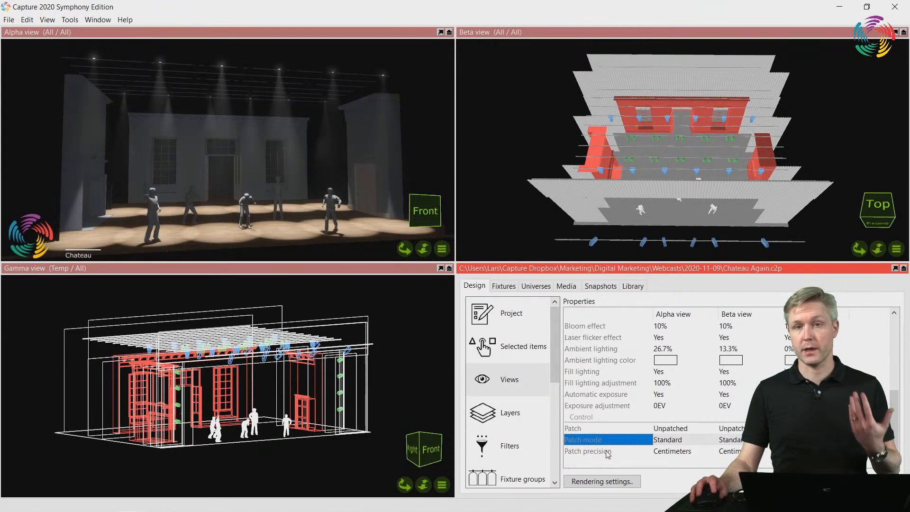
pyautogui.click(607, 452)
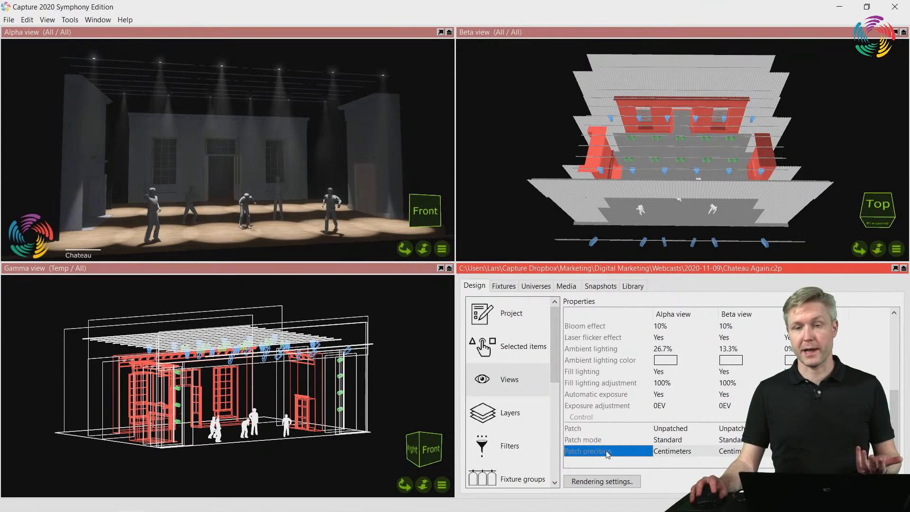
pyautogui.click(679, 429)
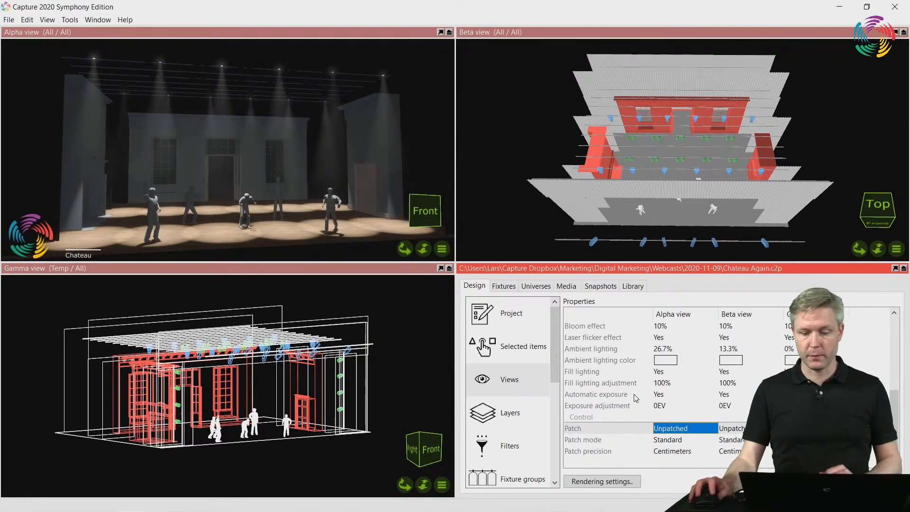
pyautogui.click(675, 441)
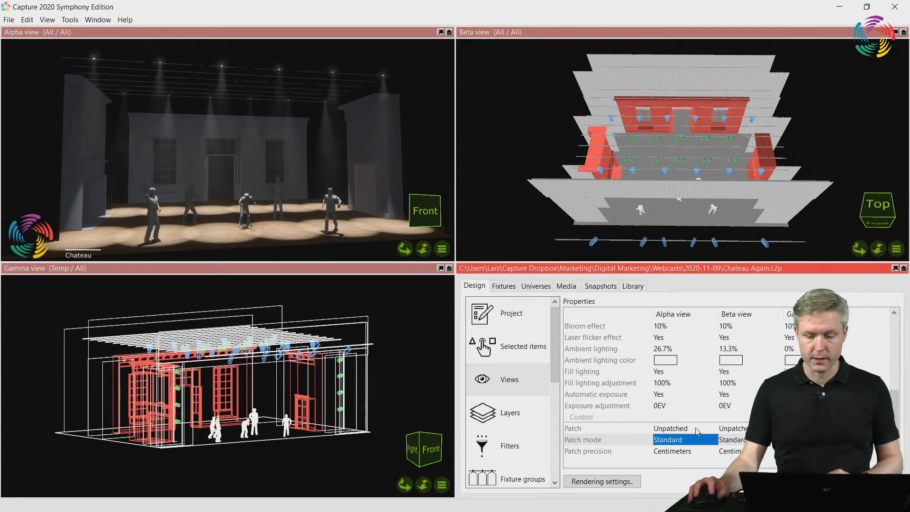
pyautogui.click(680, 429)
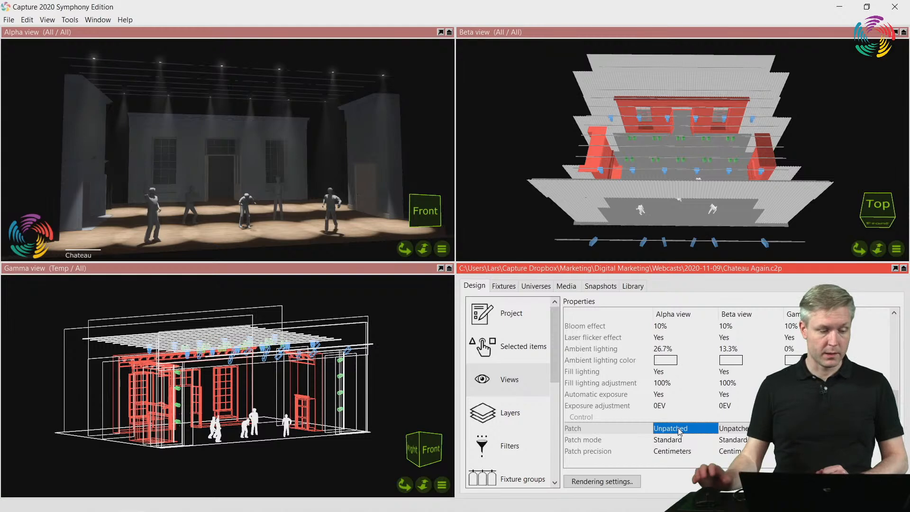
# Check universe A's channel map for a free address and patch the Alpha view to 1.41
pyautogui.click(545, 287)
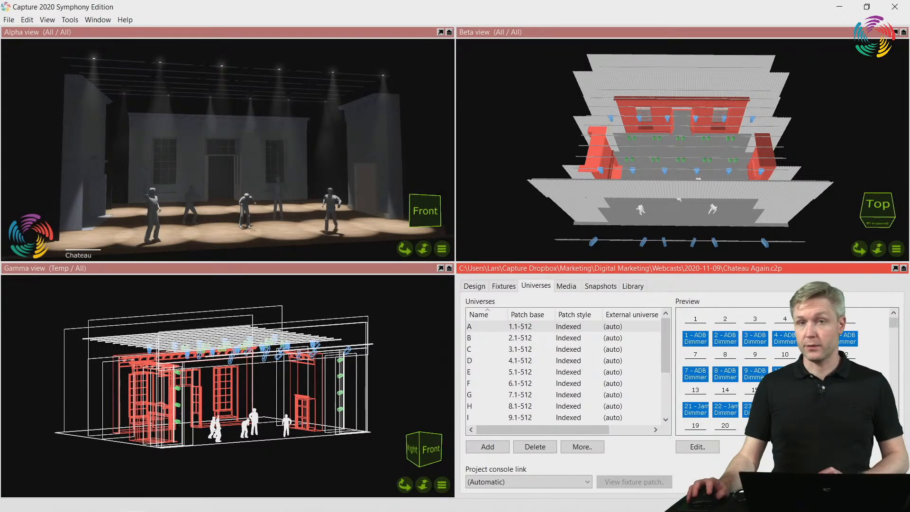
pyautogui.doubleClick(558, 268)
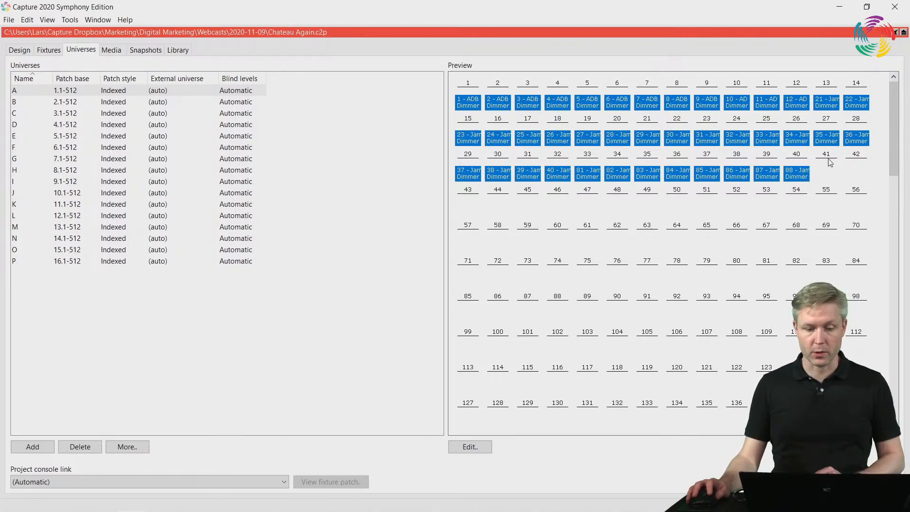
pyautogui.doubleClick(449, 32)
pyautogui.click(472, 287)
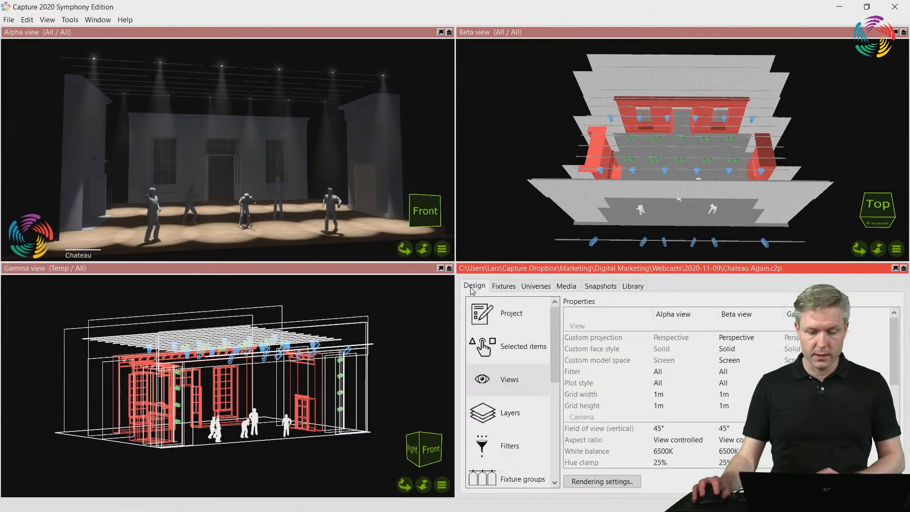
pyautogui.scroll(-5, 673, 435)
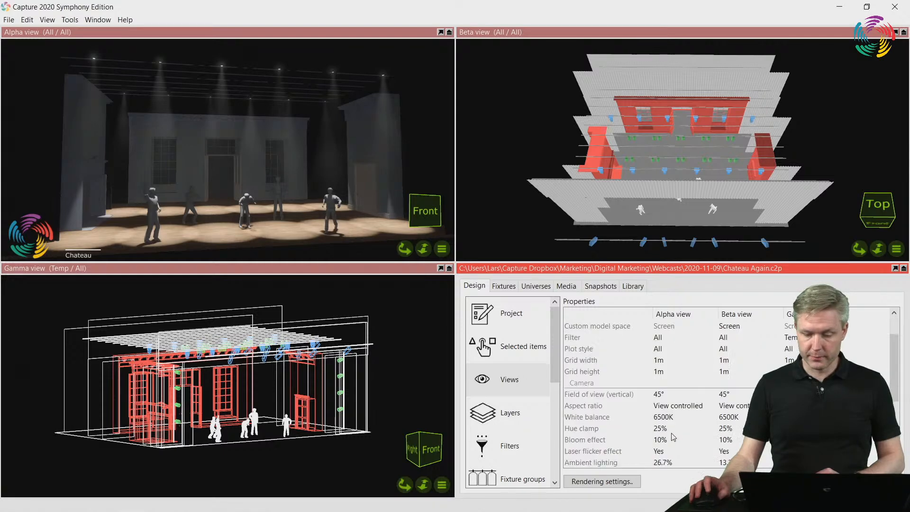
pyautogui.click(673, 429)
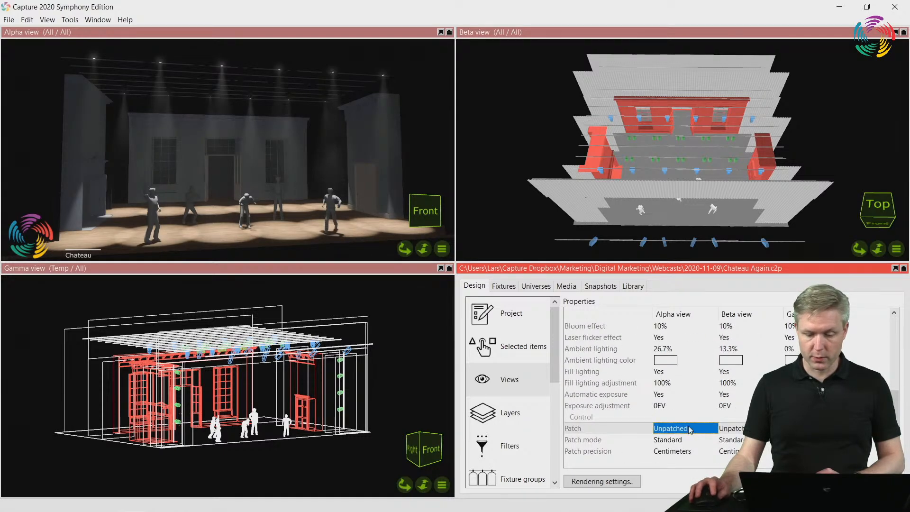
pyautogui.click(689, 429)
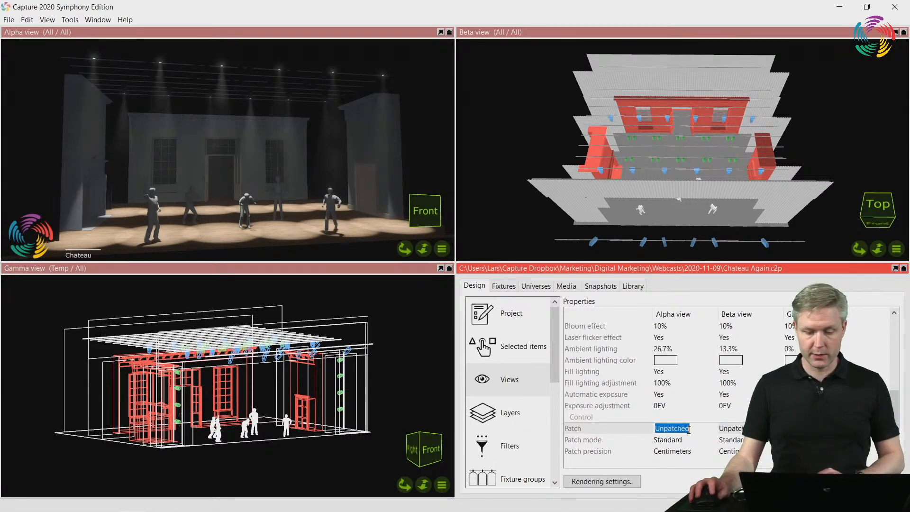
pyautogui.write('1.41')
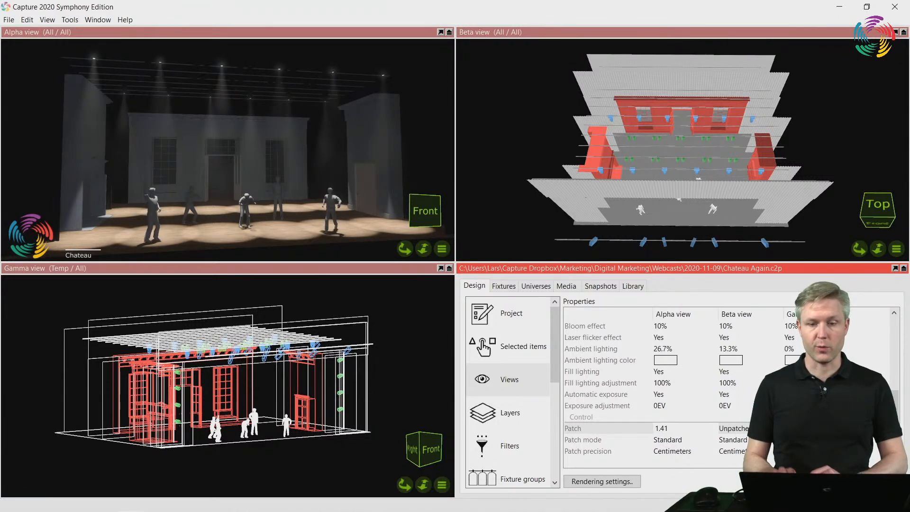
pyautogui.press('Return')
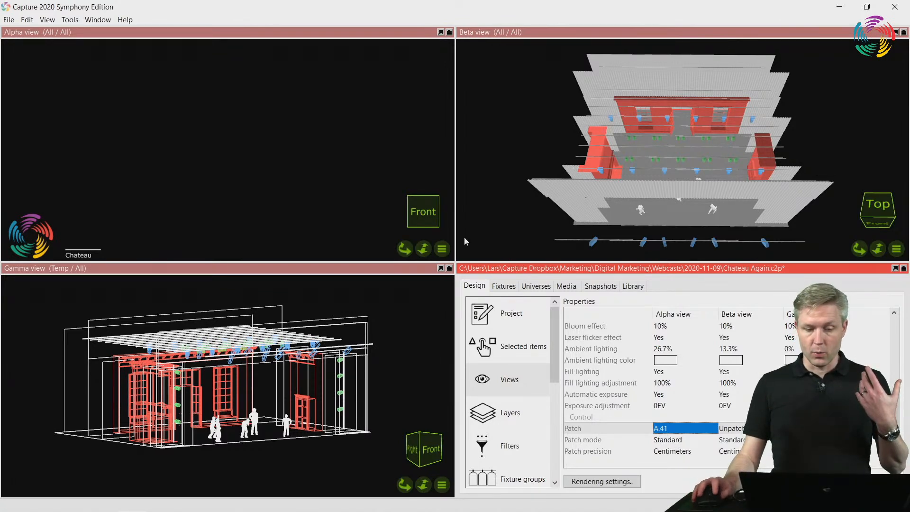
# Inspect the control channels that the Alpha view occupies in universe A, using the enlarged universe preview
pyautogui.click(320, 32)
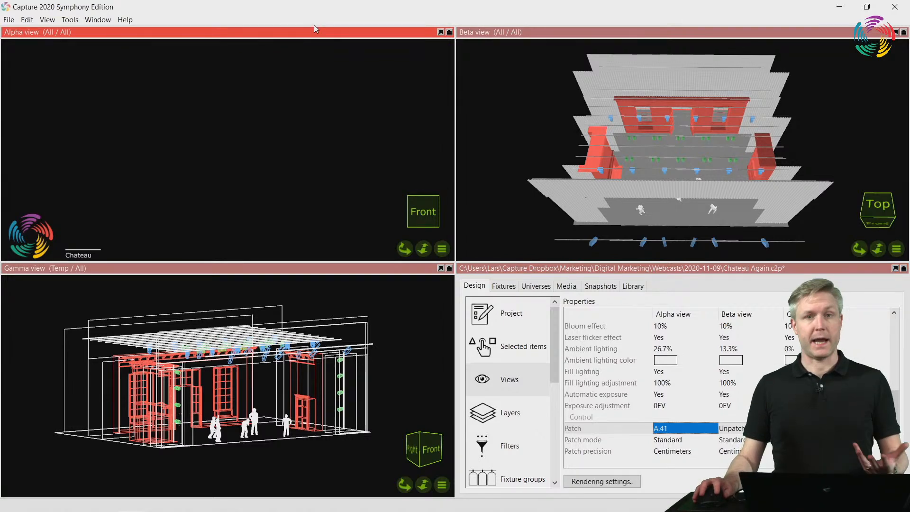
pyautogui.click(536, 286)
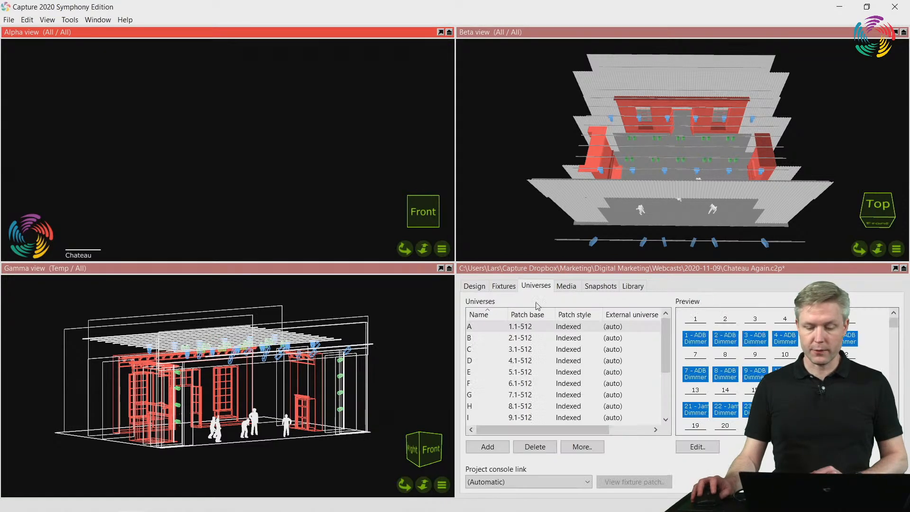
pyautogui.scroll(-7, 893, 328)
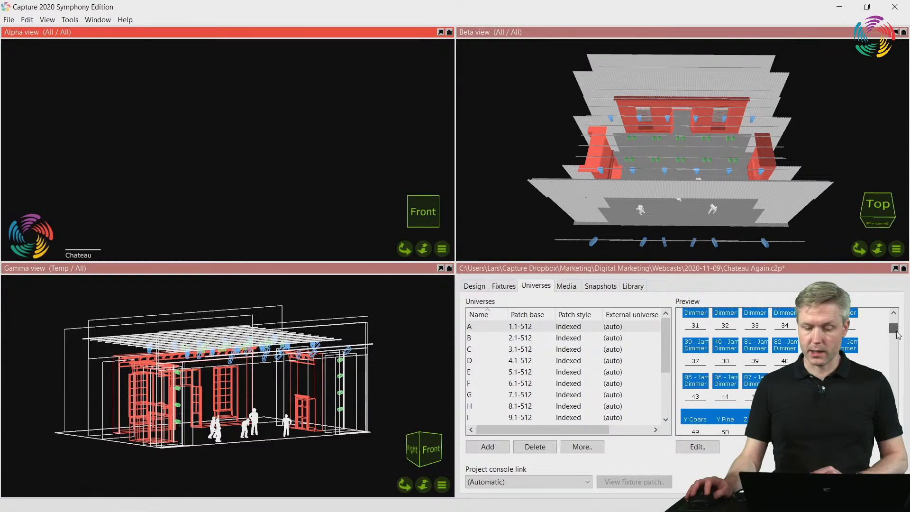
pyautogui.doubleClick(803, 269)
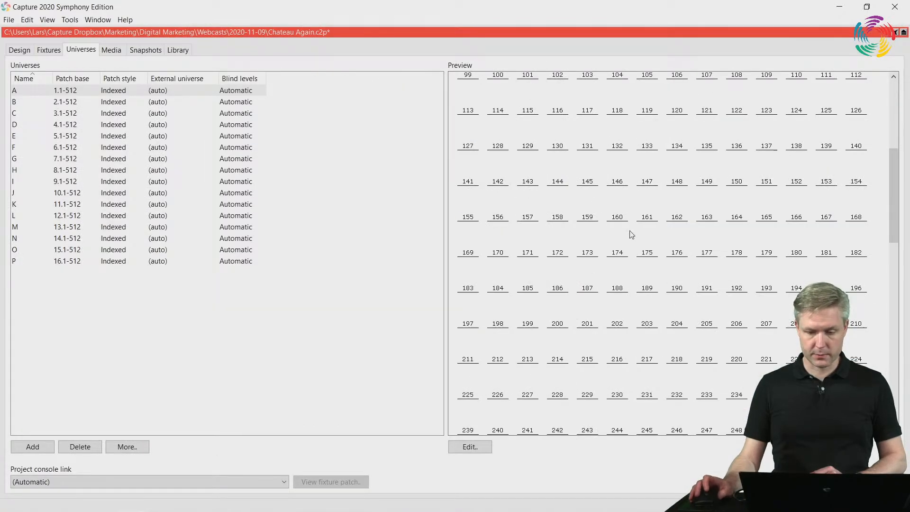
pyautogui.scroll(4, 640, 235)
pyautogui.scroll(5, 640, 236)
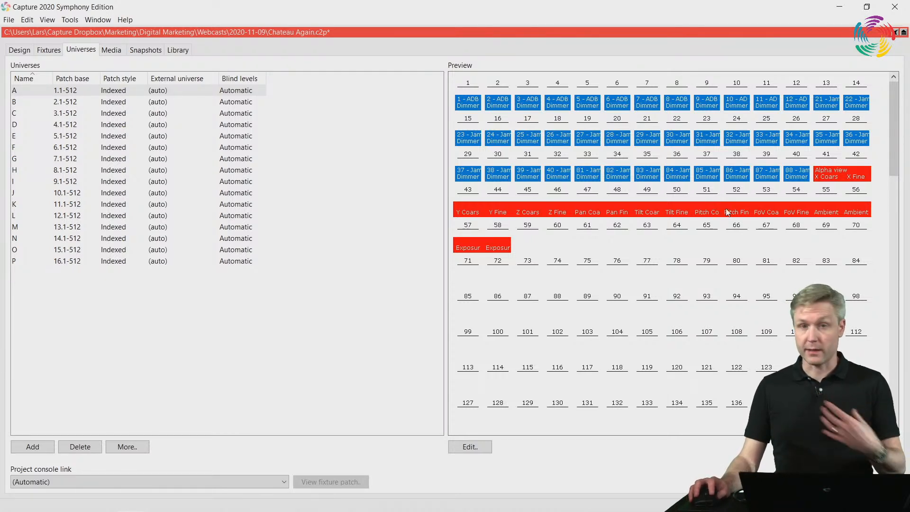
pyautogui.doubleClick(582, 31)
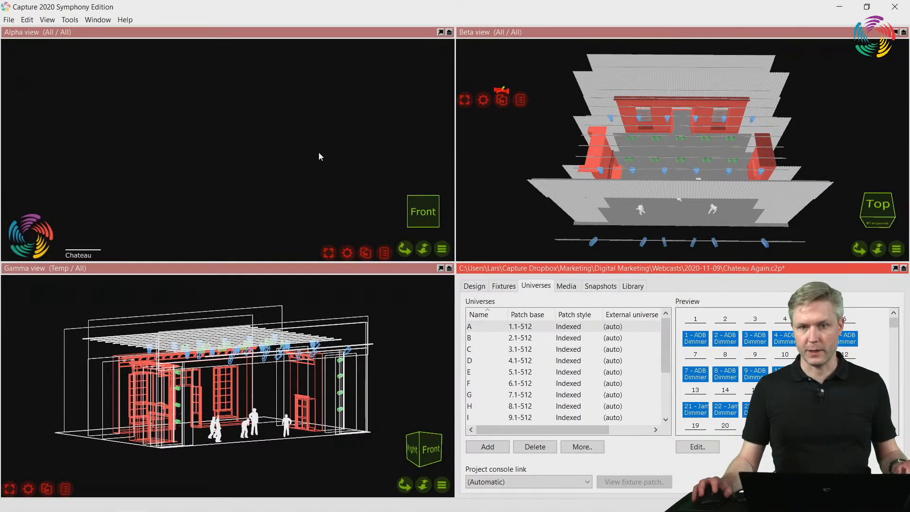
# Switch to LSC Clarity, load the last show Chateau Again and move its window clear of the Beta view
pyautogui.click(426, 299)
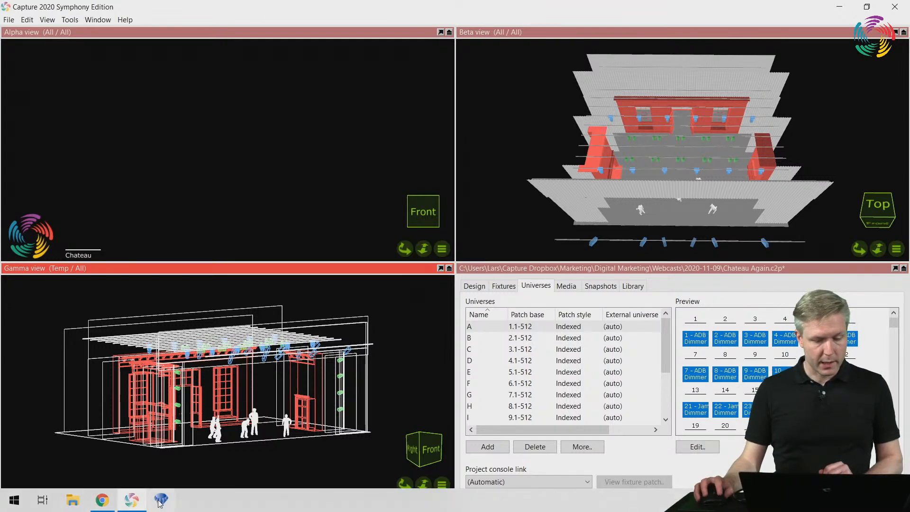
pyautogui.click(159, 501)
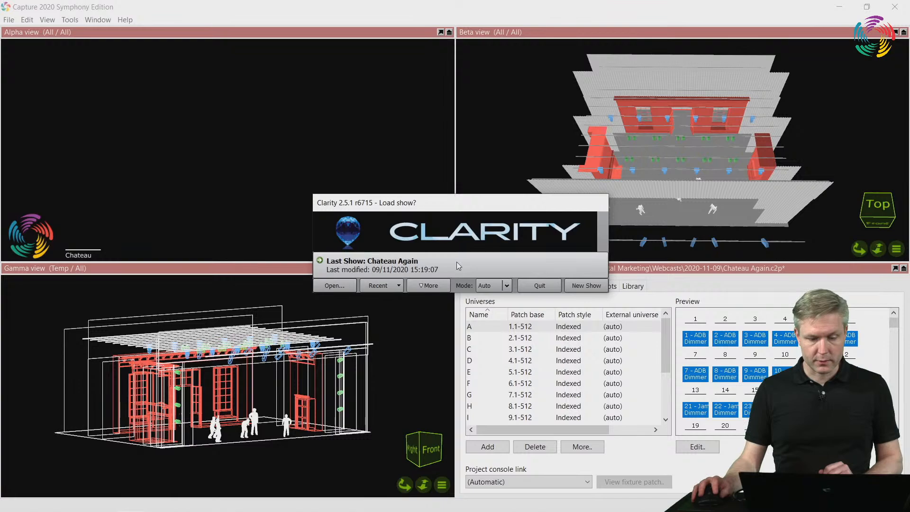
pyautogui.click(459, 266)
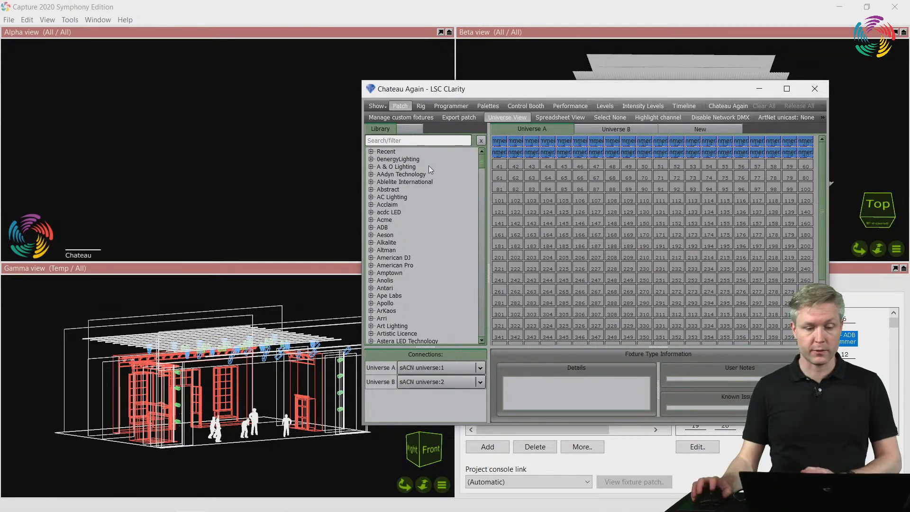
pyautogui.moveTo(467, 99); pyautogui.dragTo(150, 144)
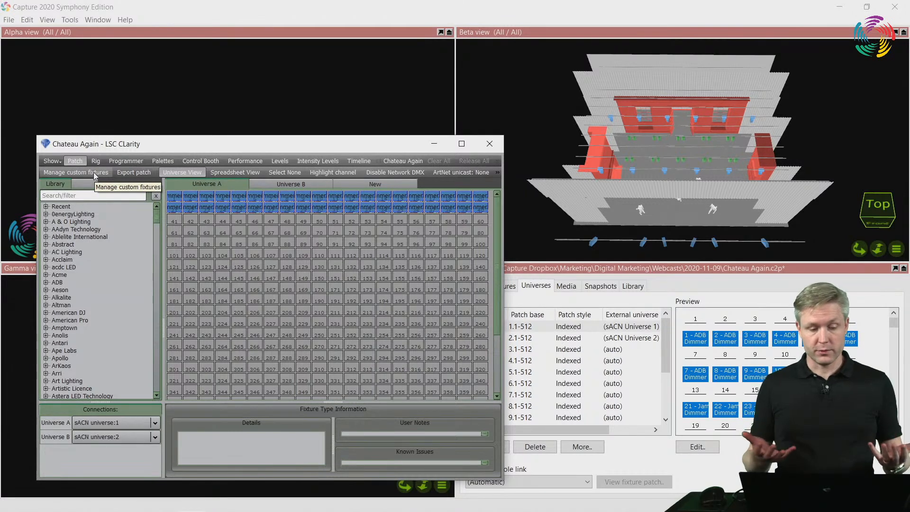
# Filter Clarity's fixture library by "capt" and select the Standard mode of the generic Capture Camera
pyautogui.click(91, 193)
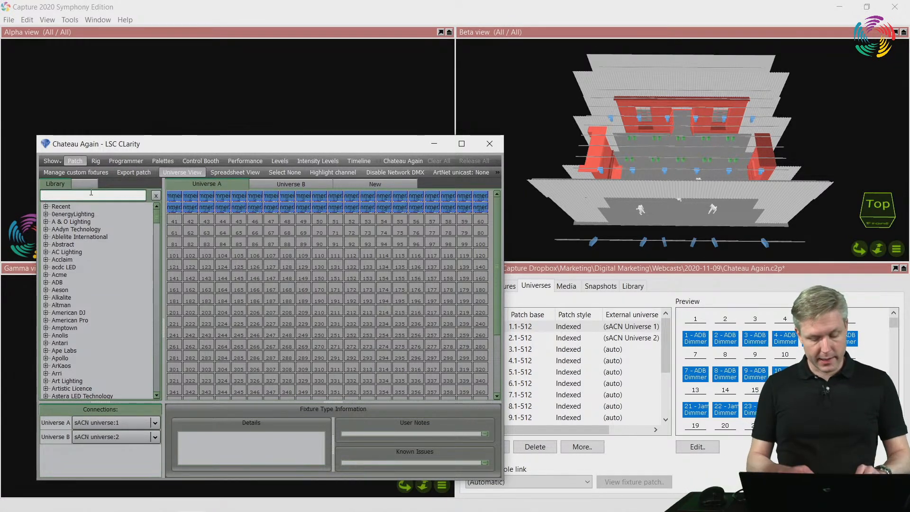
pyautogui.write('captr')
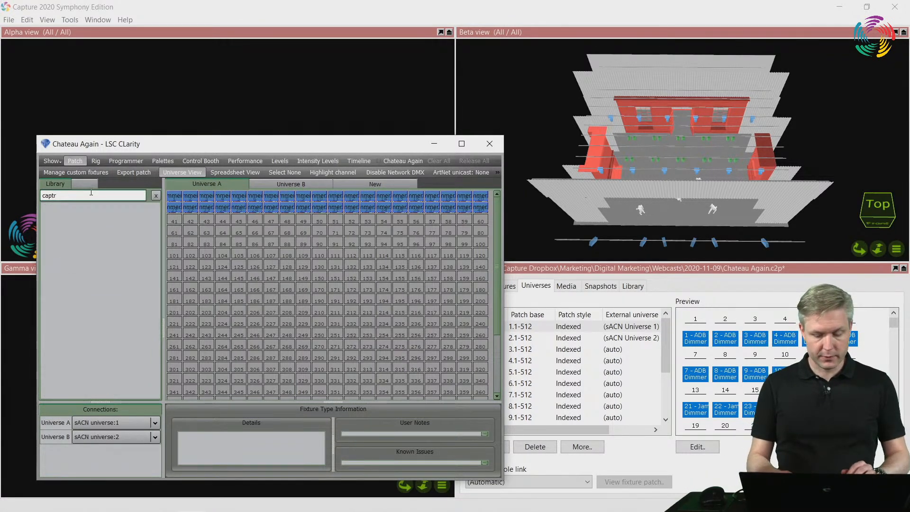
pyautogui.press('BackSpace')
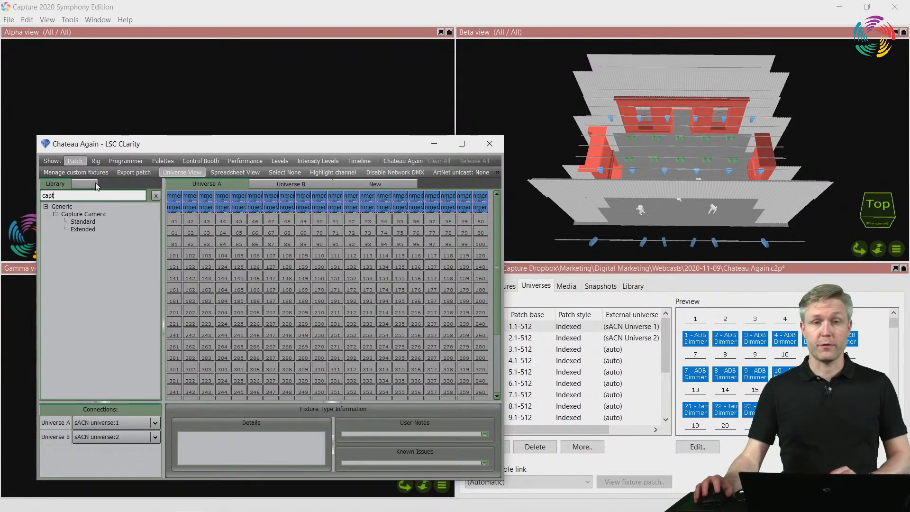
pyautogui.click(86, 221)
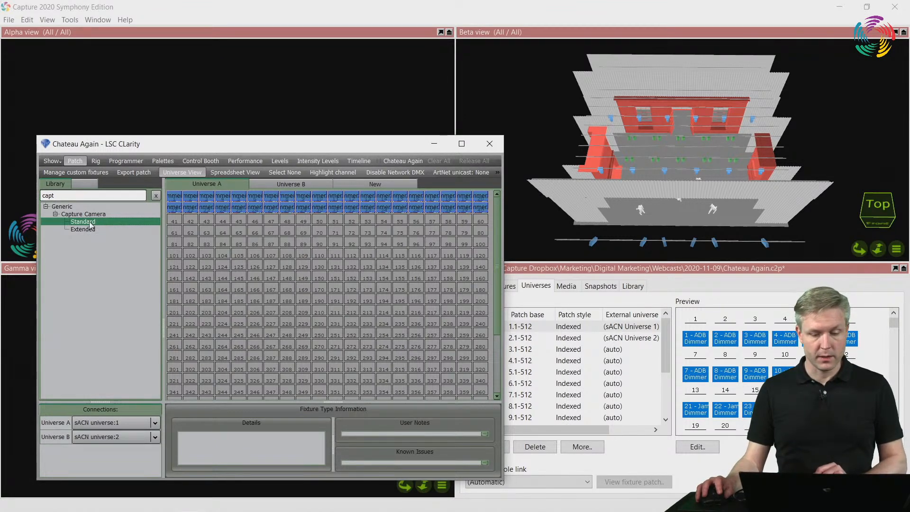
# Patch the Standard Capture Camera at channel 41 of Universe A and move the Clarity window clear of the Alpha view
pyautogui.moveTo(91, 225); pyautogui.dragTo(173, 227)
pyautogui.click(325, 363)
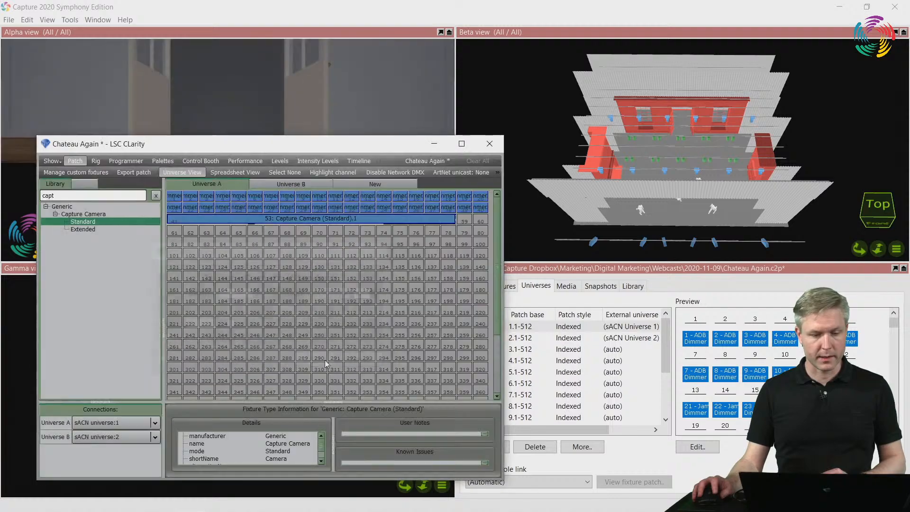
pyautogui.moveTo(378, 149); pyautogui.dragTo(356, 337)
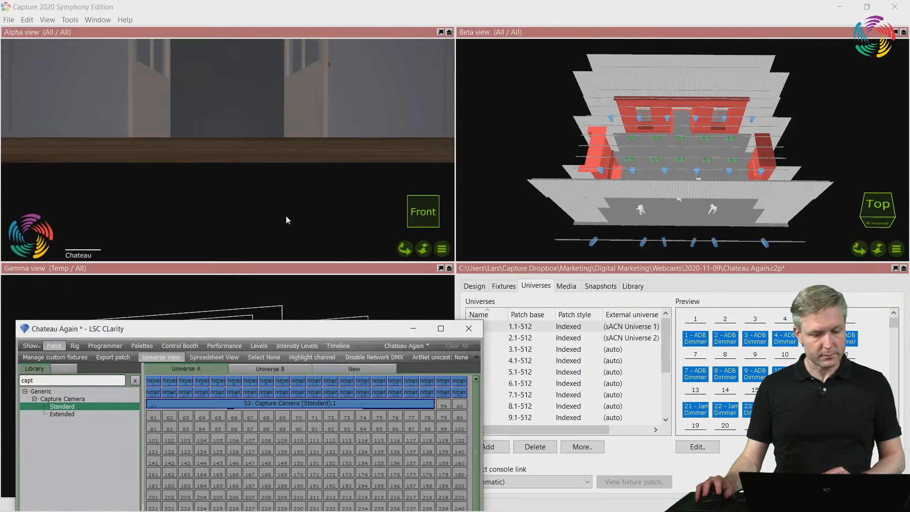
# Select the patched Capture Camera fixture in Clarity's Programmer for attribute control
pyautogui.click(121, 343)
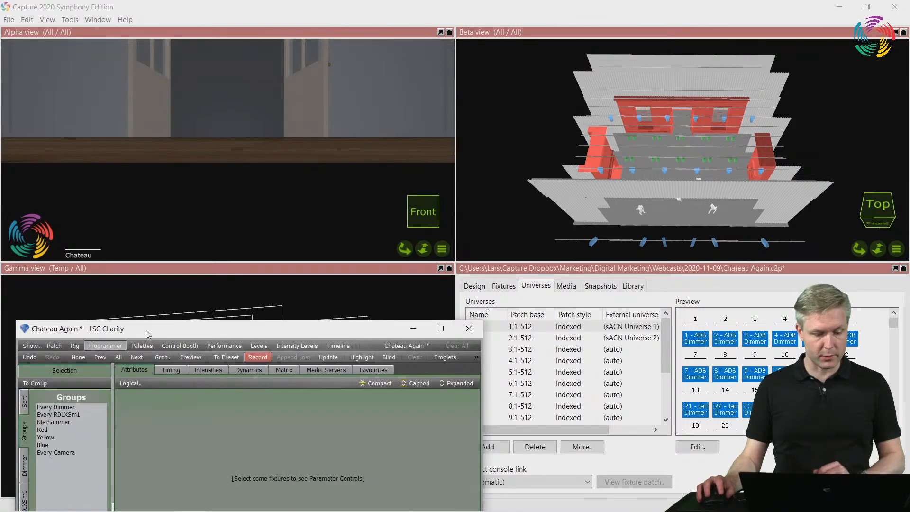
pyautogui.moveTo(146, 331); pyautogui.dragTo(170, 263)
pyautogui.click(49, 482)
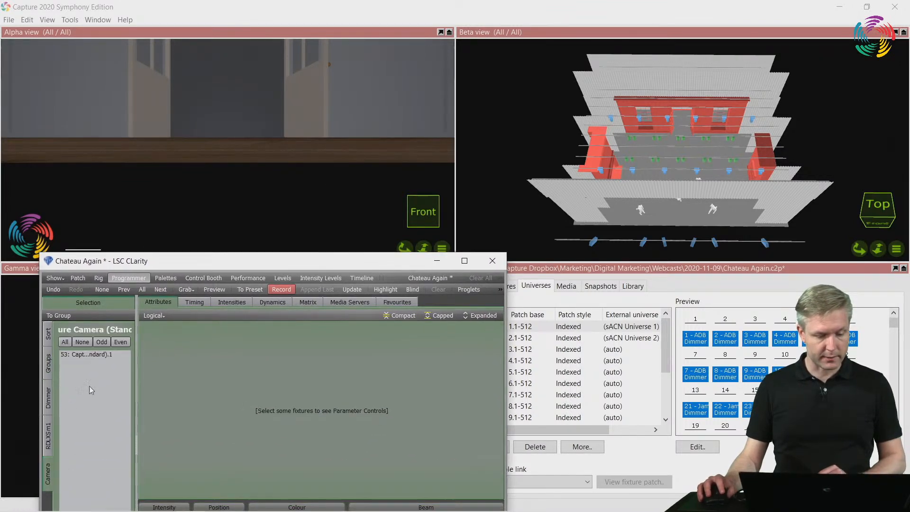
pyautogui.click(91, 354)
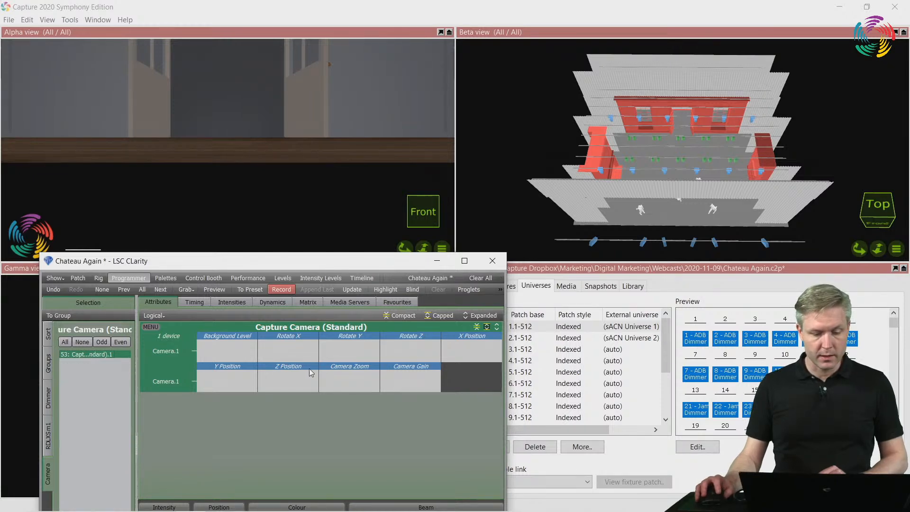
# Set the camera's X Position to 0%, Y Position to 1% and Z Position to 5%, and bring the full Clarity window into view
pyautogui.moveTo(451, 350)
pyautogui.mouseDown()
pyautogui.moveTo(452, 341)
pyautogui.moveTo(452, 348)
pyautogui.mouseUp()
pyautogui.moveTo(220, 389); pyautogui.dragTo(268, 377)
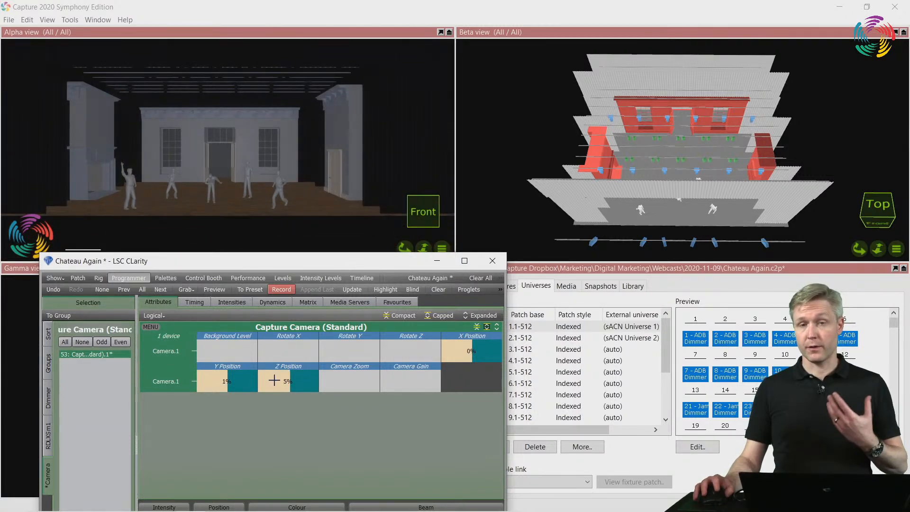
pyautogui.moveTo(275, 262); pyautogui.dragTo(271, 211)
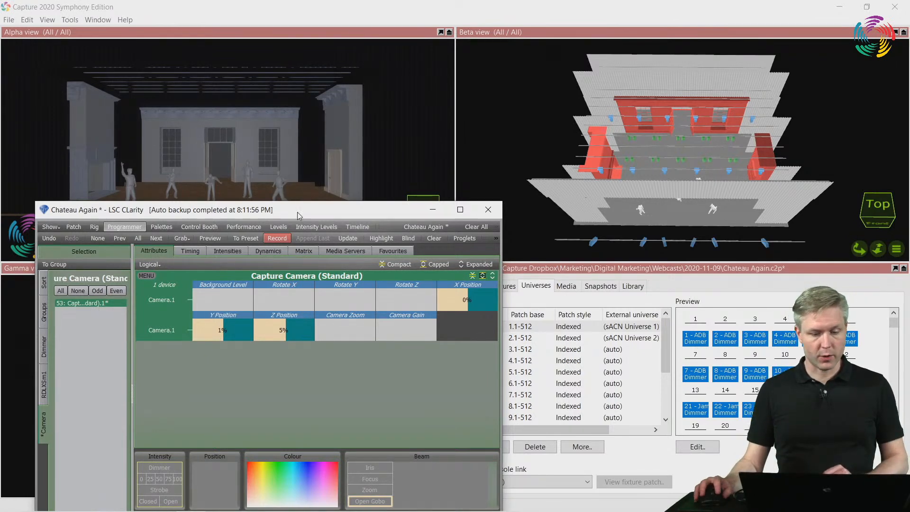
pyautogui.moveTo(297, 212); pyautogui.dragTo(293, 143)
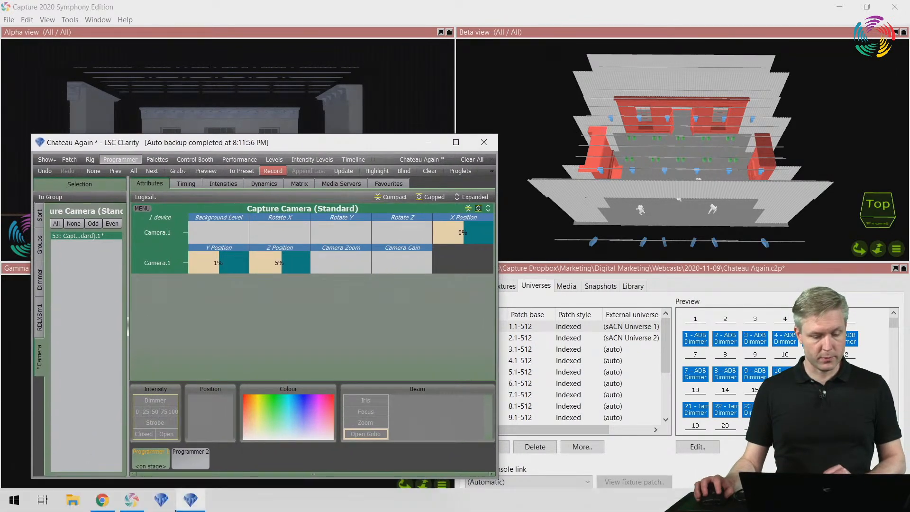
# Switch to Chrome and open the Appendix of the Capture 2020 Reference Manual from the Capture website's documentation page
pyautogui.click(102, 500)
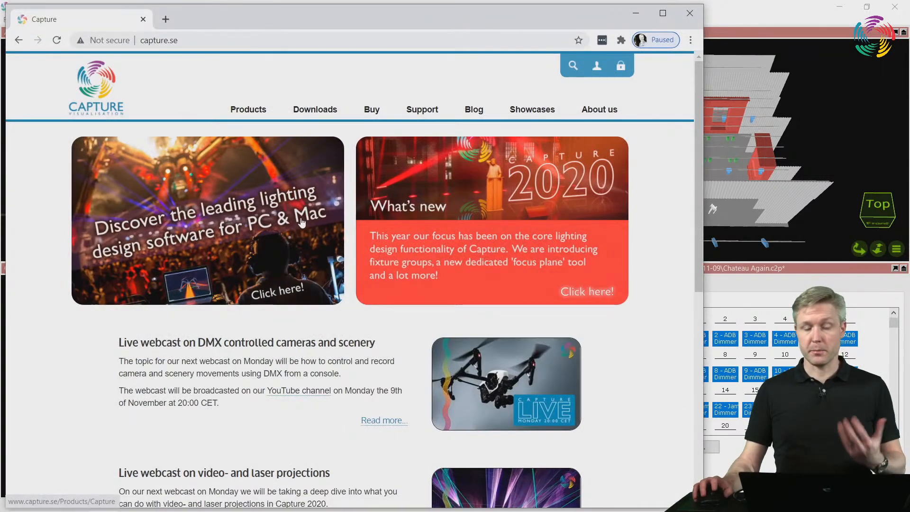
pyautogui.moveTo(429, 113)
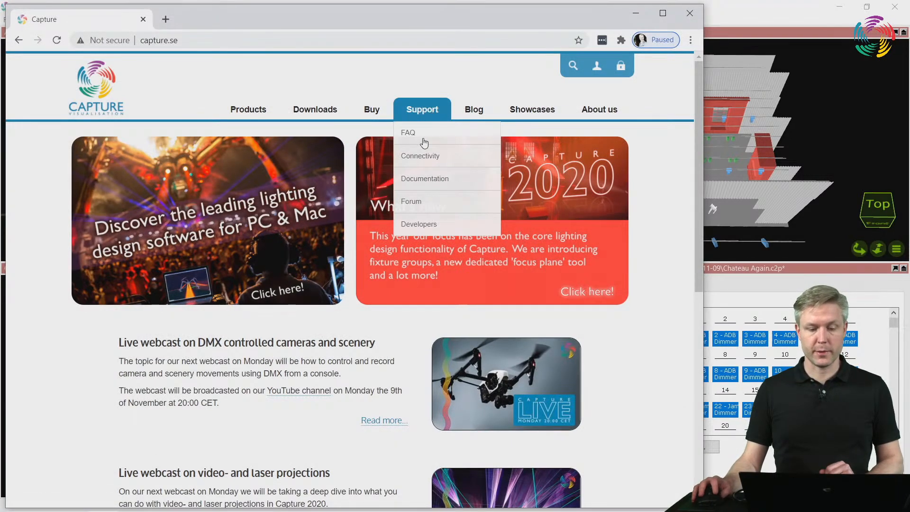
pyautogui.click(424, 178)
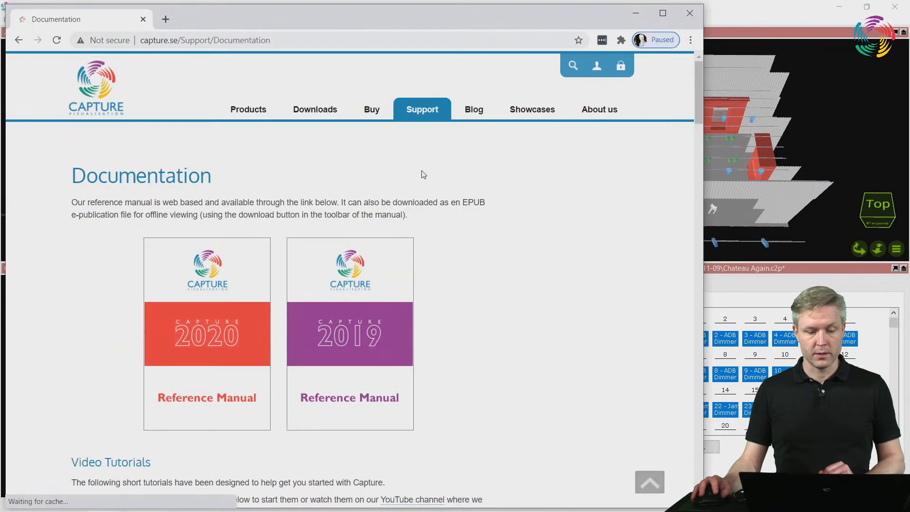
pyautogui.click(204, 328)
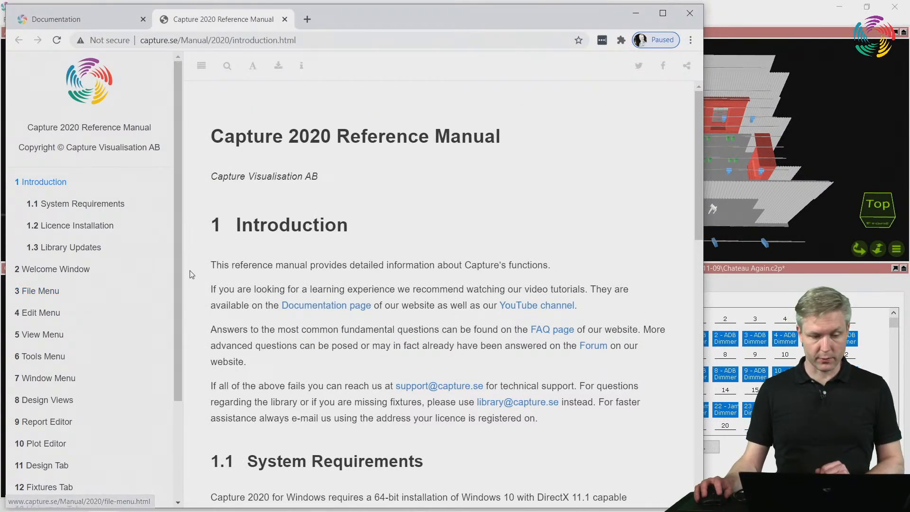
pyautogui.scroll(-3, 177, 272)
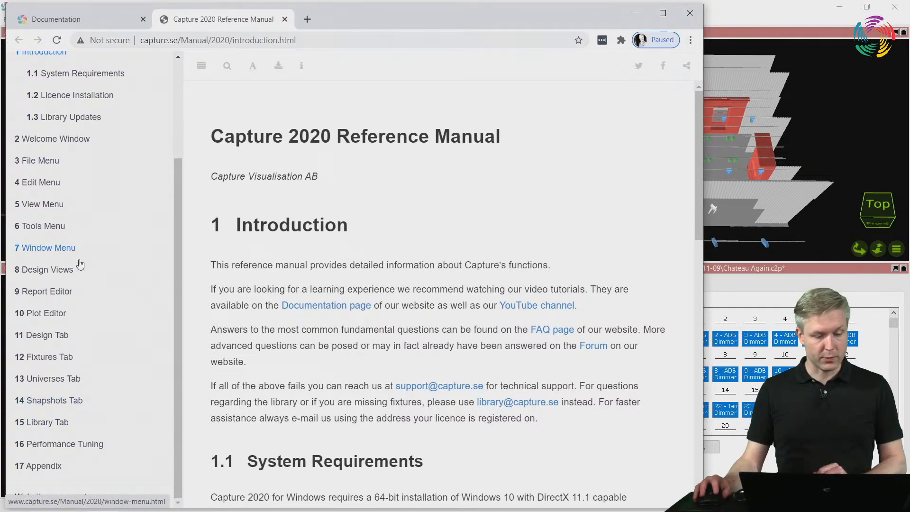
pyautogui.click(44, 470)
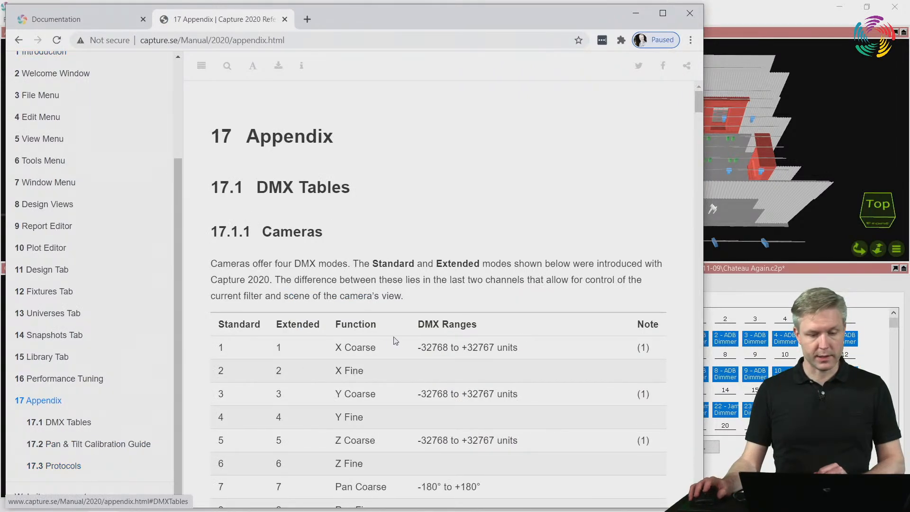
# Read through the Cameras DMX table in section 17.1.1, reducing the page zoom to fit more rows
pyautogui.scroll(-2, 383, 342)
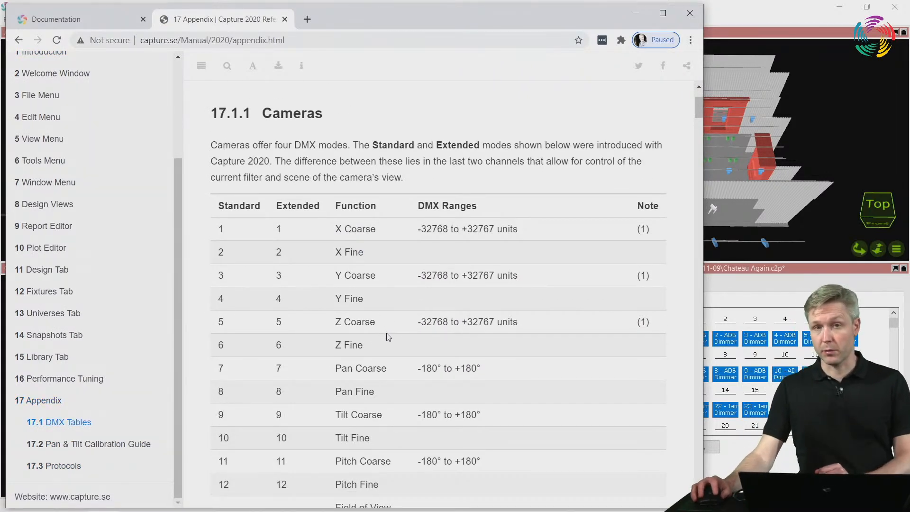
pyautogui.scroll(-1, 398, 329)
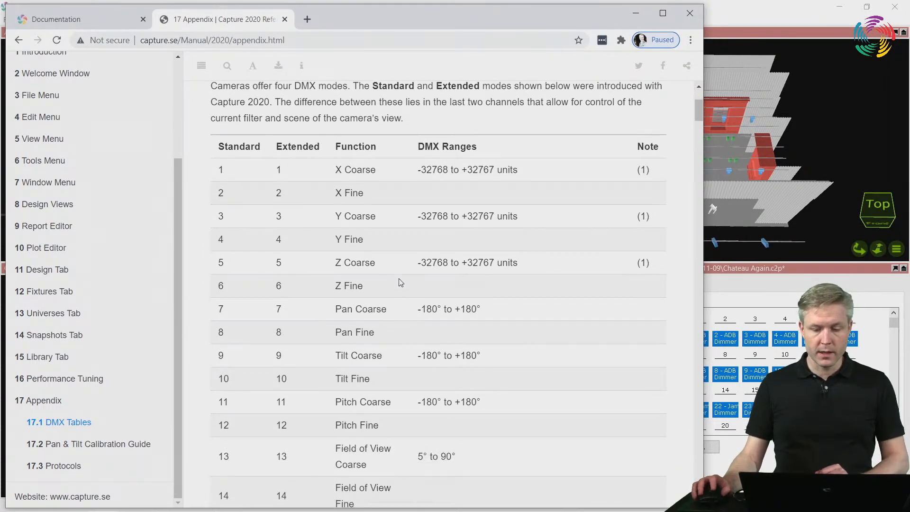
pyautogui.scroll(2, 401, 259)
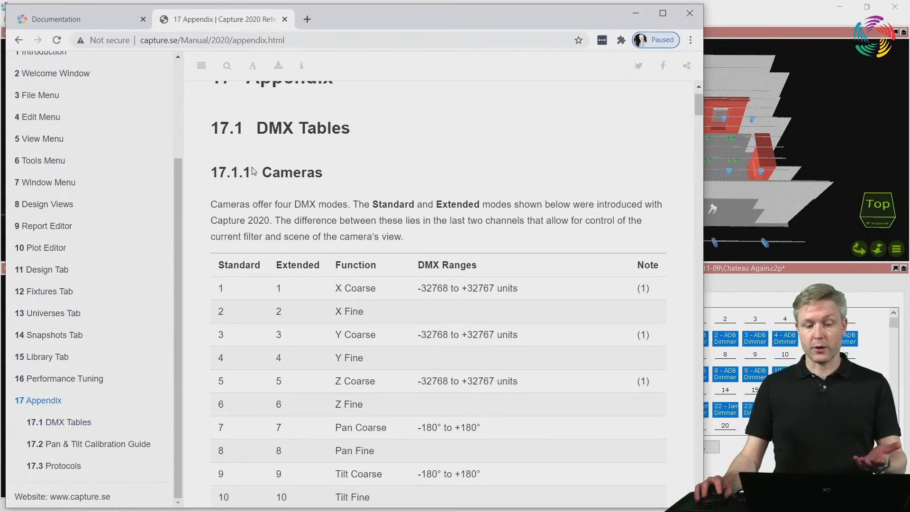
pyautogui.moveTo(253, 173); pyautogui.dragTo(346, 179)
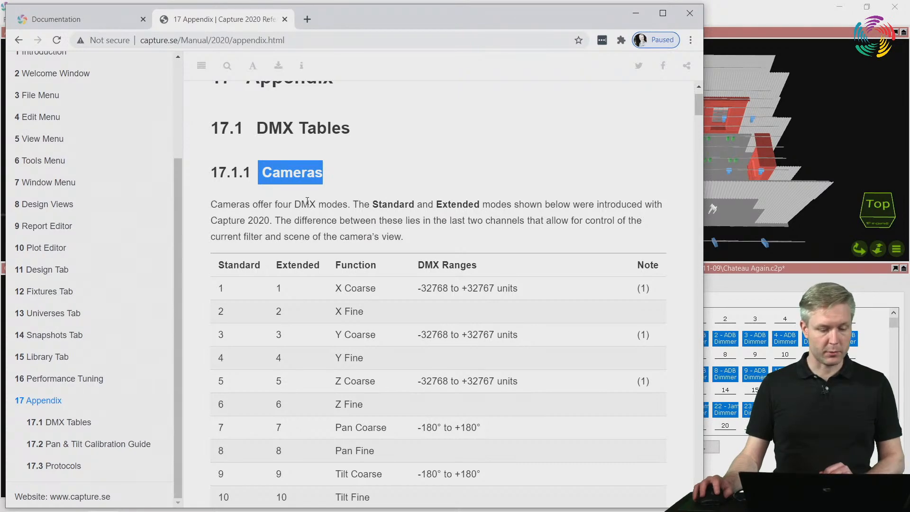
pyautogui.click(267, 223)
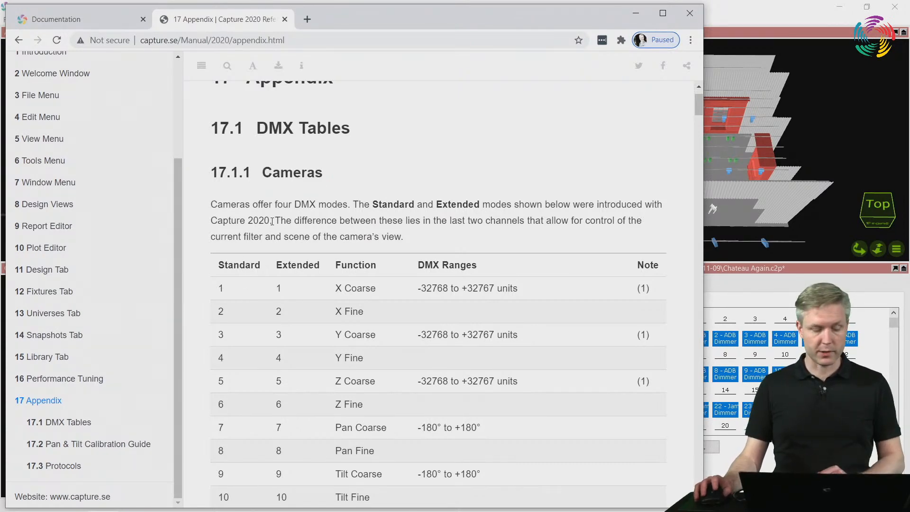
pyautogui.scroll(-2, 260, 215)
pyautogui.scroll(2, 260, 215)
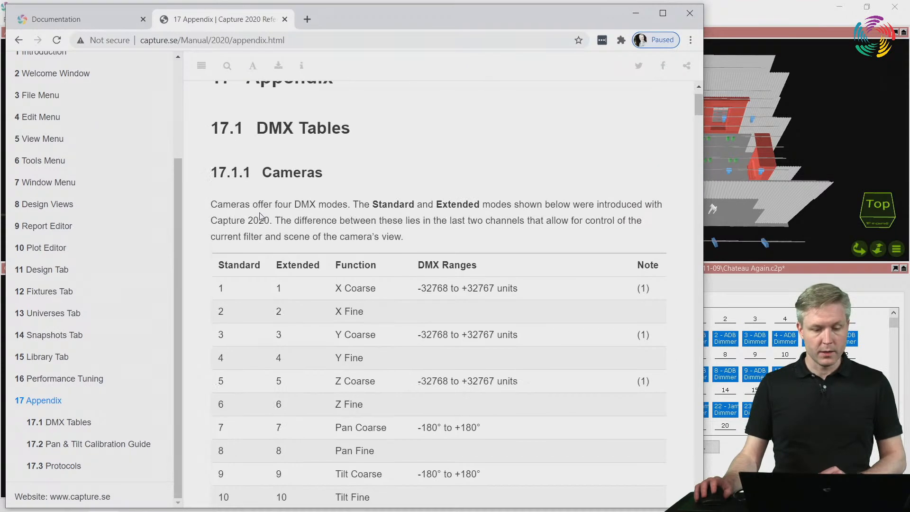
pyautogui.scroll(-3, 261, 216)
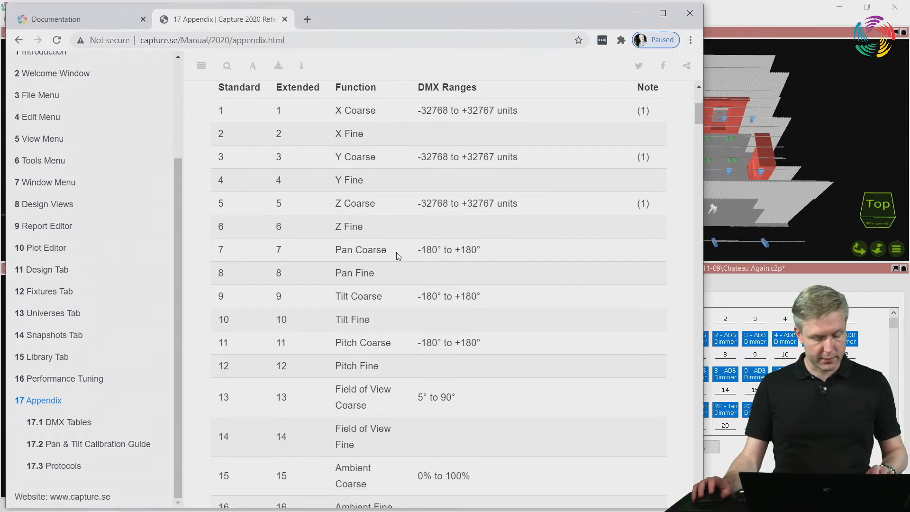
pyautogui.hotkey('ctrl', '-')
pyautogui.scroll(-3, 393, 253)
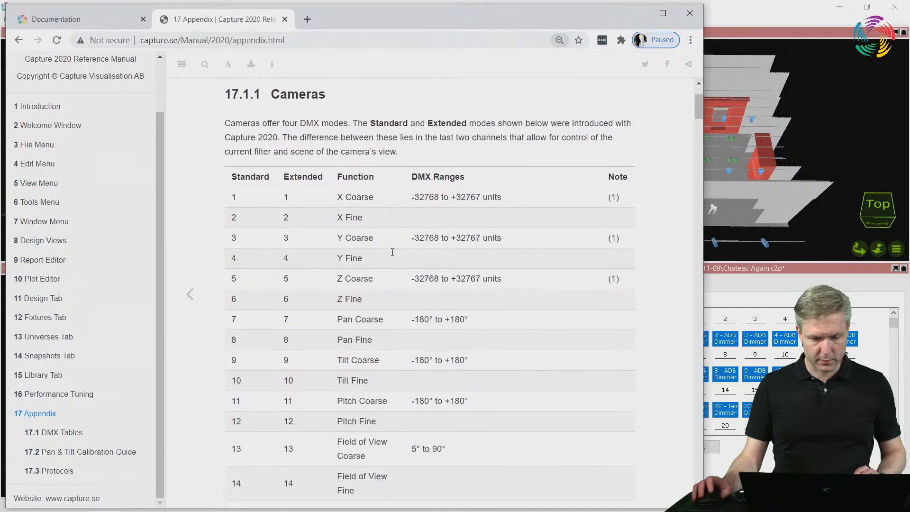
pyautogui.scroll(-4, 392, 252)
pyautogui.scroll(2, 392, 255)
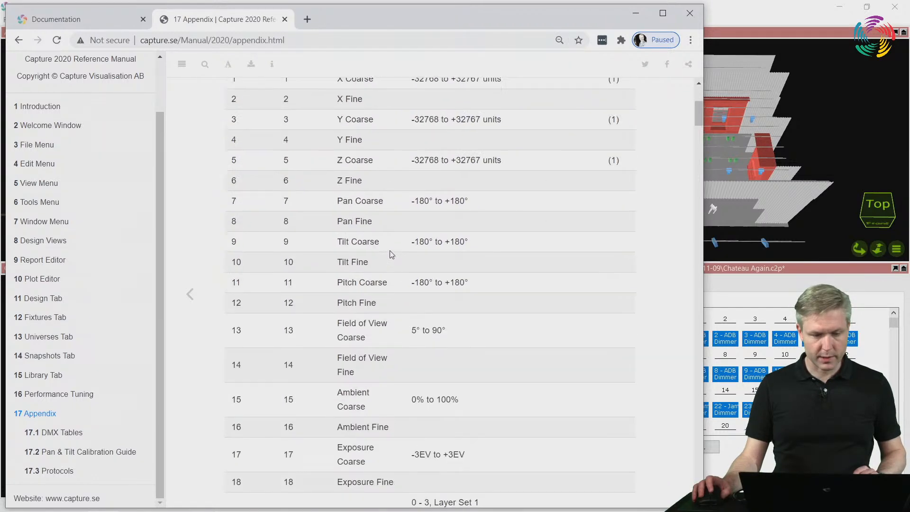
pyautogui.scroll(2, 392, 254)
# Compare the Standard and Extended columns of the Cameras table, including the Filter and Scene channels 19 and 20
pyautogui.doubleClick(248, 177)
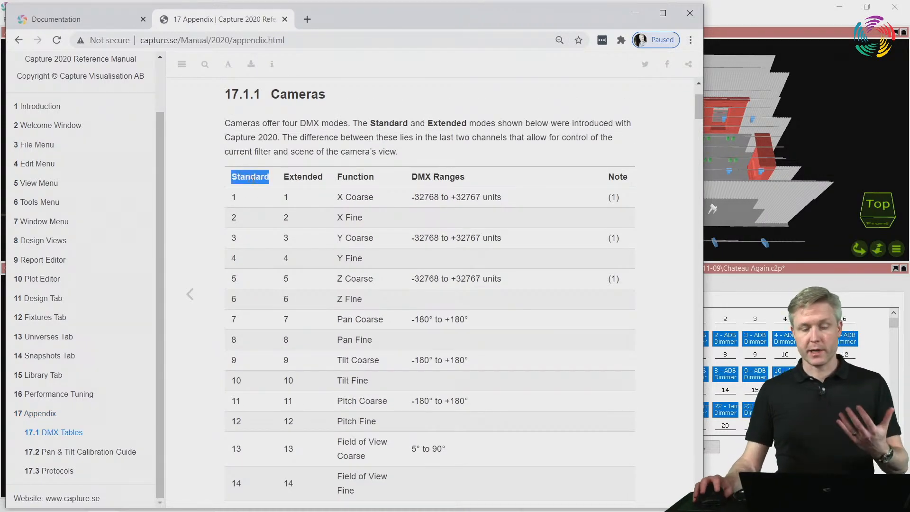
pyautogui.doubleClick(291, 176)
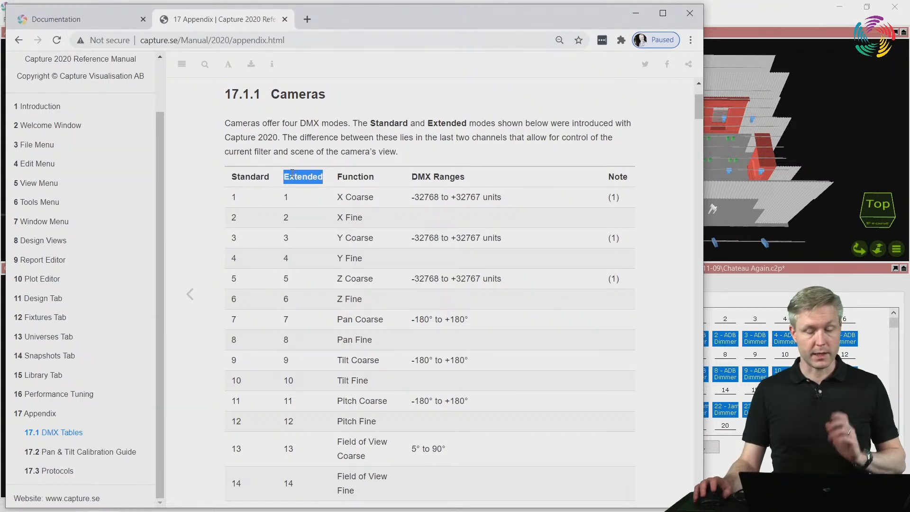
pyautogui.scroll(-2, 292, 178)
pyautogui.scroll(-1, 292, 179)
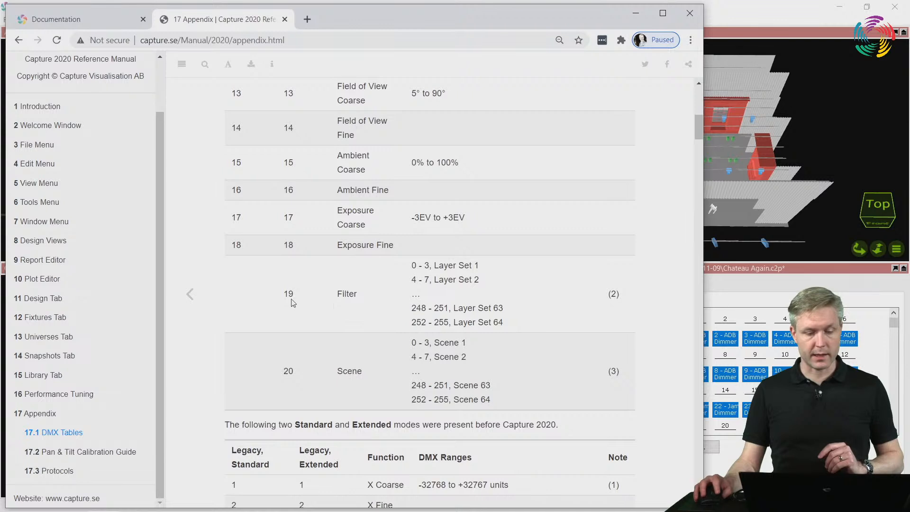
pyautogui.moveTo(290, 294); pyautogui.dragTo(507, 385)
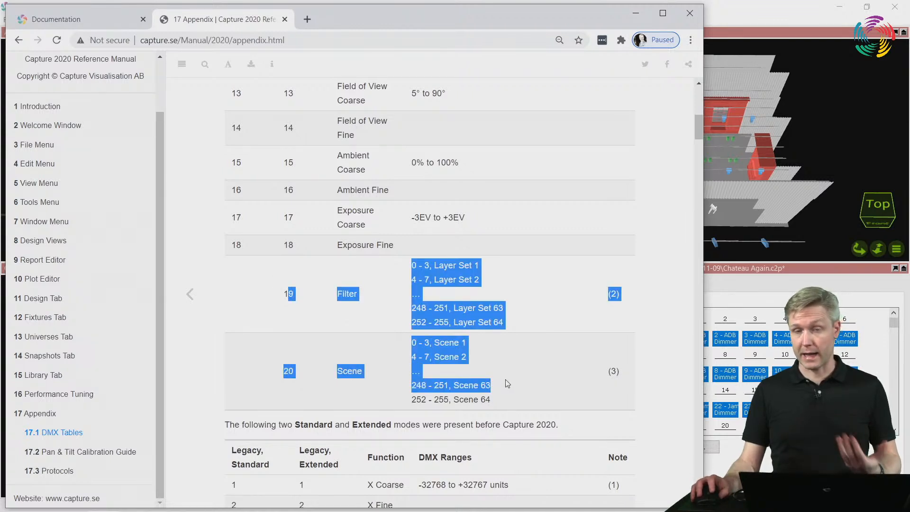
pyautogui.scroll(3, 496, 382)
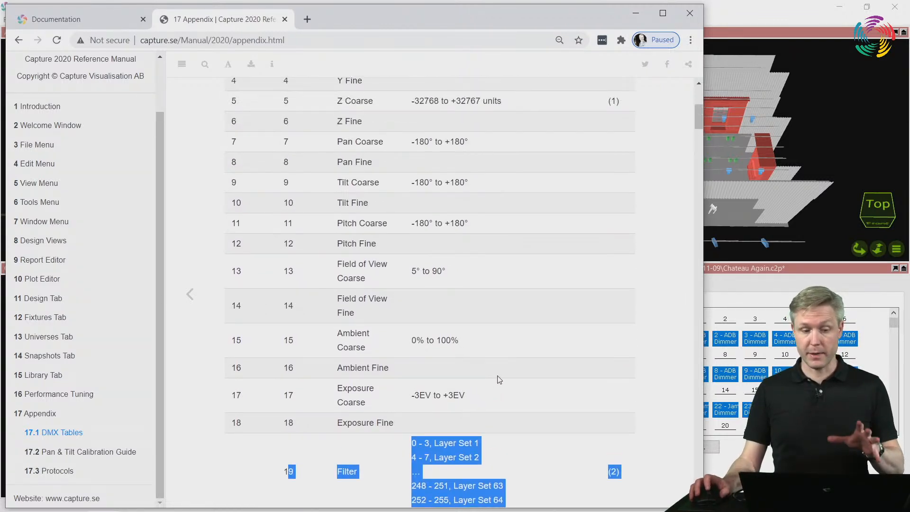
pyautogui.doubleClick(236, 424)
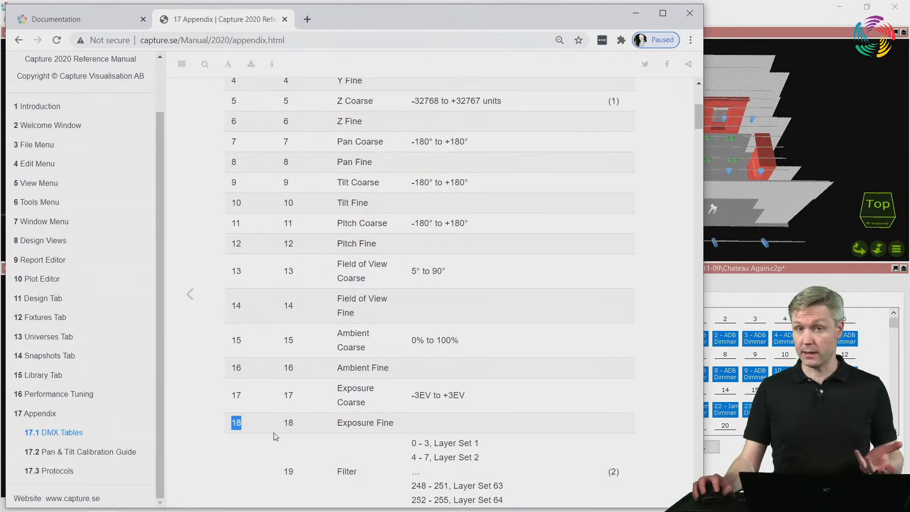
pyautogui.scroll(1, 277, 435)
pyautogui.scroll(3, 278, 435)
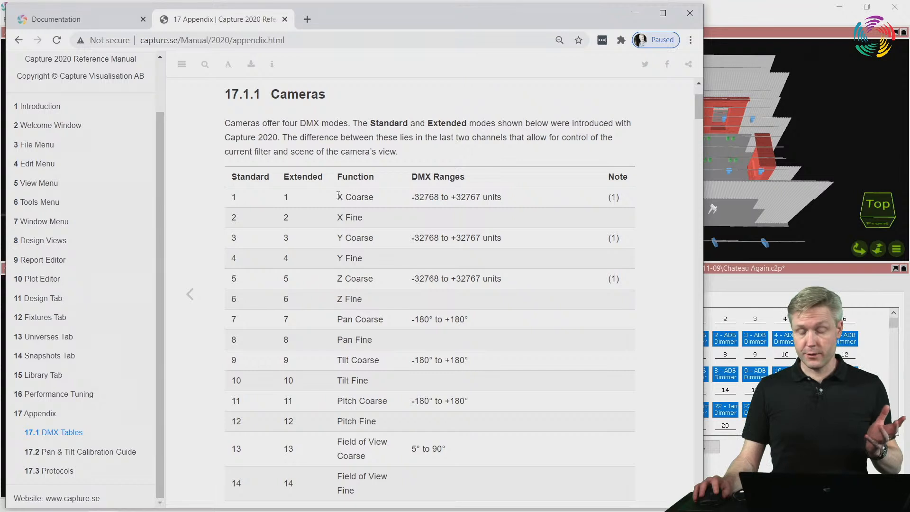
# Examine the position, pan, tilt, pitch, field of view, ambient and exposure channels and their DMX ranges in the Cameras table
pyautogui.moveTo(337, 196); pyautogui.dragTo(565, 314)
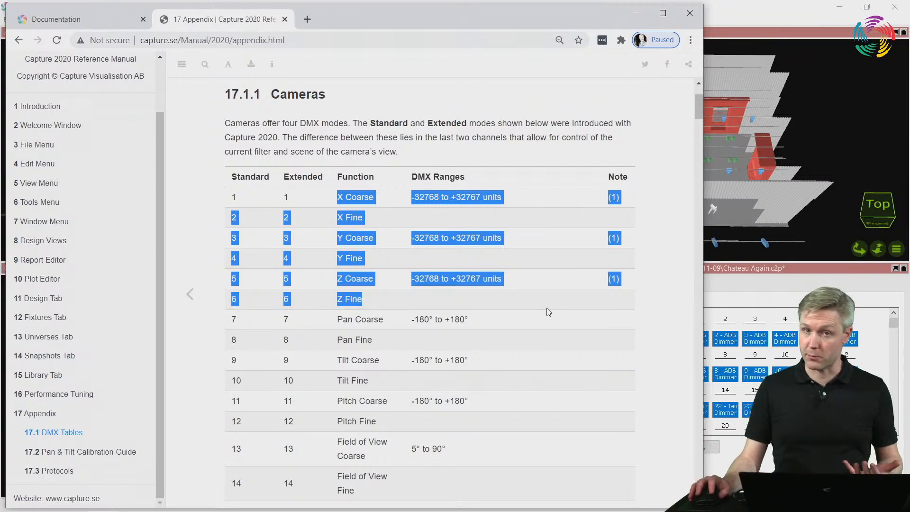
pyautogui.click(513, 305)
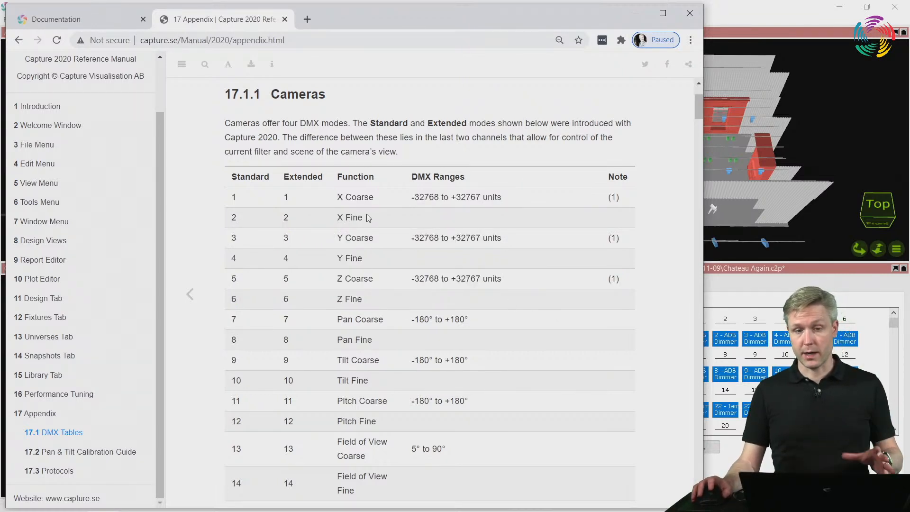
pyautogui.scroll(-3, 367, 214)
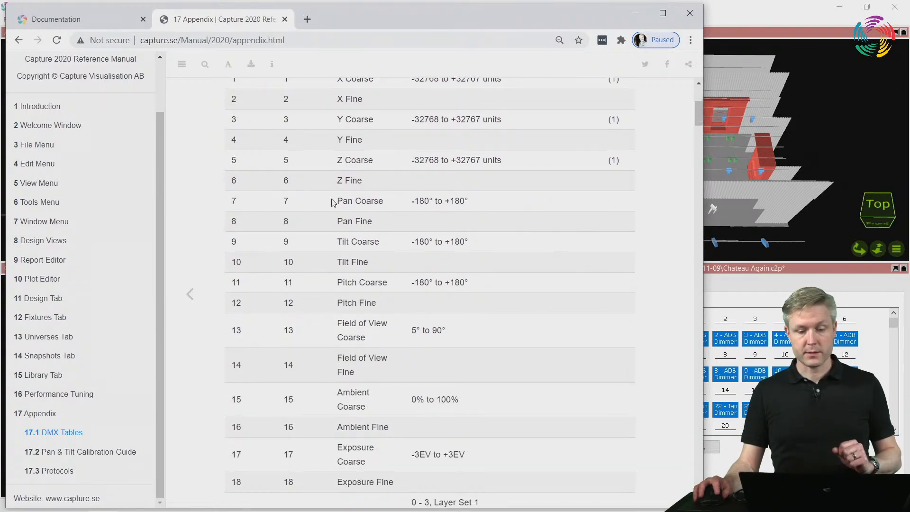
pyautogui.moveTo(335, 201); pyautogui.dragTo(353, 201)
pyautogui.moveTo(337, 241); pyautogui.dragTo(357, 242)
pyautogui.moveTo(343, 283); pyautogui.dragTo(362, 284)
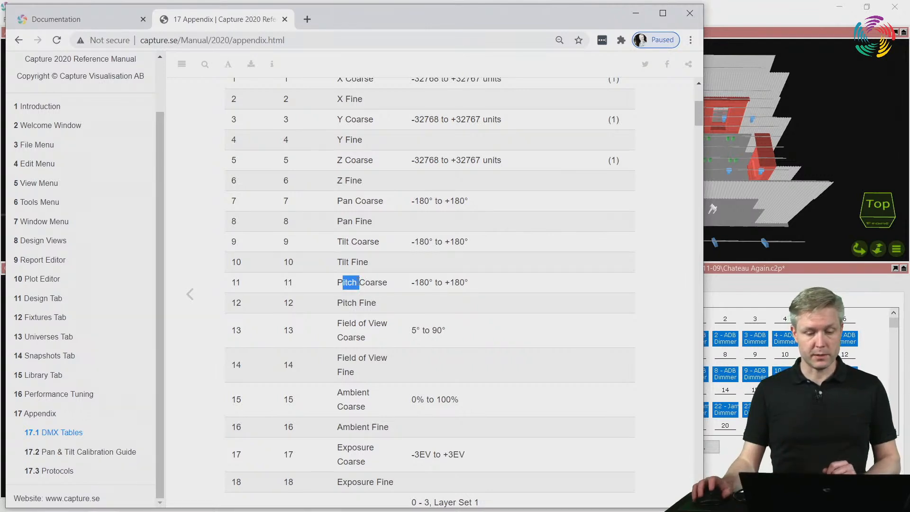
pyautogui.scroll(-3, 366, 199)
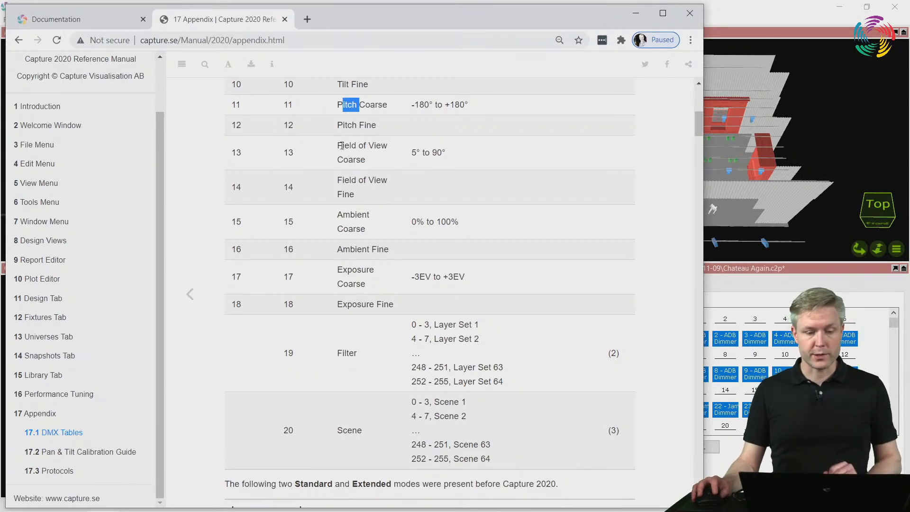
pyautogui.moveTo(335, 181); pyautogui.dragTo(364, 203)
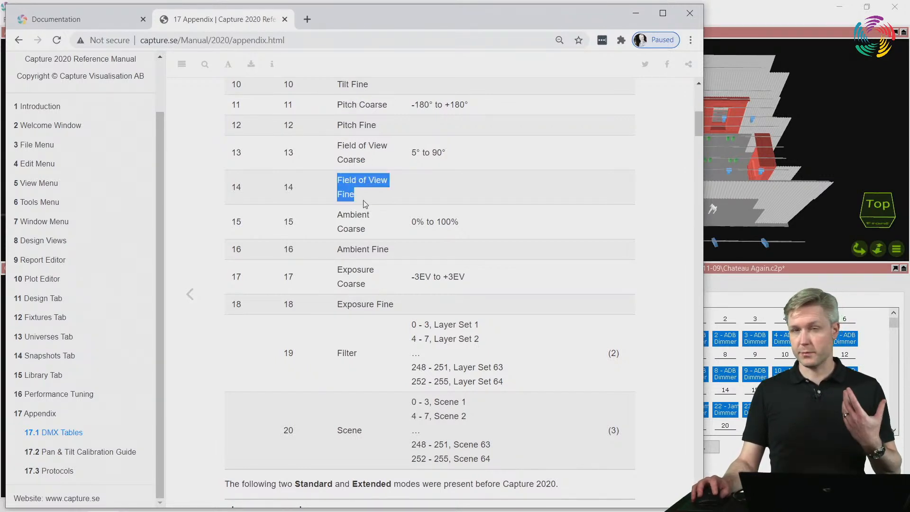
pyautogui.doubleClick(343, 248)
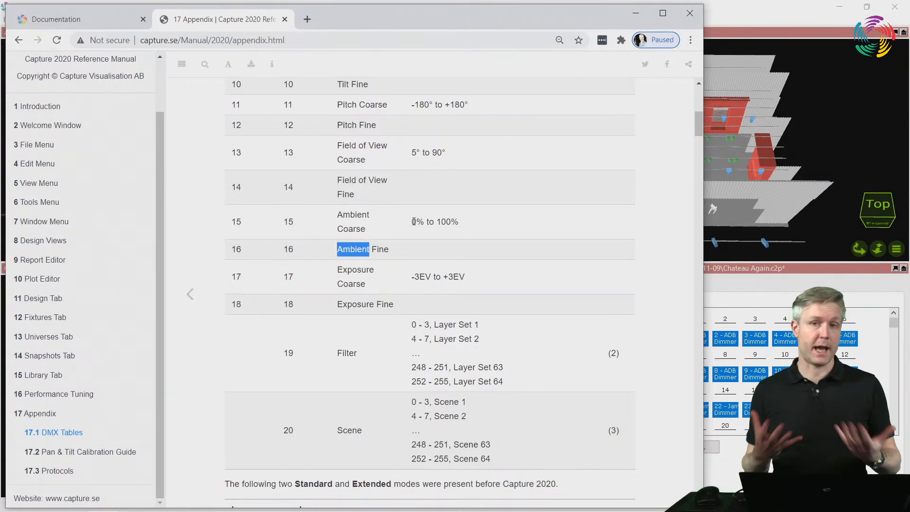
pyautogui.doubleClick(356, 274)
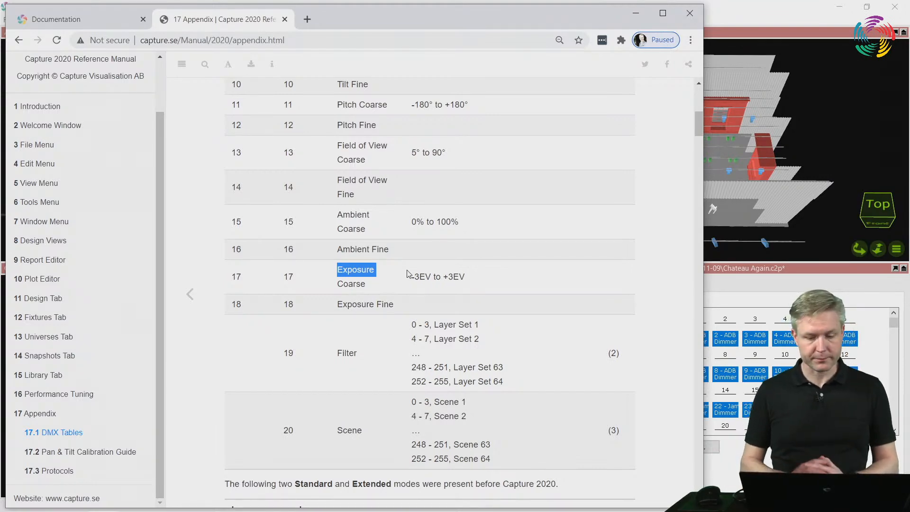
# Switch back to Capture, open universe A's patch window, select the Alpha view camera's channels and uncover the Alpha view
pyautogui.click(763, 11)
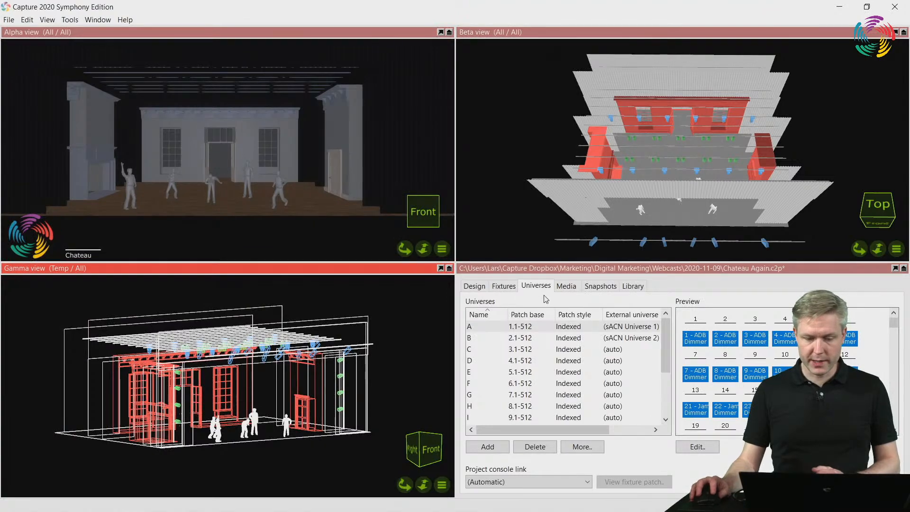
pyautogui.click(716, 445)
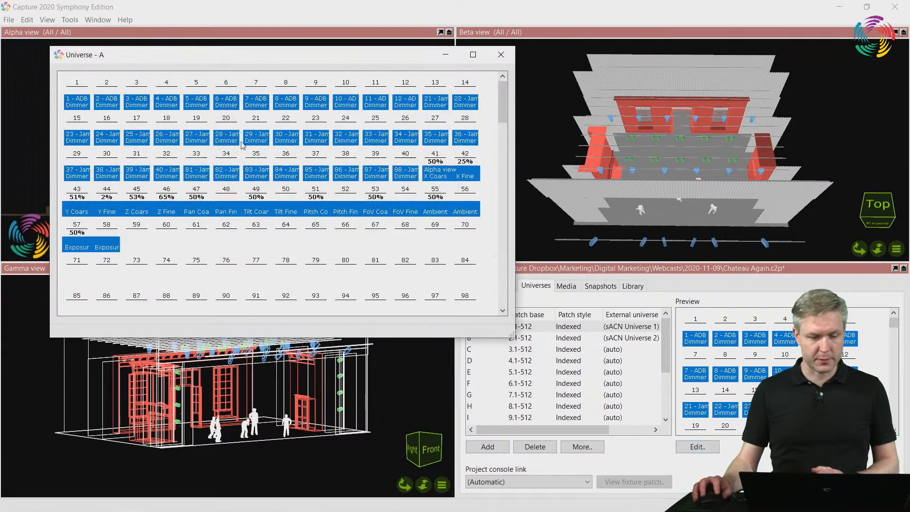
pyautogui.click(201, 212)
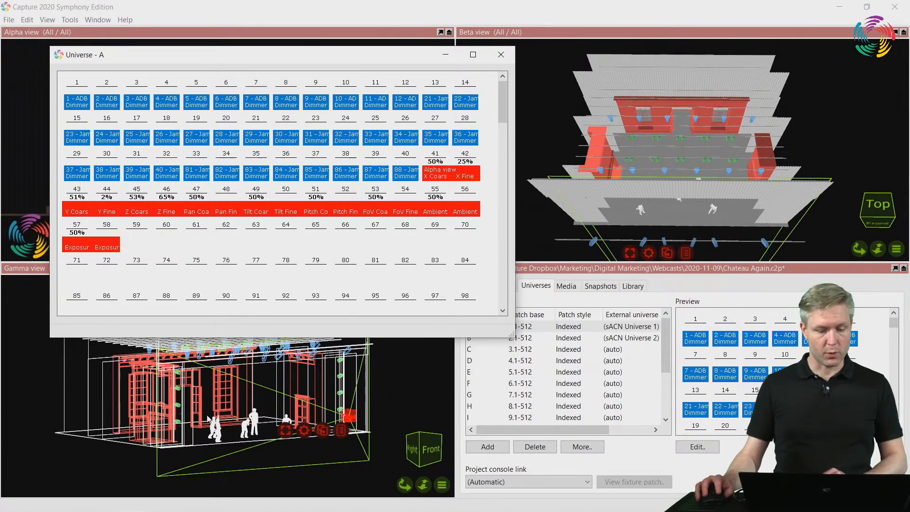
pyautogui.moveTo(194, 503)
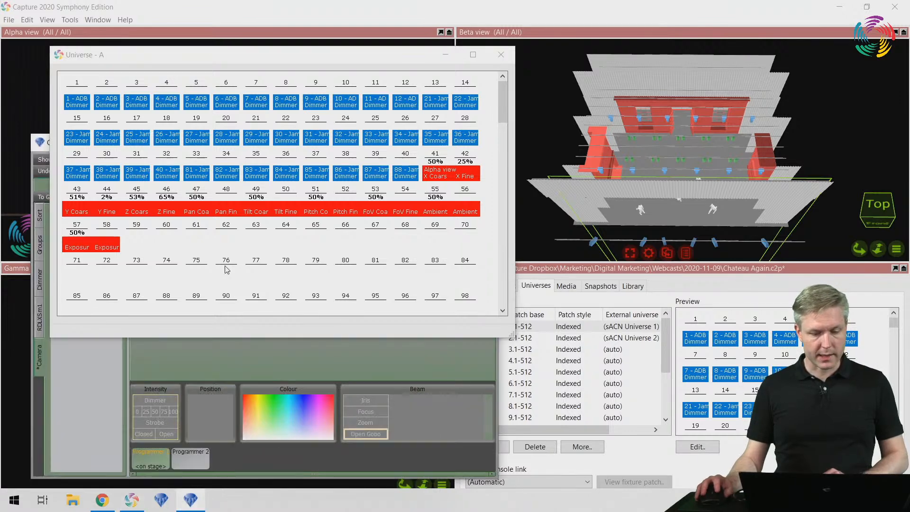
pyautogui.moveTo(230, 57); pyautogui.dragTo(520, 59)
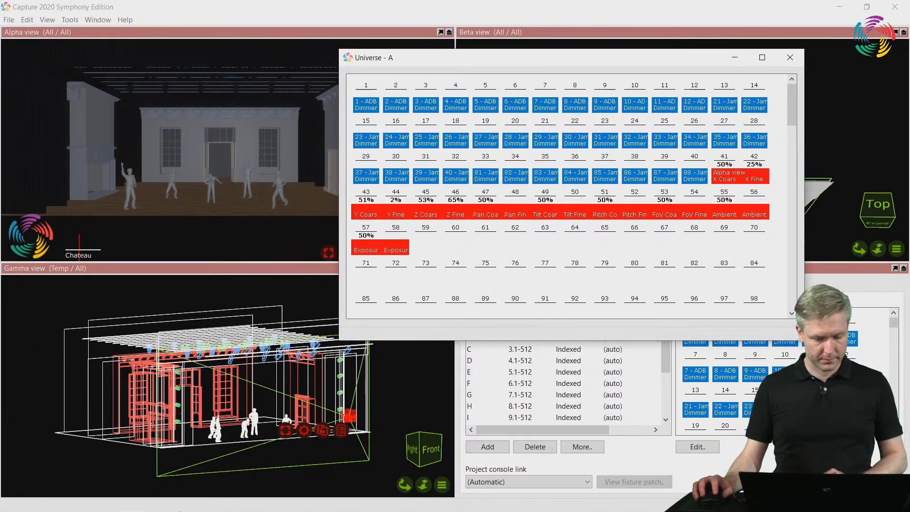
# Switch to LSC Clarity, set the camera's Z Position to 4%, and close the Universe A window in Capture
pyautogui.moveTo(162, 491)
pyautogui.click(192, 503)
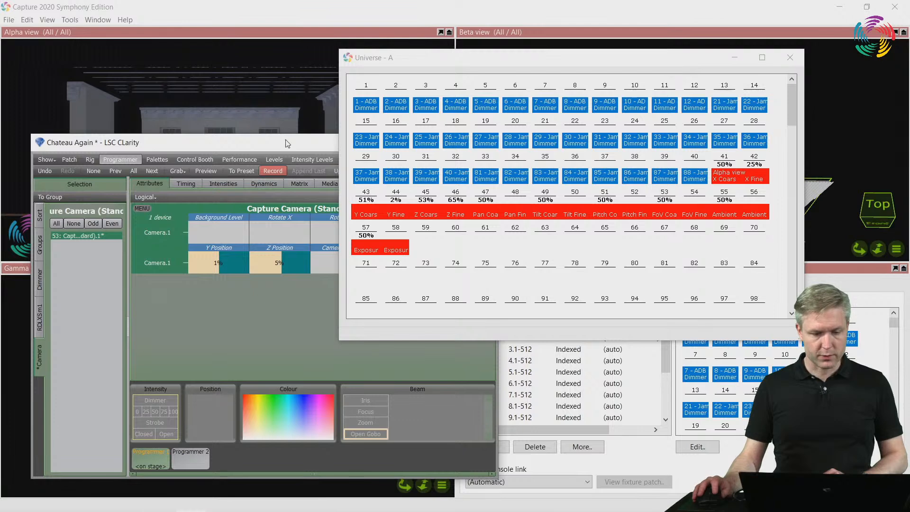
pyautogui.moveTo(242, 143); pyautogui.dragTo(167, 258)
pyautogui.moveTo(164, 379)
pyautogui.mouseDown()
pyautogui.moveTo(173, 380)
pyautogui.moveTo(162, 380)
pyautogui.mouseUp()
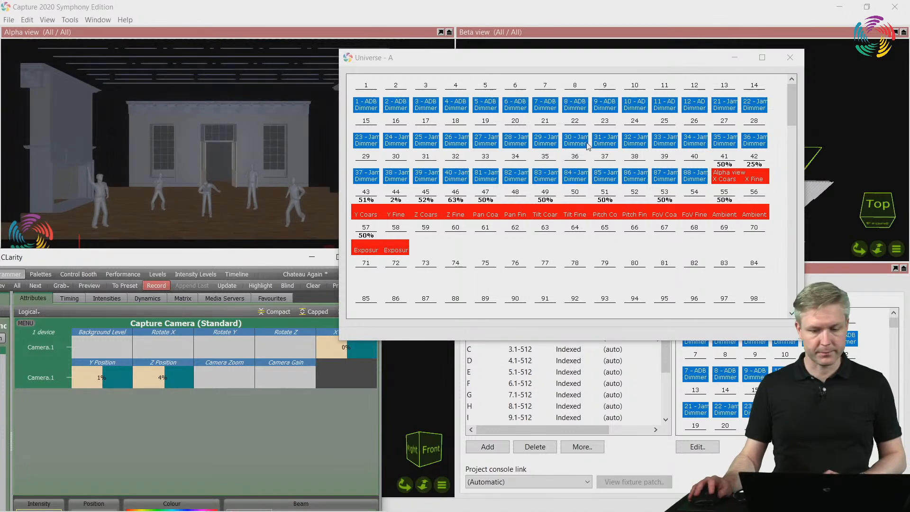
pyautogui.click(797, 56)
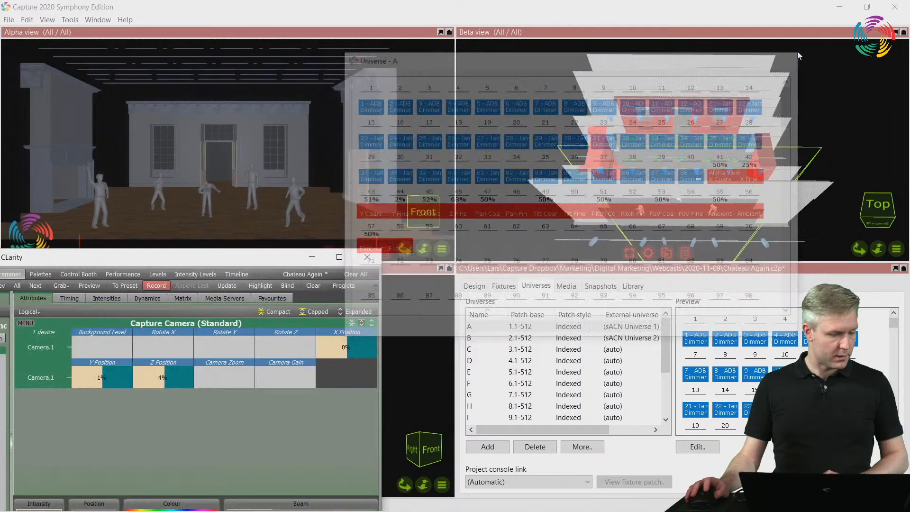
pyautogui.click(798, 55)
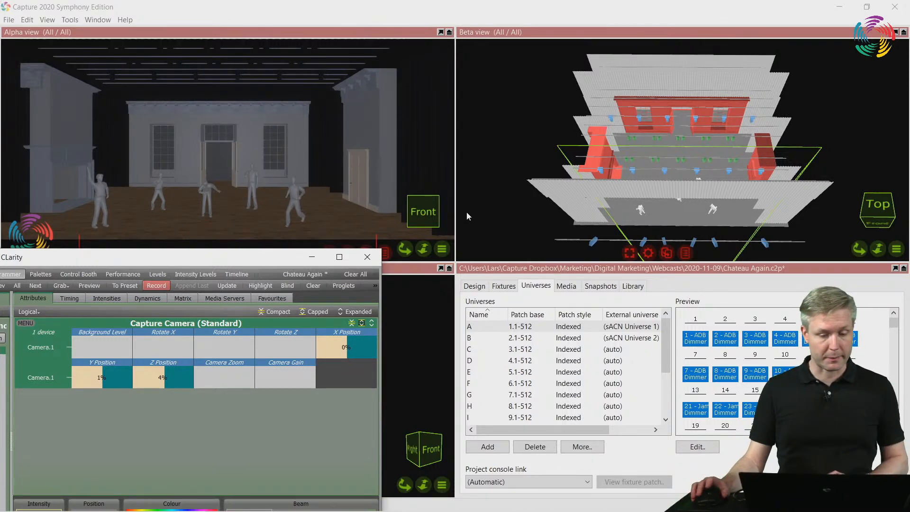
pyautogui.moveTo(268, 259); pyautogui.dragTo(350, 289)
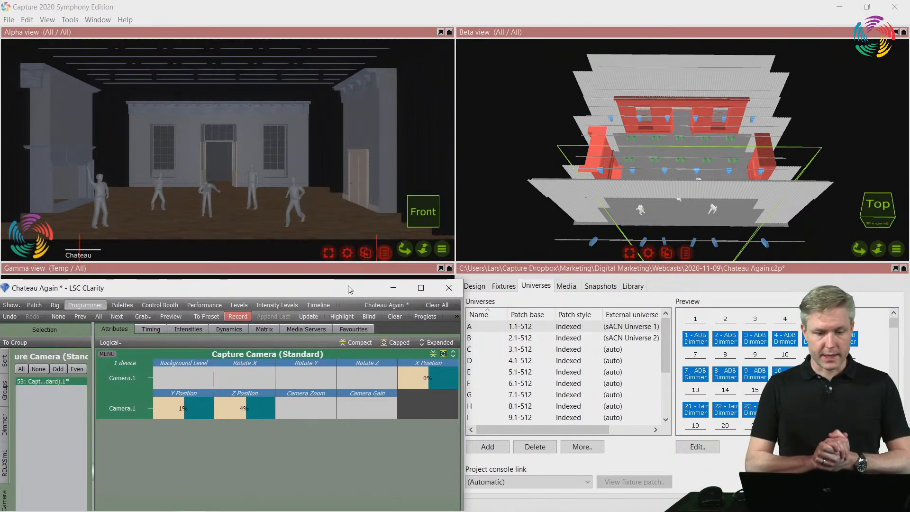
# Orbit the Beta view to see the camera from the side and show its channels in universe A's preview
pyautogui.click(567, 27)
pyautogui.scroll(-3, 608, 150)
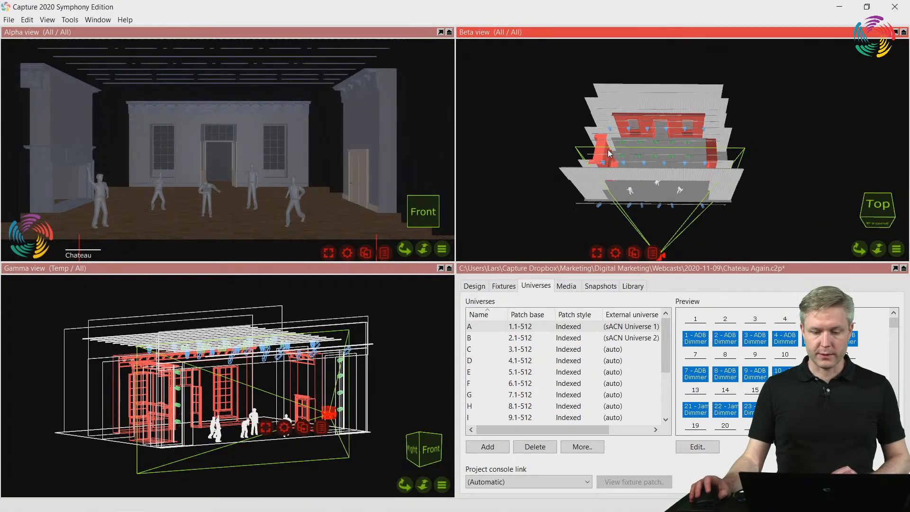
pyautogui.scroll(-1, 608, 149)
pyautogui.moveTo(616, 155); pyautogui.dragTo(710, 158, button='right')
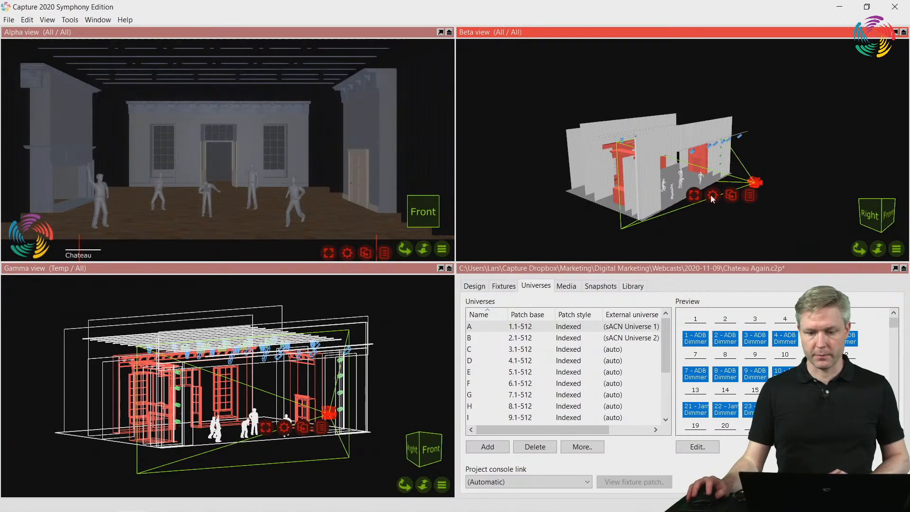
pyautogui.click(723, 228)
pyautogui.moveTo(897, 324); pyautogui.dragTo(897, 332)
pyautogui.click(706, 363)
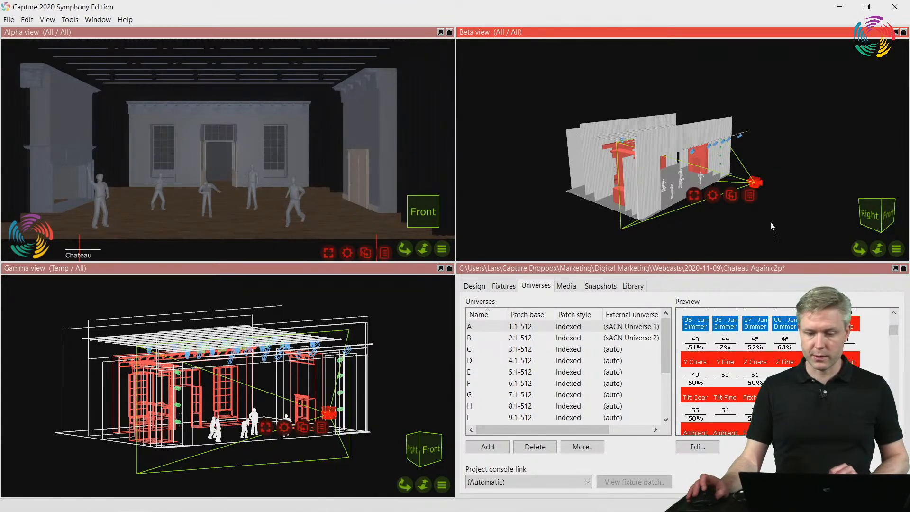
pyautogui.scroll(5, 749, 192)
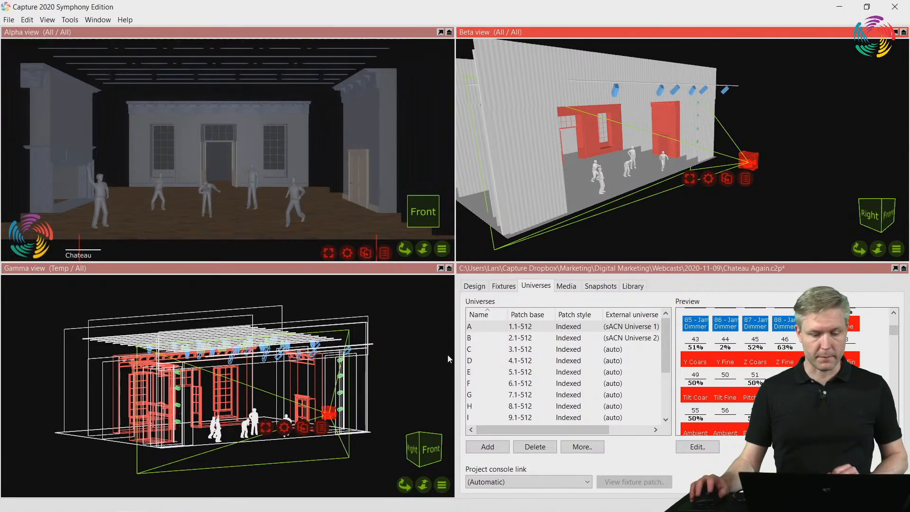
# Switch to LSC Clarity and set the camera's X Position to 1% and Rotate Y to 2%
pyautogui.click(193, 502)
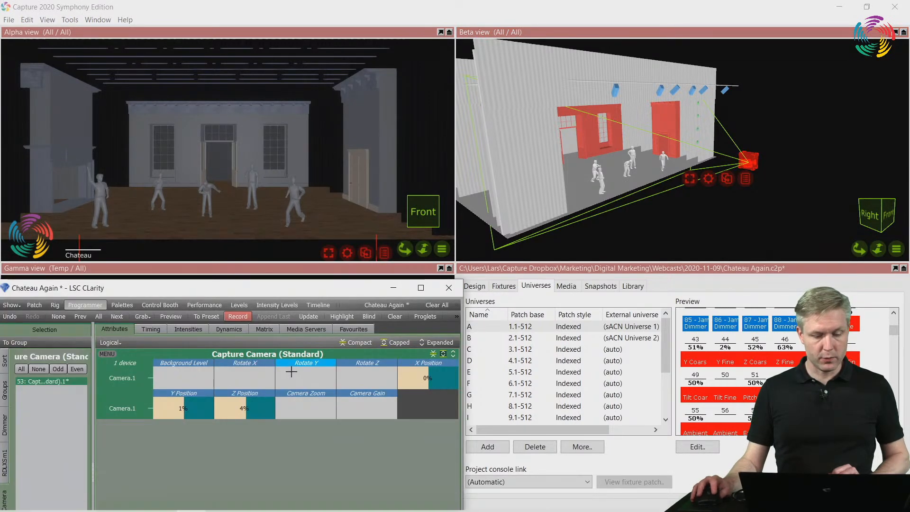
pyautogui.moveTo(420, 378)
pyautogui.mouseDown()
pyautogui.moveTo(420, 363)
pyautogui.moveTo(420, 376)
pyautogui.mouseUp()
pyautogui.moveTo(307, 381)
pyautogui.mouseDown()
pyautogui.moveTo(307, 361)
pyautogui.moveTo(307, 396)
pyautogui.moveTo(308, 365)
pyautogui.moveTo(307, 379)
pyautogui.mouseUp()
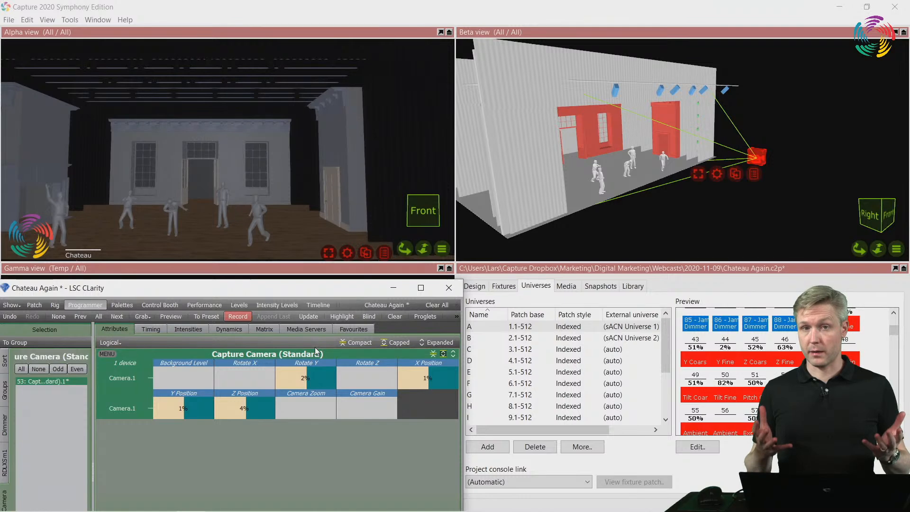
# Select the Niethammer and Red groups and set their dimmer intensity to 100%
pyautogui.moveTo(332, 292); pyautogui.dragTo(434, 279)
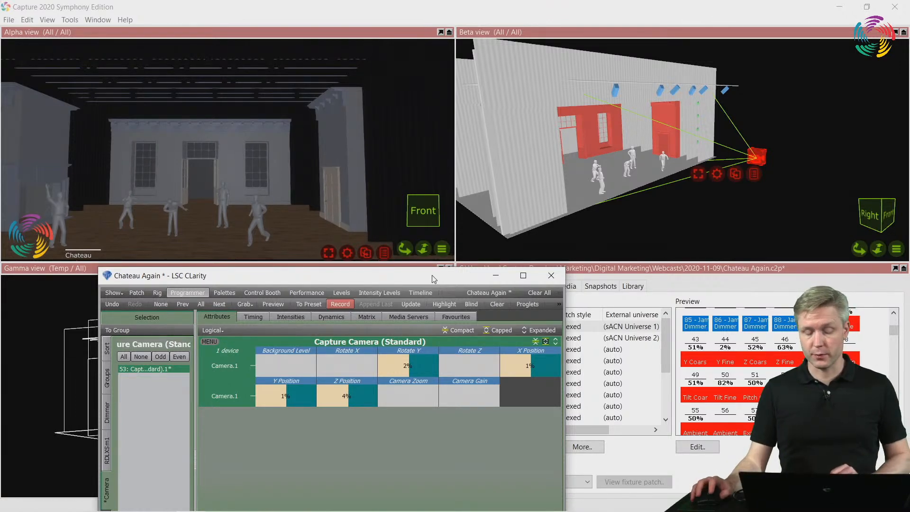
pyautogui.moveTo(364, 282); pyautogui.dragTo(331, 232)
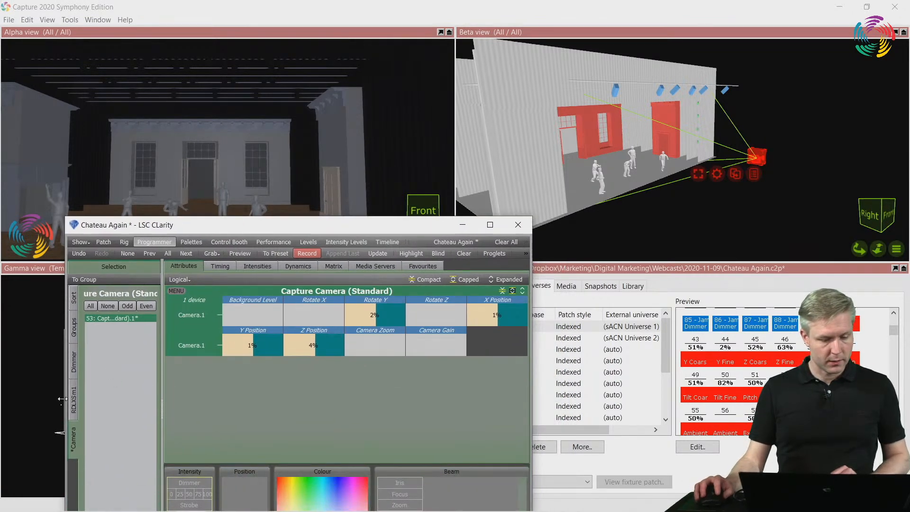
pyautogui.click(74, 362)
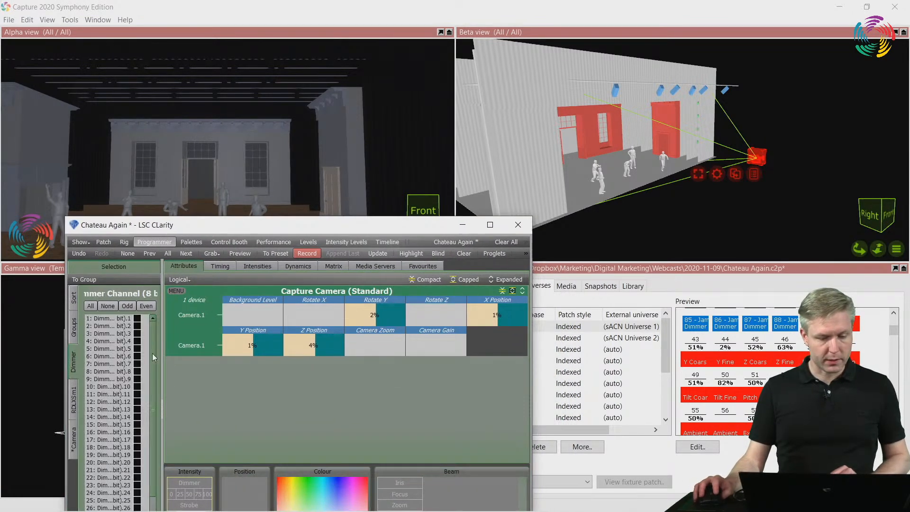
pyautogui.click(76, 334)
pyautogui.click(118, 320)
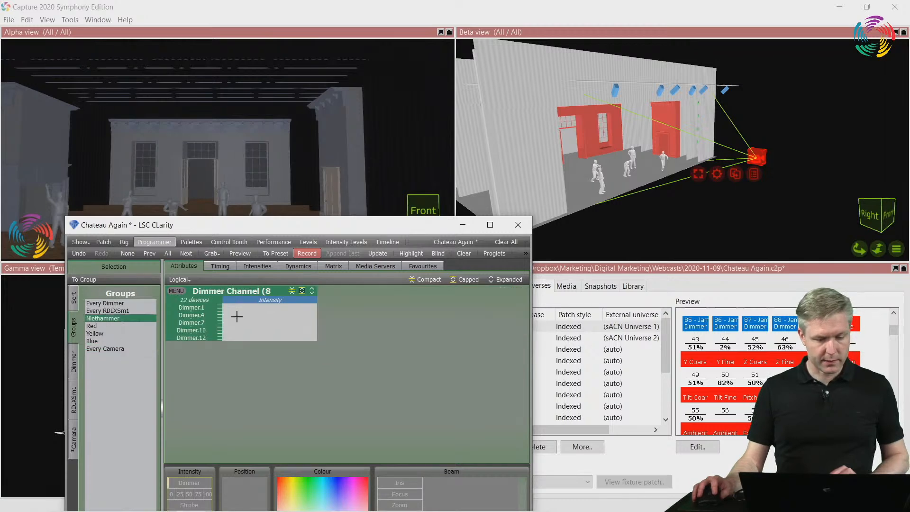
pyautogui.click(107, 326)
pyautogui.moveTo(240, 305); pyautogui.dragTo(317, 322)
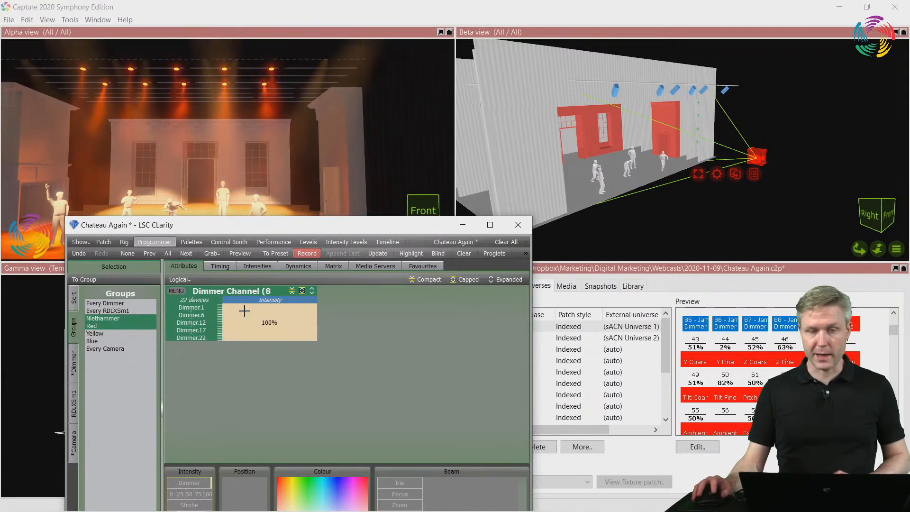
# Select the Capture Camera fixture and set its Background Level to 0% and Camera Zoom to 22%
pyautogui.click(74, 443)
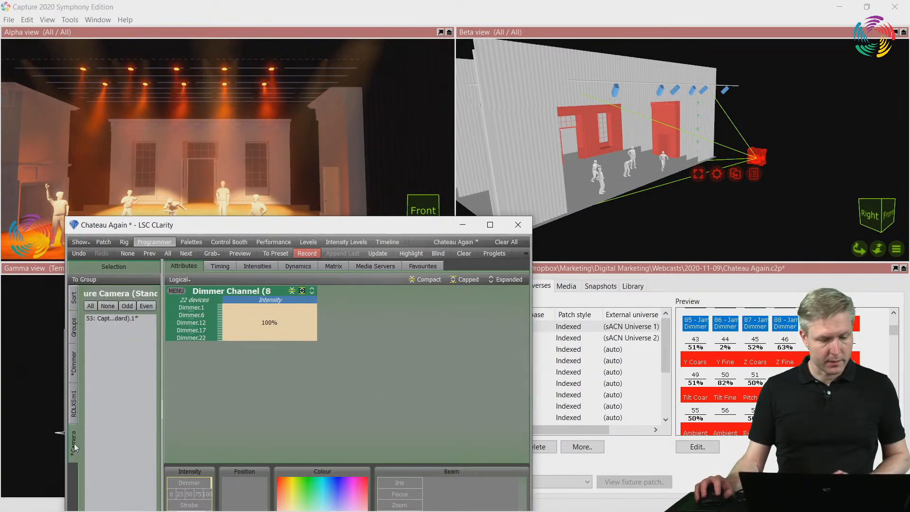
pyautogui.click(135, 318)
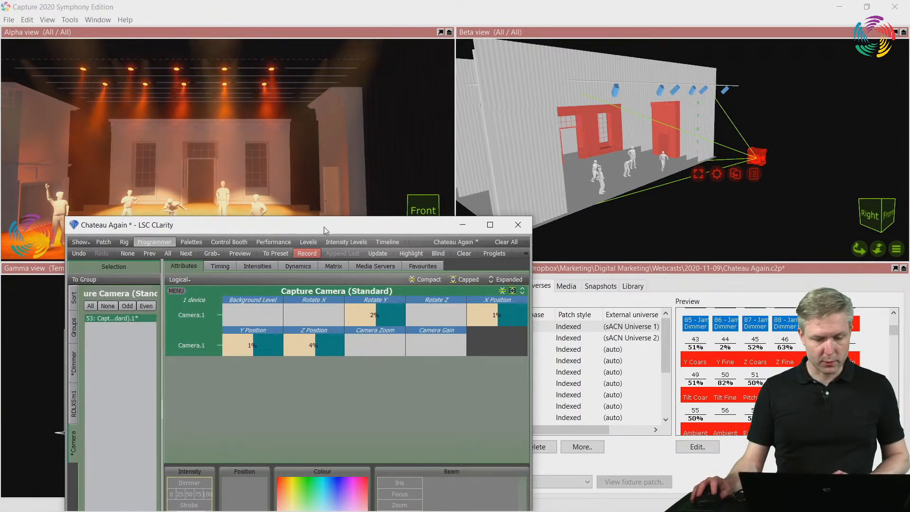
pyautogui.moveTo(324, 226); pyautogui.dragTo(289, 301)
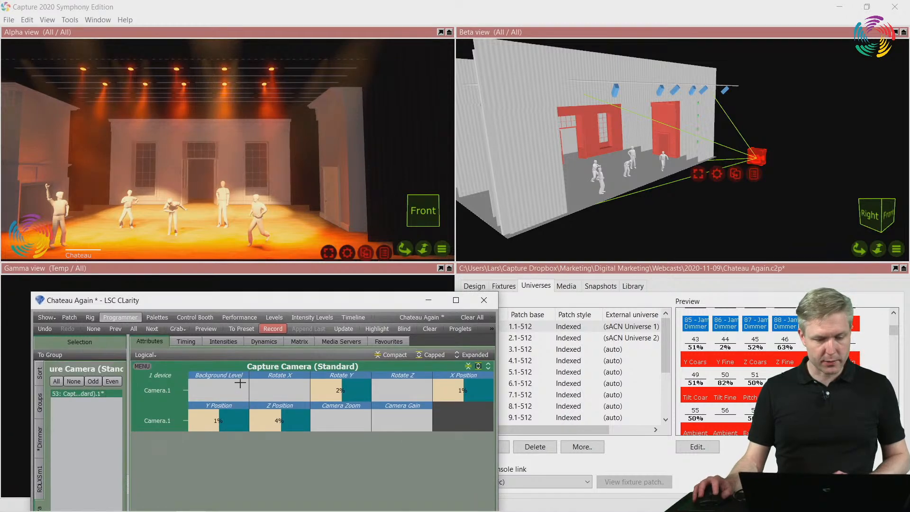
pyautogui.moveTo(239, 385)
pyautogui.mouseDown()
pyautogui.moveTo(209, 384)
pyautogui.moveTo(270, 384)
pyautogui.moveTo(209, 384)
pyautogui.moveTo(243, 385)
pyautogui.mouseUp()
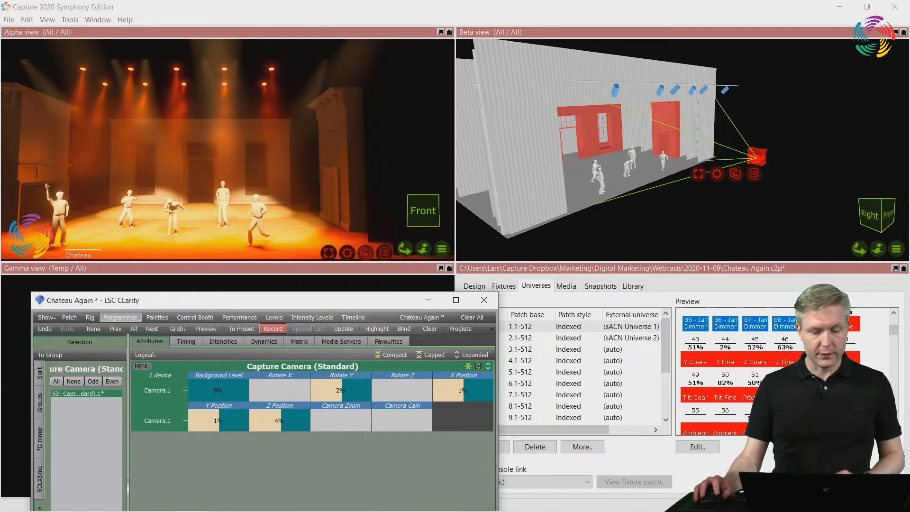
pyautogui.moveTo(340, 421)
pyautogui.mouseDown()
pyautogui.moveTo(371, 420)
pyautogui.moveTo(331, 421)
pyautogui.mouseUp()
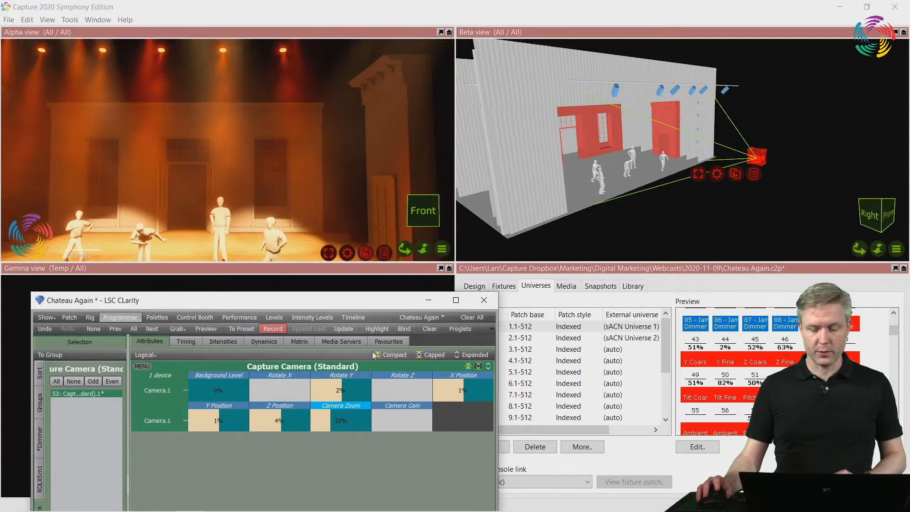
# Sweep the Capture Camera's zoom to 2%, up to 100% and back to 52%, and set Camera Gain to 59%
pyautogui.click(429, 301)
pyautogui.moveTo(702, 147); pyautogui.dragTo(671, 158, button='right')
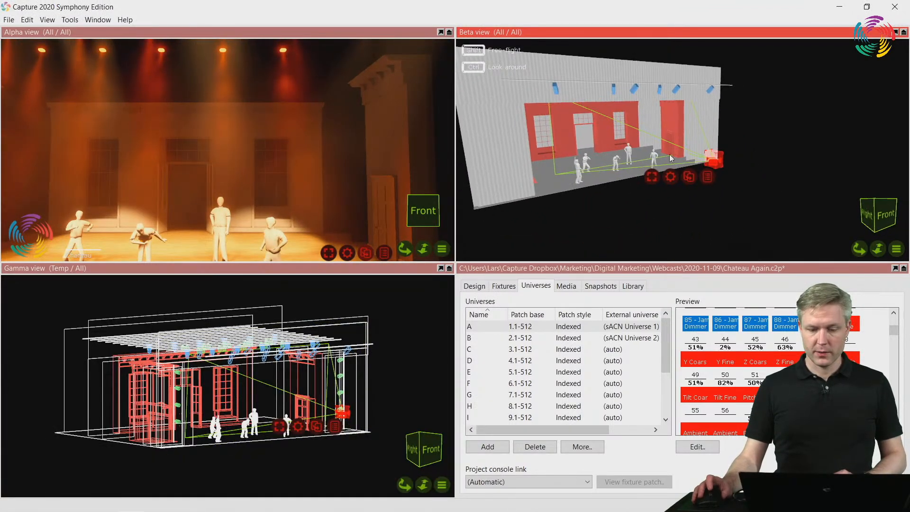
pyautogui.scroll(6, 692, 148)
pyautogui.hotkey('alt', 'Tab')
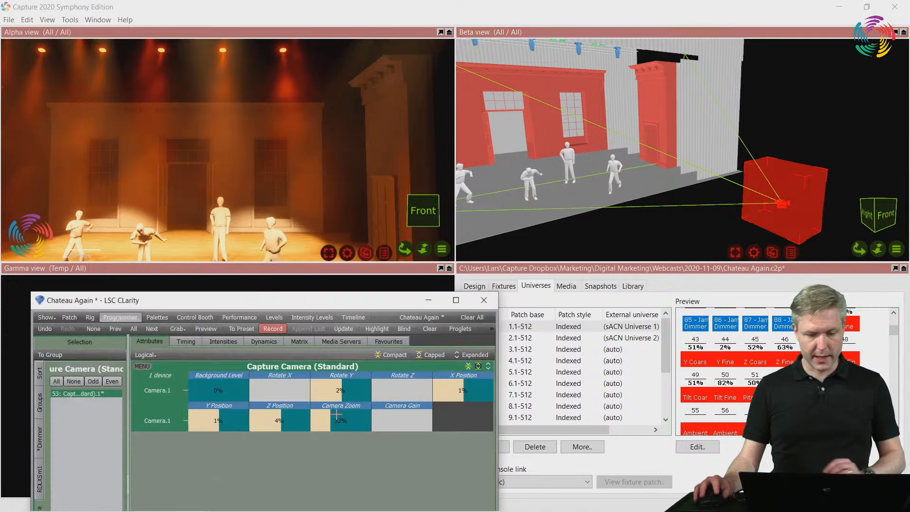
pyautogui.moveTo(330, 420); pyautogui.dragTo(312, 420)
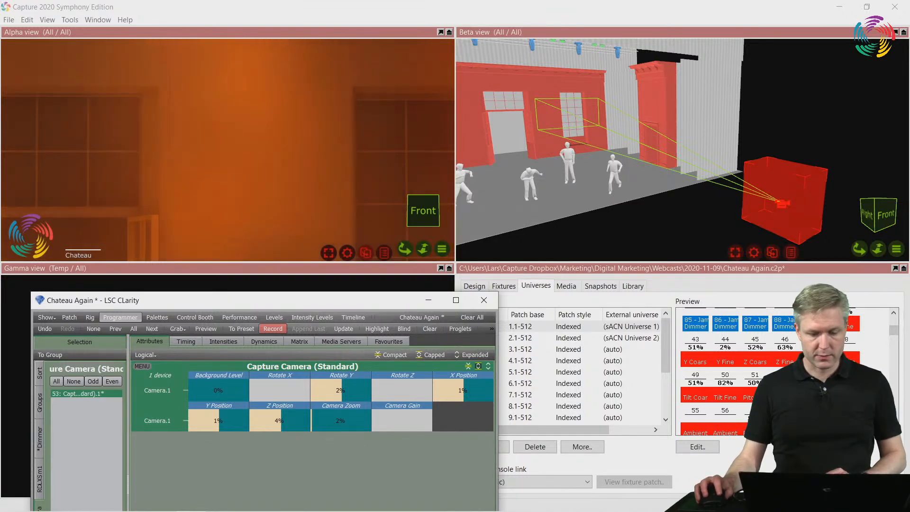
pyautogui.moveTo(312, 420); pyautogui.dragTo(371, 421)
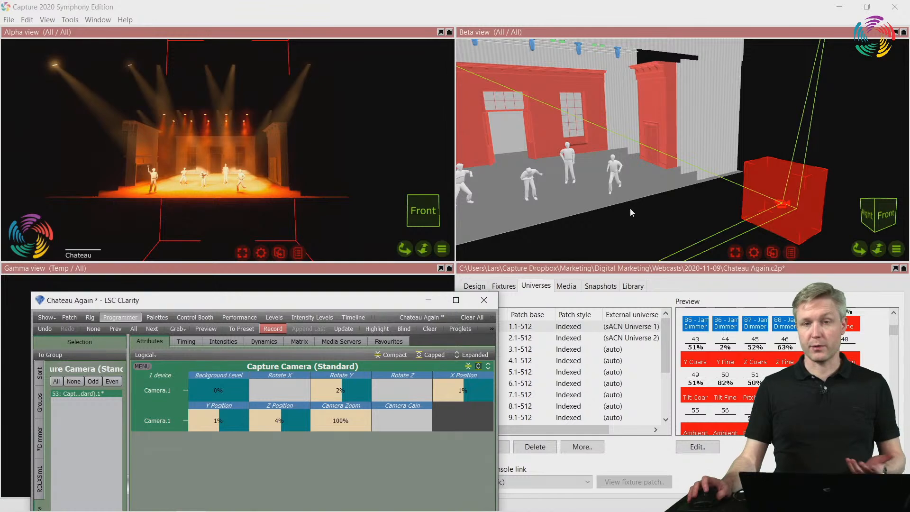
pyautogui.moveTo(334, 412); pyautogui.dragTo(334, 434)
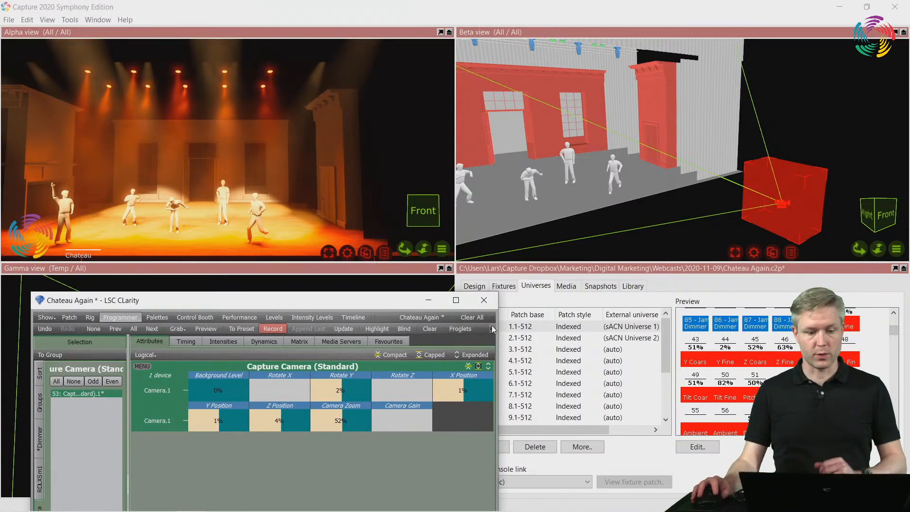
pyautogui.moveTo(397, 419)
pyautogui.mouseDown()
pyautogui.moveTo(430, 419)
pyautogui.moveTo(375, 419)
pyautogui.moveTo(427, 419)
pyautogui.moveTo(408, 419)
pyautogui.mouseUp()
# Switch to Capture and turn off Automatic exposure for the Alpha view in the view properties
pyautogui.click(485, 300)
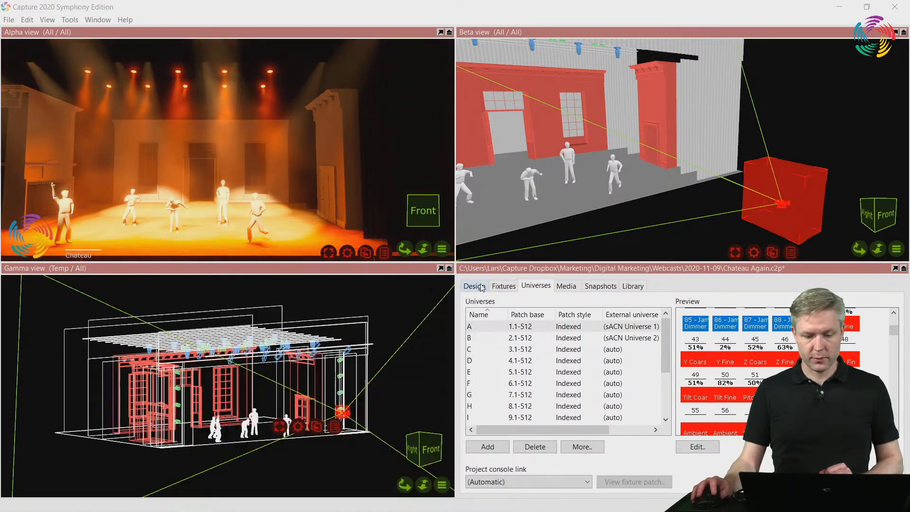
pyautogui.click(474, 286)
pyautogui.click(673, 428)
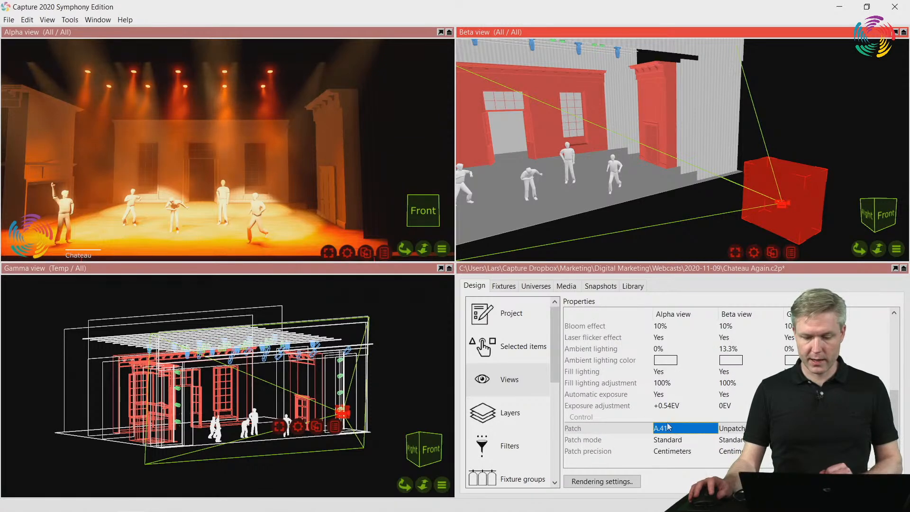
pyautogui.click(666, 406)
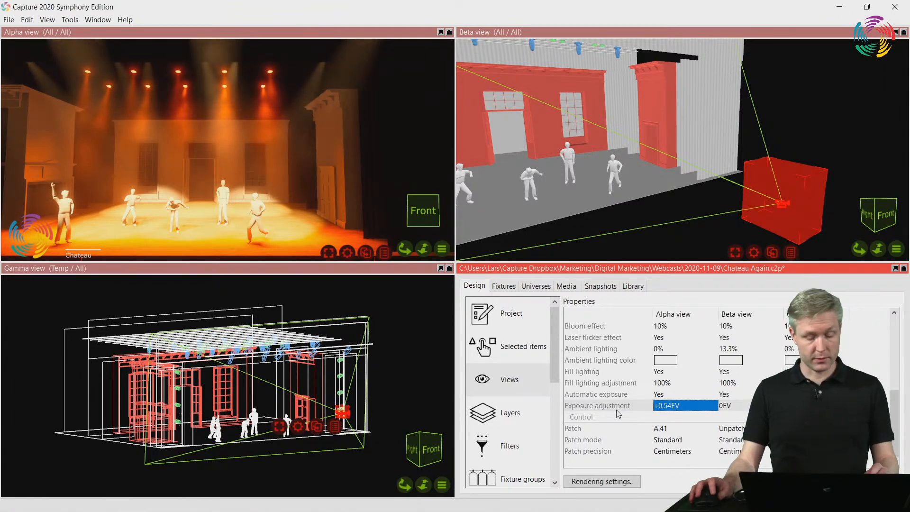
pyautogui.click(671, 395)
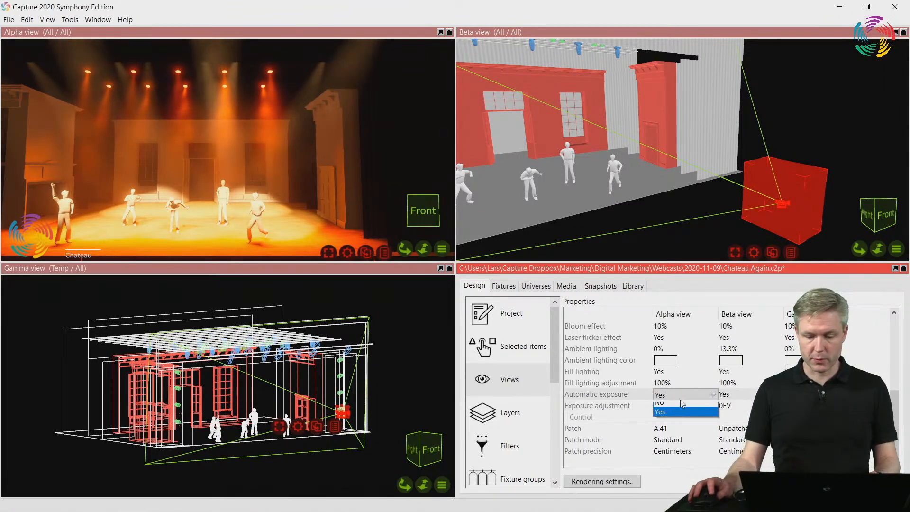
pyautogui.click(675, 414)
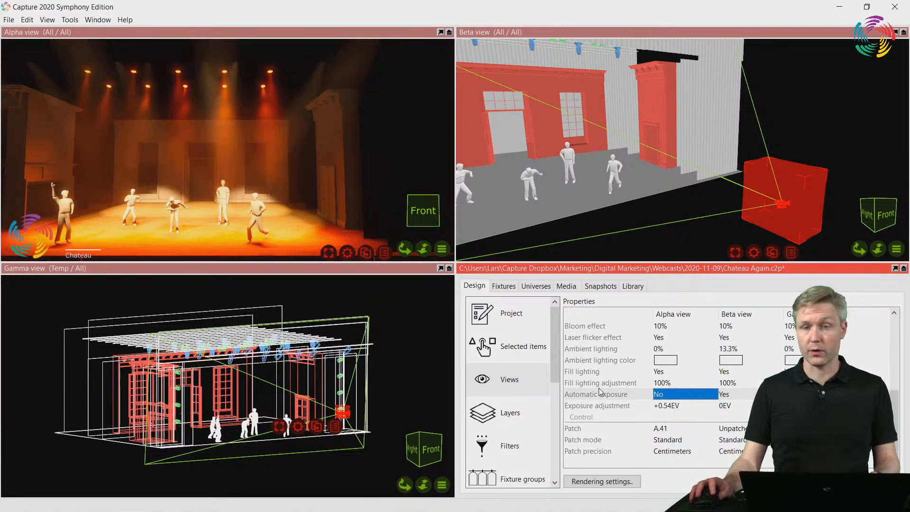
# Switch to LSC Clarity and set Camera Gain to 50%, Rotate X 8%, Rotate Y -9%, X Position -2%, Y Position 2%, Z Position 7% and Zoom 10%
pyautogui.hotkey('alt', 'Tab')
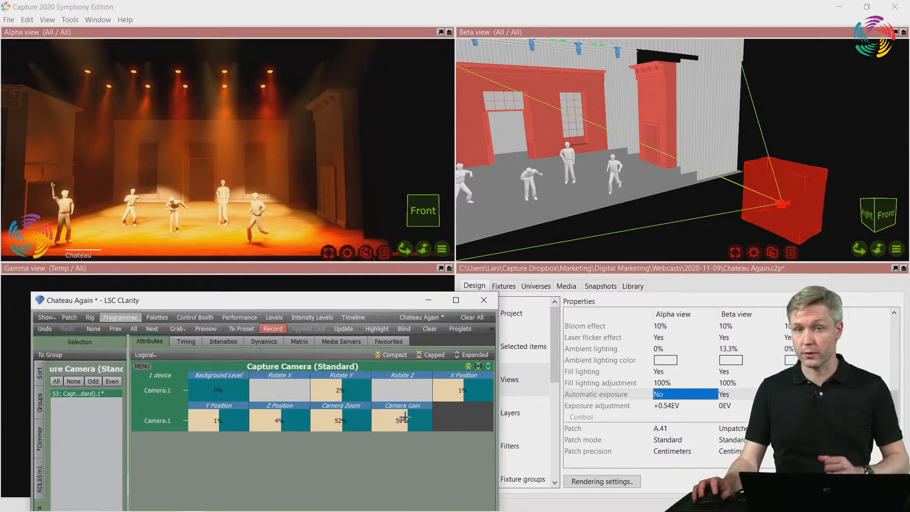
pyautogui.moveTo(400, 401)
pyautogui.mouseDown()
pyautogui.moveTo(400, 389)
pyautogui.moveTo(401, 409)
pyautogui.mouseUp()
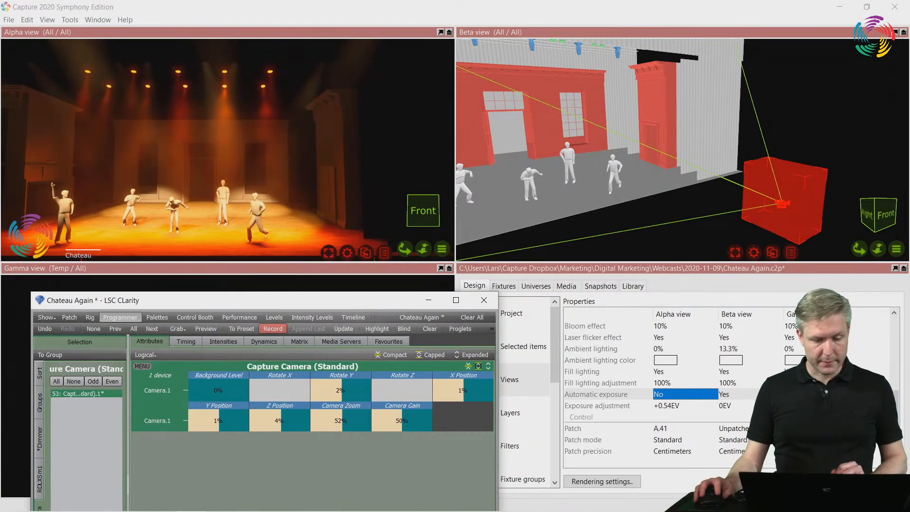
pyautogui.moveTo(280, 390); pyautogui.dragTo(347, 397)
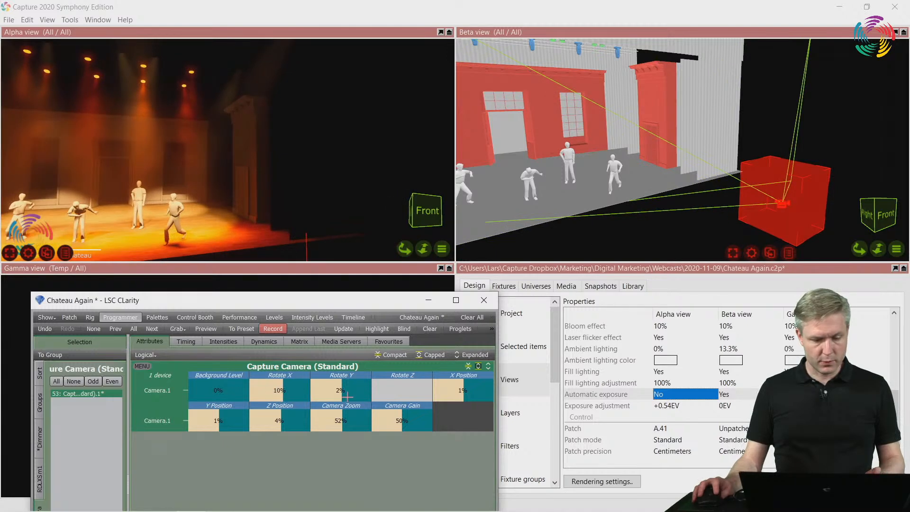
pyautogui.moveTo(462, 390)
pyautogui.mouseDown()
pyautogui.moveTo(441, 390)
pyautogui.moveTo(483, 390)
pyautogui.moveTo(465, 390)
pyautogui.mouseUp()
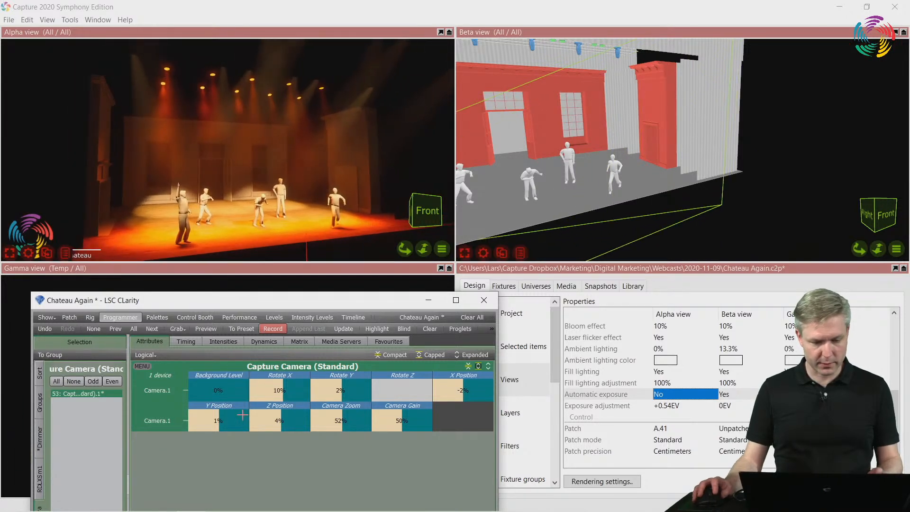
pyautogui.moveTo(217, 419); pyautogui.dragTo(280, 416)
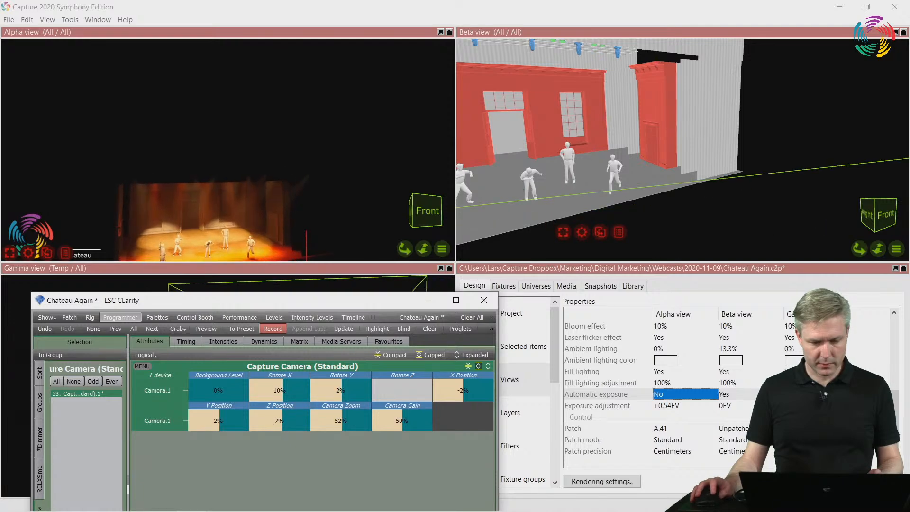
pyautogui.moveTo(345, 393); pyautogui.dragTo(317, 420)
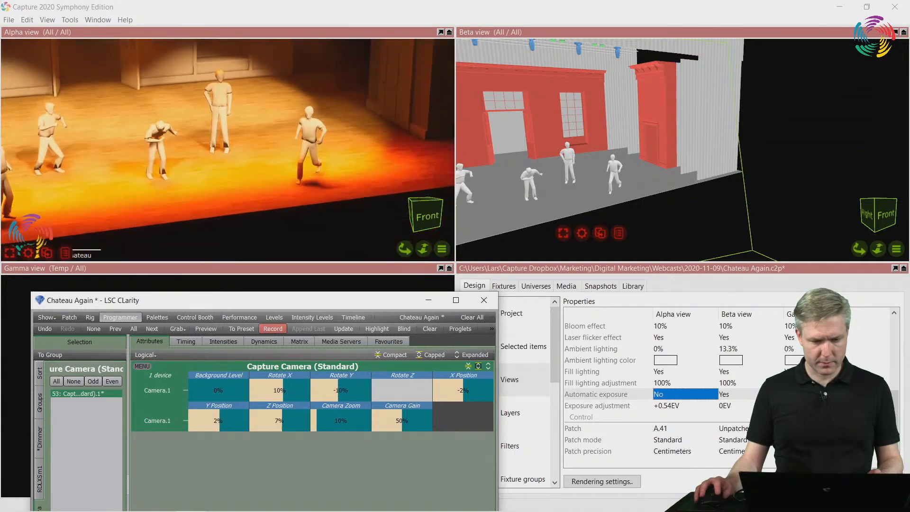
pyautogui.moveTo(283, 388); pyautogui.dragTo(285, 389)
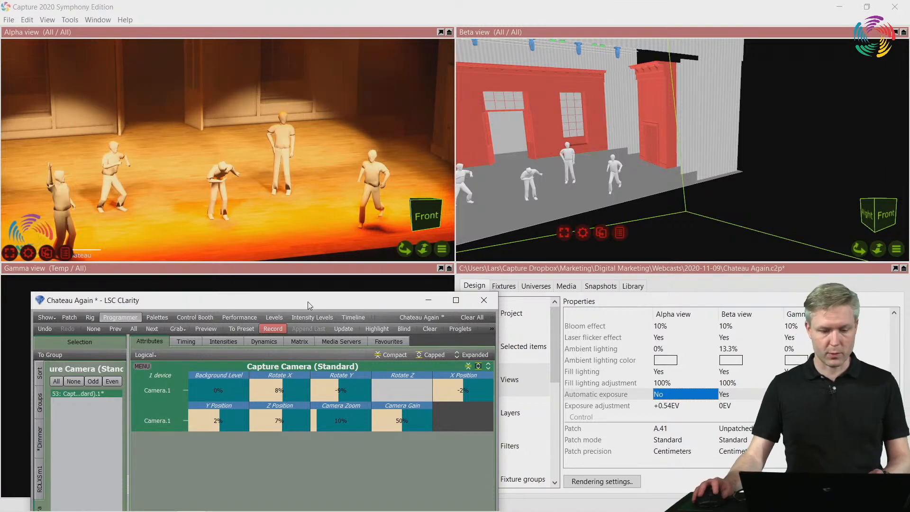
# Record the current camera and lighting state as cue 1 of a new cuelist with the default name New Cuelist
pyautogui.moveTo(309, 304); pyautogui.dragTo(330, 165)
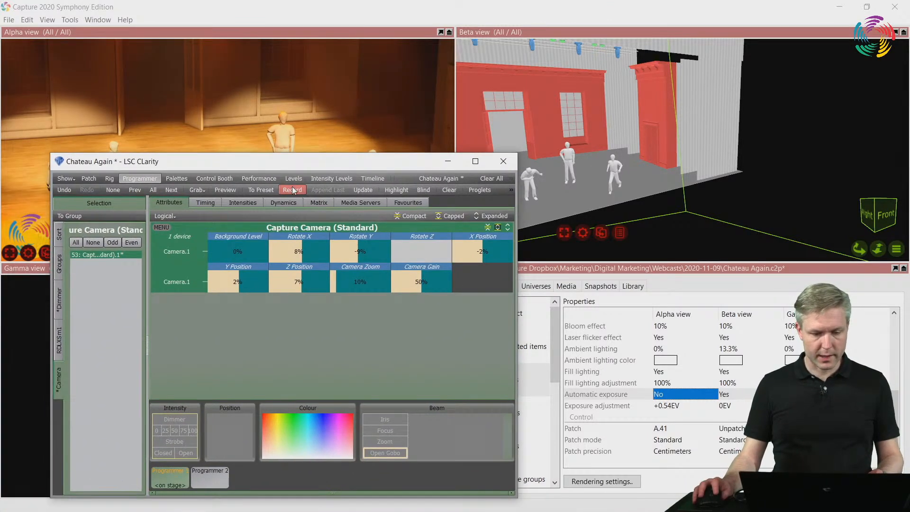
pyautogui.click(293, 189)
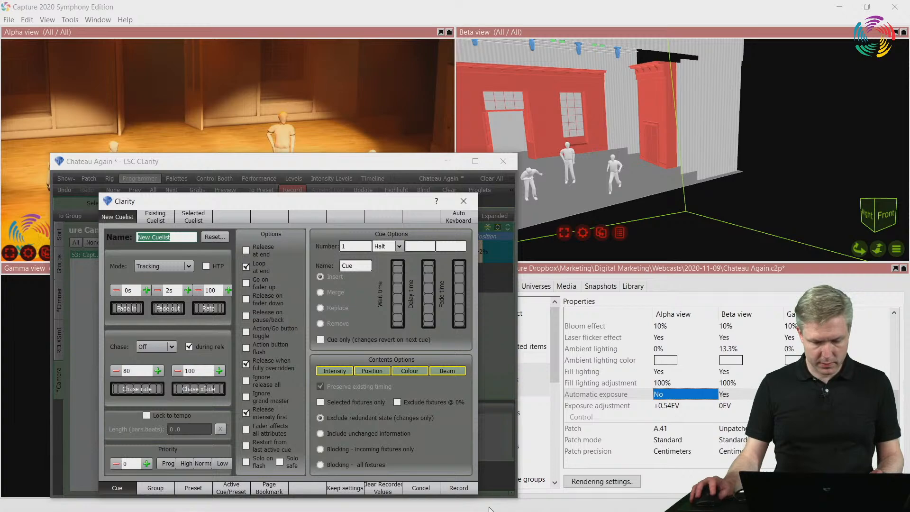
pyautogui.click(458, 489)
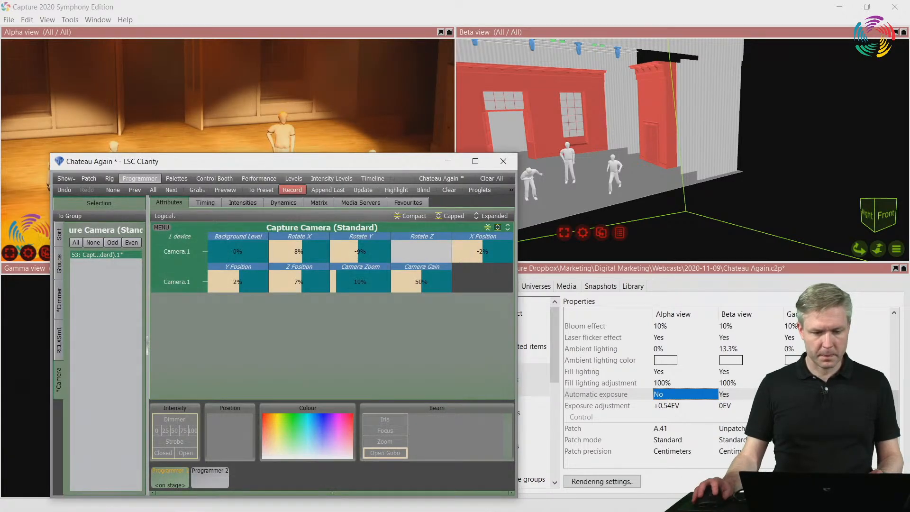
pyautogui.moveTo(268, 165); pyautogui.dragTo(243, 317)
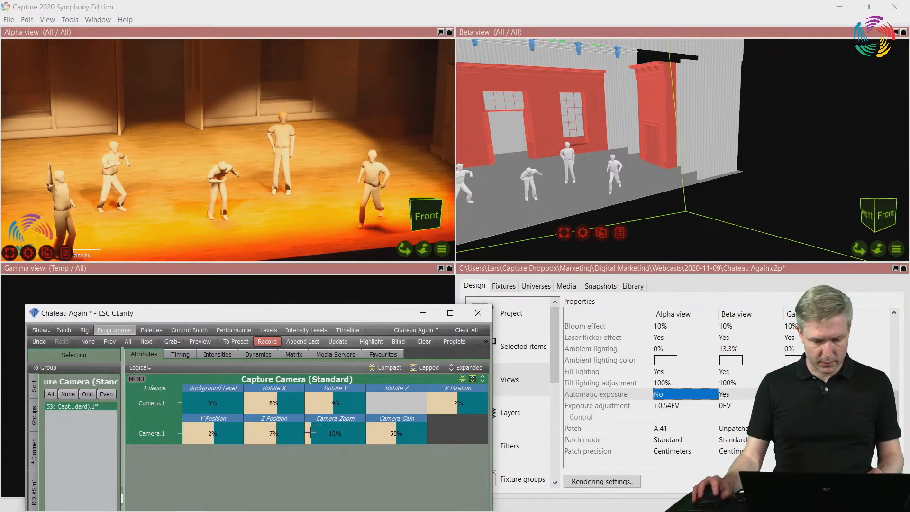
# Set the camera's Camera Zoom to 49%, Z Position to 4% and X Position to 1%
pyautogui.moveTo(309, 433); pyautogui.dragTo(352, 377)
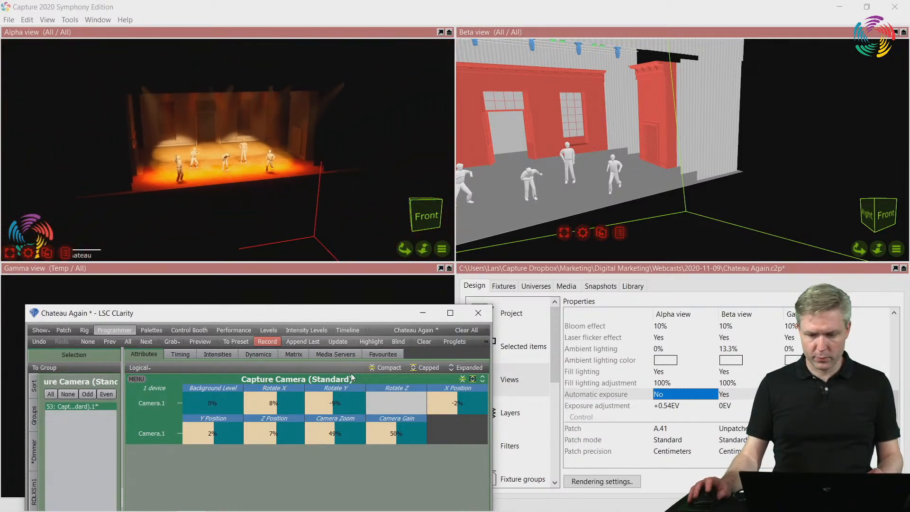
pyautogui.scroll(-6, 593, 123)
pyautogui.moveTo(593, 125)
pyautogui.mouseDown(button='right')
pyautogui.moveTo(602, 152)
pyautogui.moveTo(595, 140)
pyautogui.mouseUp(button='right')
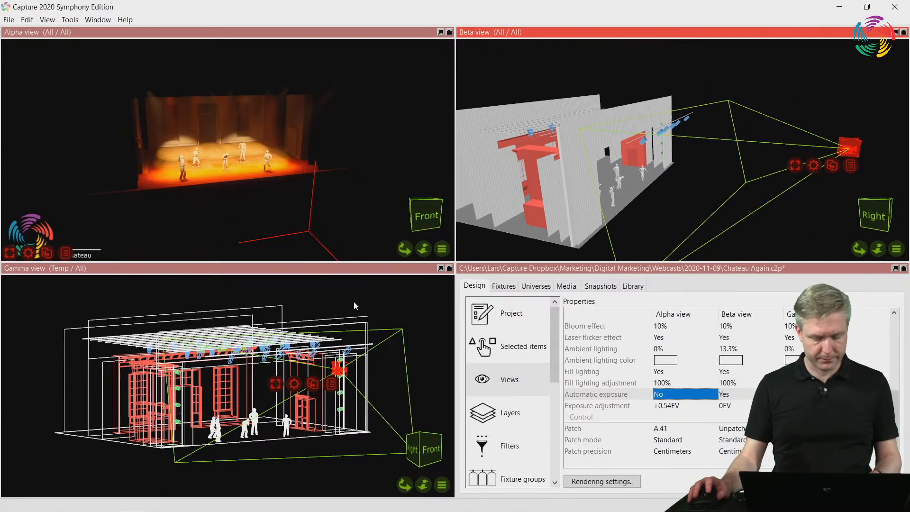
pyautogui.hotkey('alt', 'Tab')
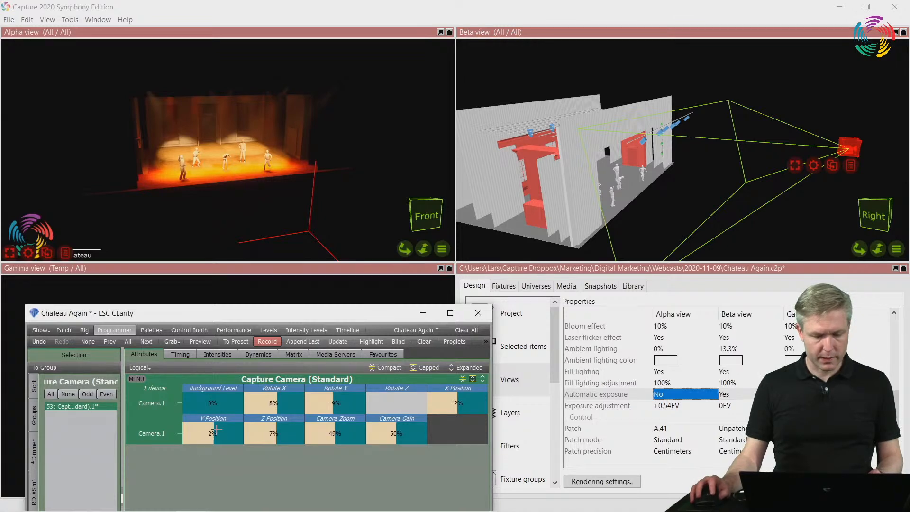
pyautogui.moveTo(269, 431)
pyautogui.mouseDown()
pyautogui.moveTo(269, 447)
pyautogui.moveTo(270, 433)
pyautogui.mouseUp()
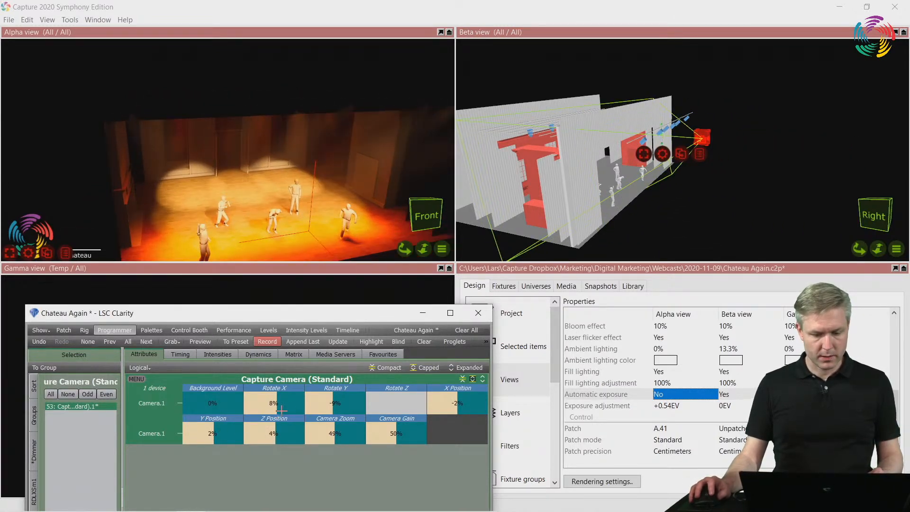
pyautogui.moveTo(457, 409); pyautogui.dragTo(457, 388)
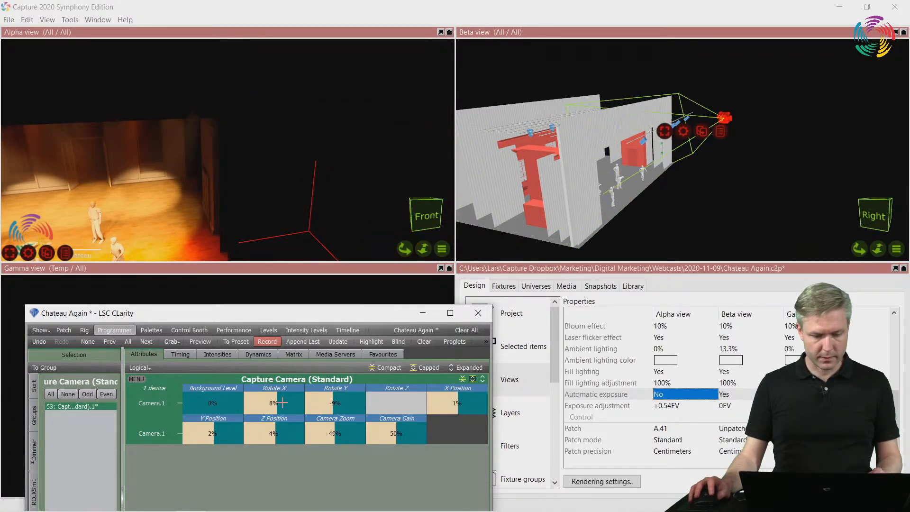
# Angle the camera down over the stage with Rotate X at -30%, Rotate Y at -22%, Y Position at 2% and Z Position at 2%
pyautogui.moveTo(279, 400); pyautogui.dragTo(279, 444)
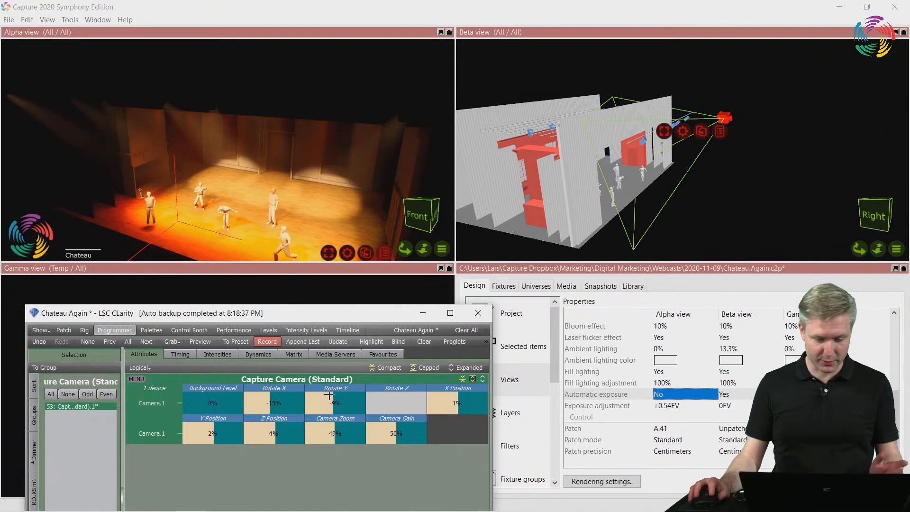
pyautogui.moveTo(329, 396); pyautogui.dragTo(328, 430)
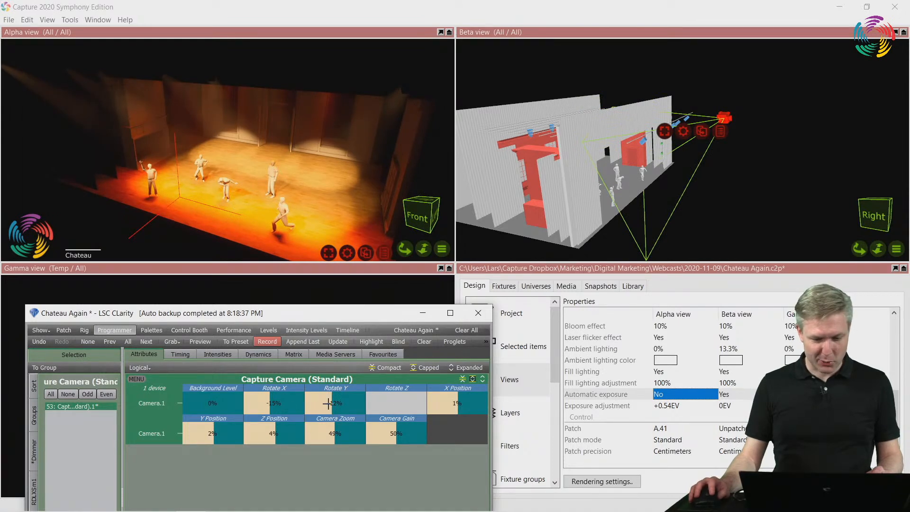
pyautogui.moveTo(218, 436)
pyautogui.mouseDown()
pyautogui.moveTo(218, 455)
pyautogui.moveTo(216, 439)
pyautogui.mouseUp()
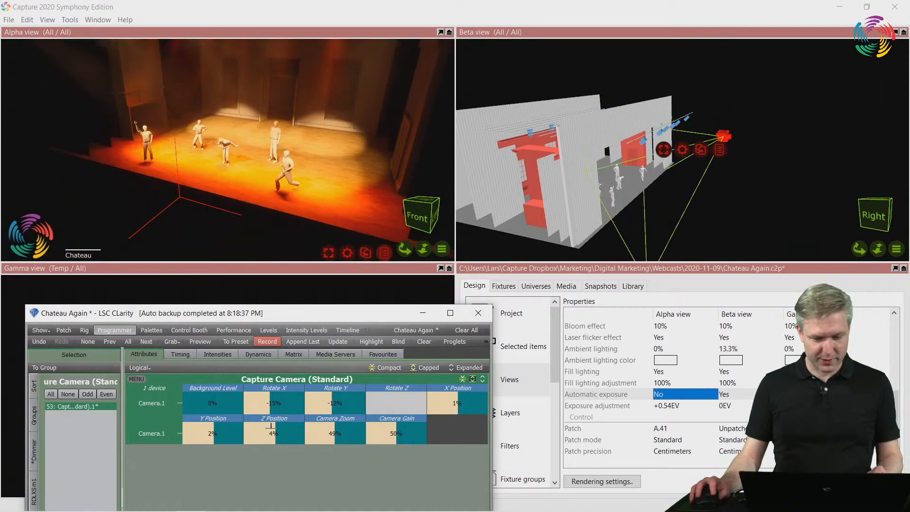
pyautogui.moveTo(270, 426); pyautogui.dragTo(271, 446)
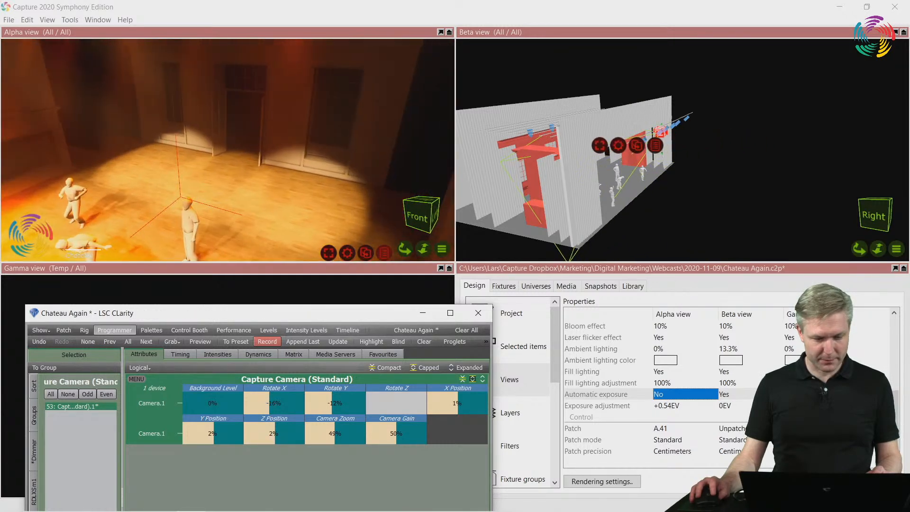
pyautogui.moveTo(274, 404); pyautogui.dragTo(274, 423)
pyautogui.moveTo(336, 404); pyautogui.dragTo(336, 423)
# Switch to Capture and examine in the Beta view where the camera sits inside the stage opening
pyautogui.click(423, 313)
pyautogui.moveTo(564, 204); pyautogui.dragTo(531, 203, button='right')
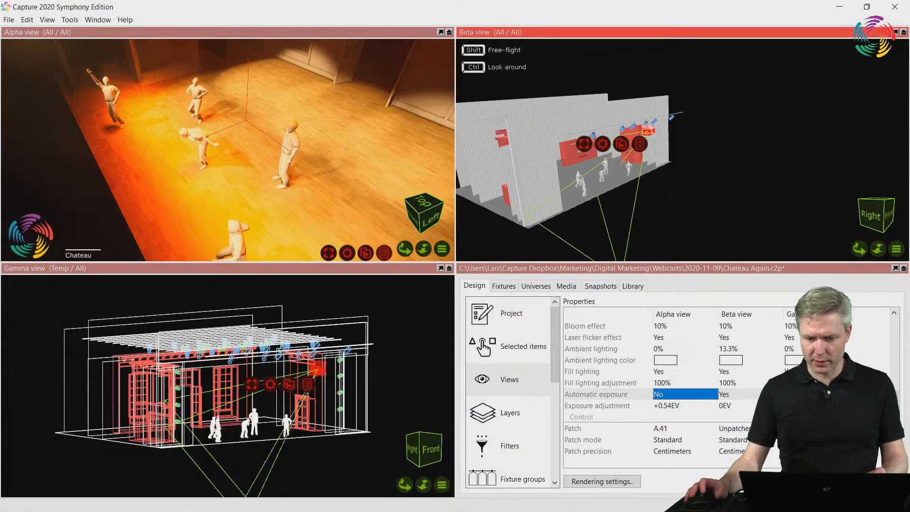
pyautogui.moveTo(598, 170); pyautogui.dragTo(576, 171, button='right')
pyautogui.scroll(5, 576, 170)
pyautogui.moveTo(576, 170); pyautogui.dragTo(612, 194, button='middle')
pyautogui.moveTo(611, 195); pyautogui.dragTo(574, 190, button='right')
pyautogui.scroll(4, 574, 190)
pyautogui.moveTo(574, 190); pyautogui.dragTo(663, 180, button='middle')
pyautogui.moveTo(664, 180); pyautogui.dragTo(622, 180, button='right')
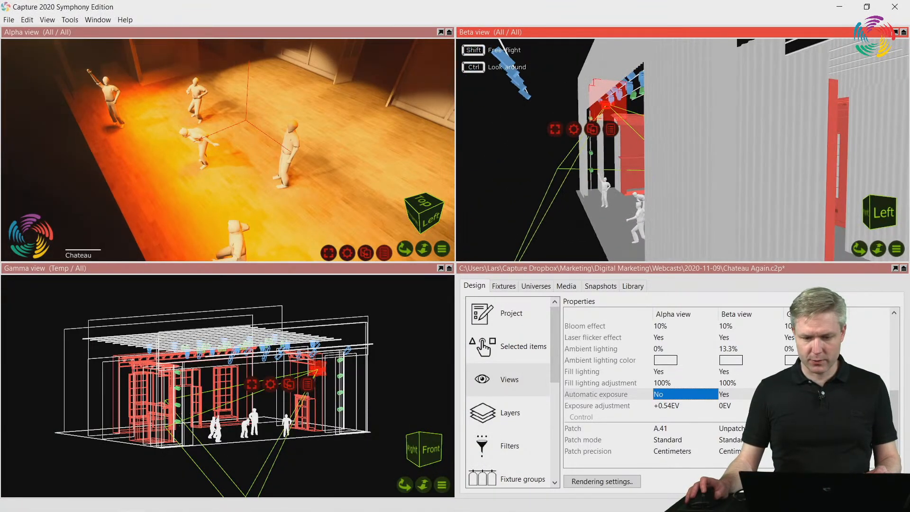
pyautogui.moveTo(571, 111); pyautogui.dragTo(601, 110, button='right')
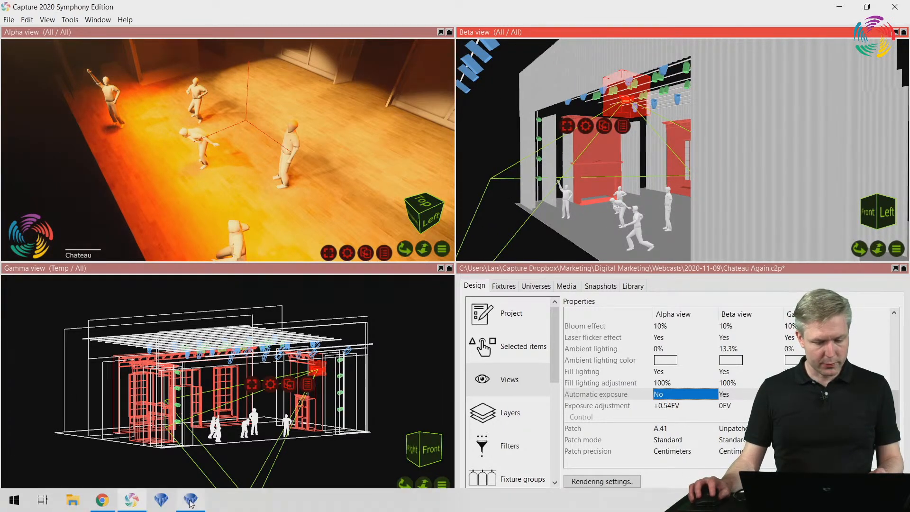
# Switch to LSC Clarity and record the angled camera state as new cue 2 of New Cuelist
pyautogui.click(191, 501)
pyautogui.moveTo(339, 311); pyautogui.dragTo(338, 155)
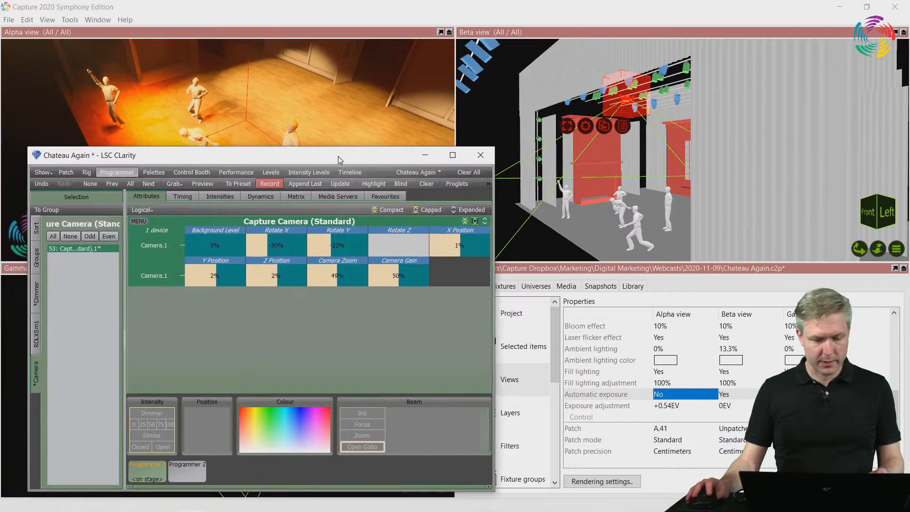
pyautogui.click(269, 184)
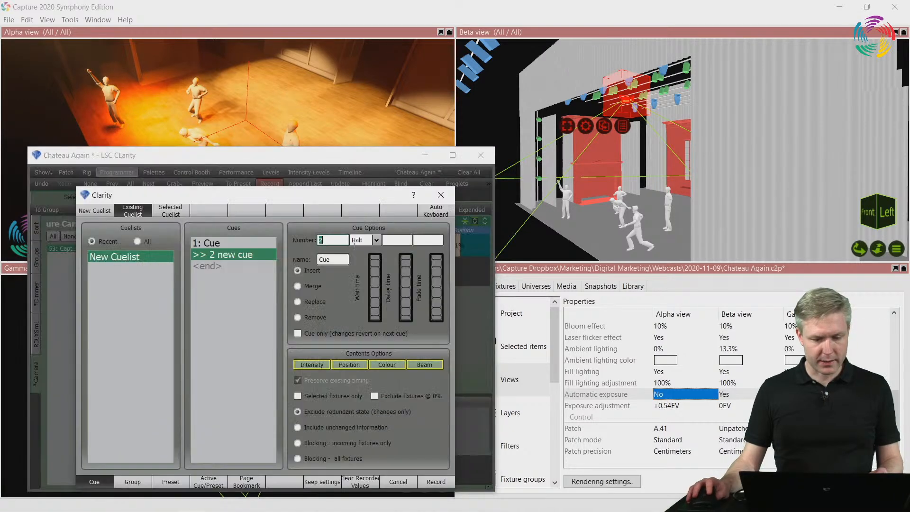
pyautogui.click(436, 482)
pyautogui.moveTo(290, 156)
pyautogui.mouseDown()
pyautogui.moveTo(309, 191)
pyautogui.moveTo(299, 146)
pyautogui.moveTo(305, 152)
pyautogui.mouseUp()
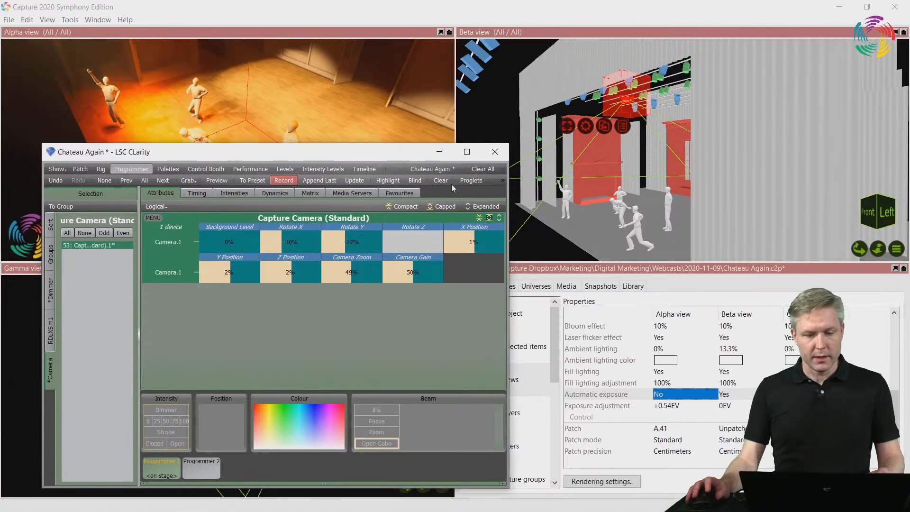
# Clear all programmer values and reposition the Clarity window to check the Alpha view
pyautogui.click(482, 169)
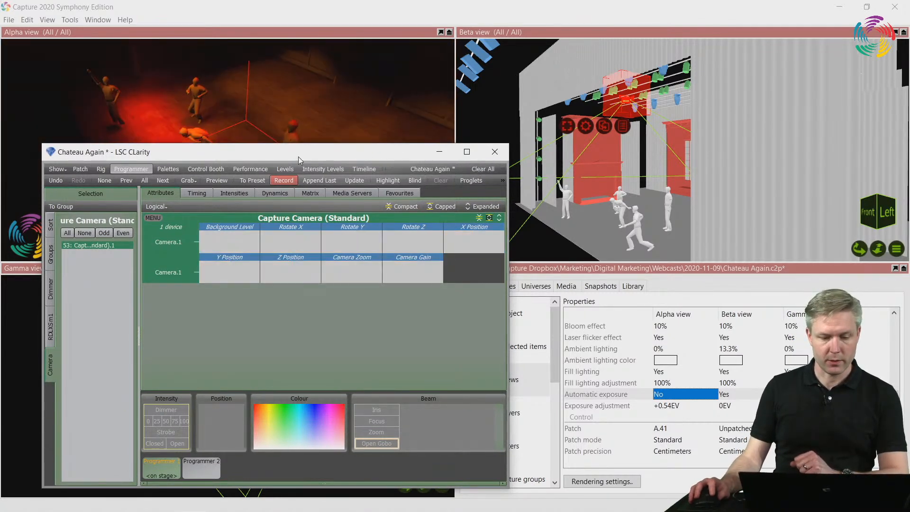
pyautogui.moveTo(298, 157); pyautogui.dragTo(293, 273)
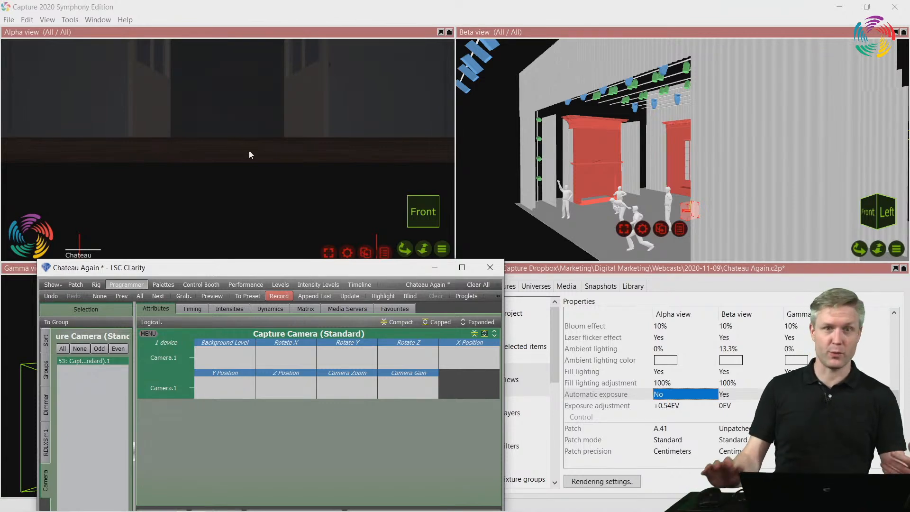
pyautogui.moveTo(253, 260); pyautogui.dragTo(244, 164)
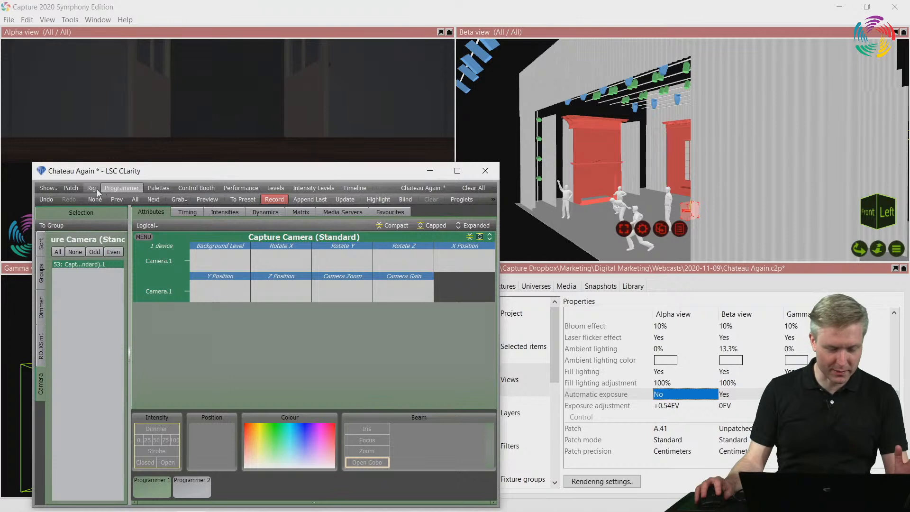
# Assign New Cuelist to a playback on Page 1 of the Control Booth and start cue 1
pyautogui.click(241, 188)
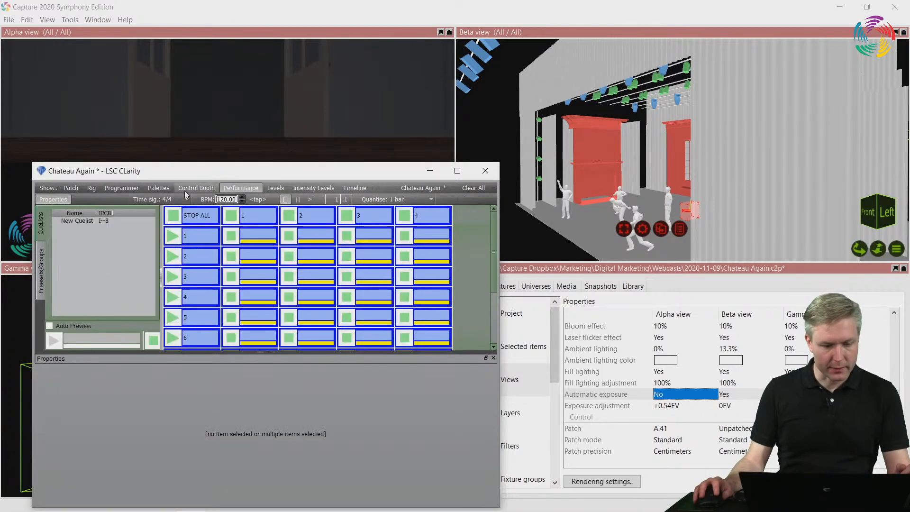
pyautogui.click(196, 188)
pyautogui.moveTo(239, 214); pyautogui.dragTo(277, 479)
pyautogui.click(277, 479)
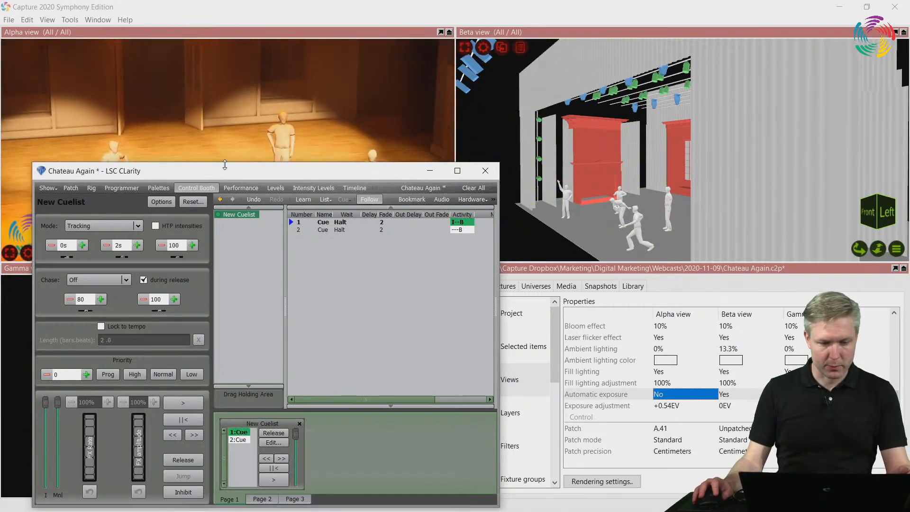
# Move the Clarity window clear of the Alpha view and play the cuelist back and forth between cues 1 and 2
pyautogui.moveTo(246, 173); pyautogui.dragTo(250, 173)
pyautogui.moveTo(313, 259); pyautogui.dragTo(716, 123)
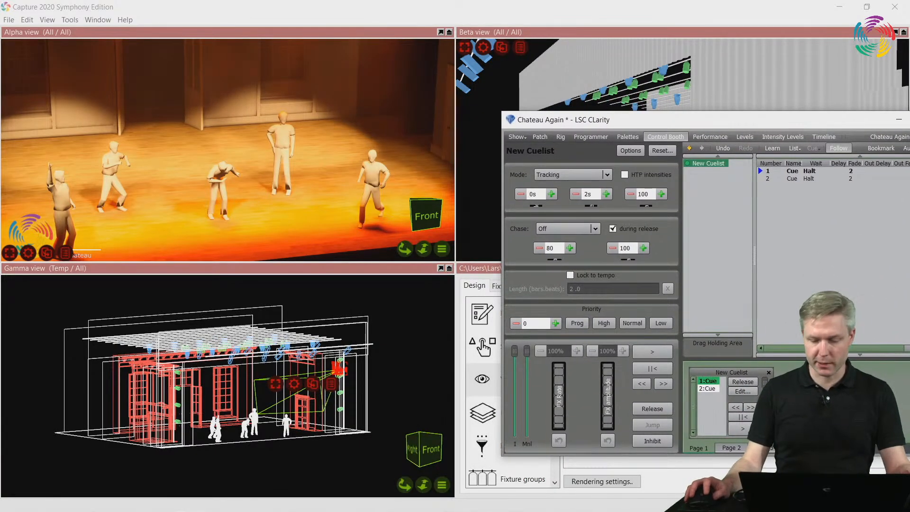
pyautogui.click(744, 429)
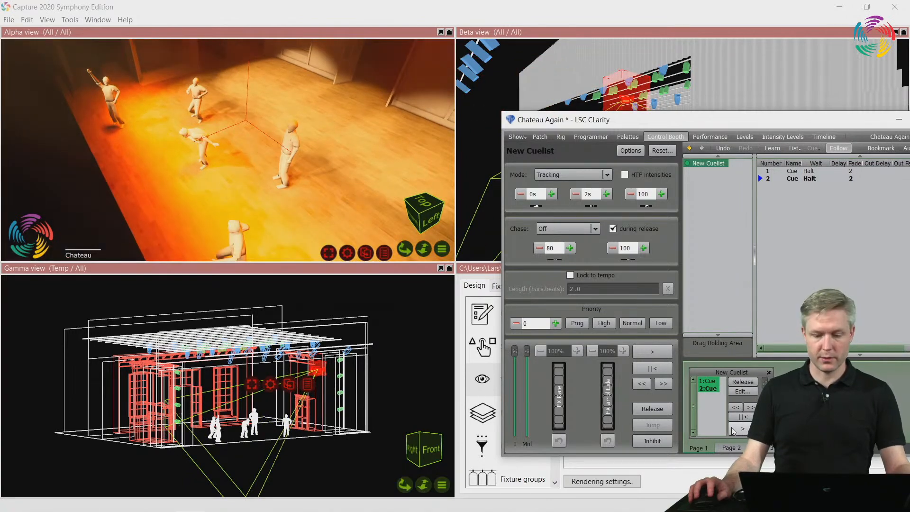
pyautogui.click(741, 430)
pyautogui.click(741, 430)
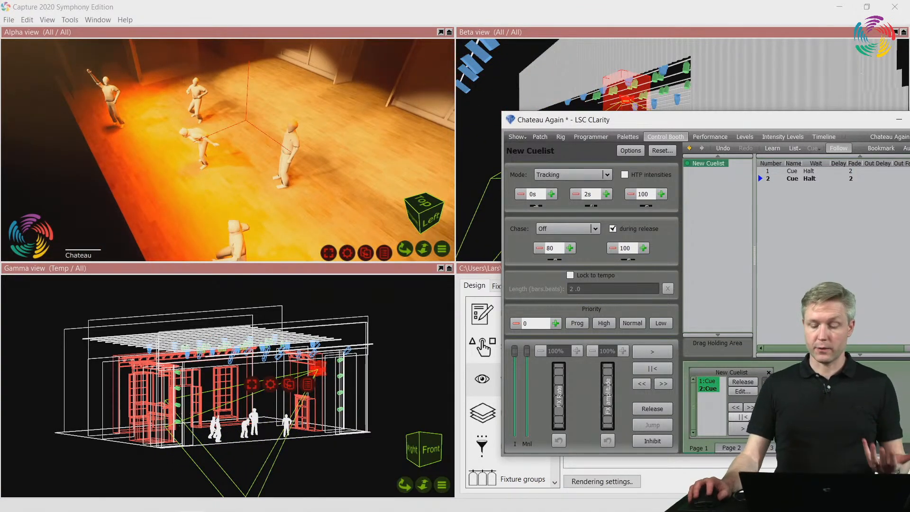
# Set the fade time of both cue 2 and cue 1 to 6
pyautogui.click(851, 180)
pyautogui.doubleClick(851, 179)
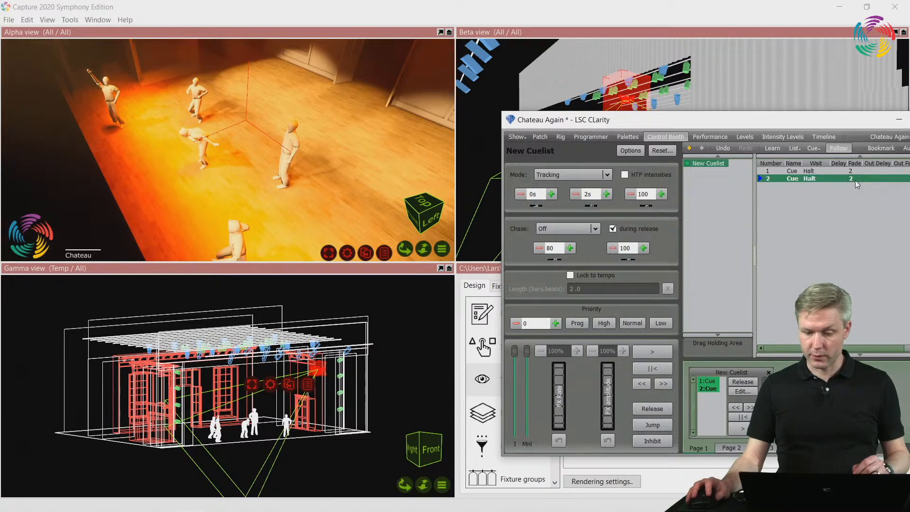
pyautogui.write('6')
pyautogui.press('Return')
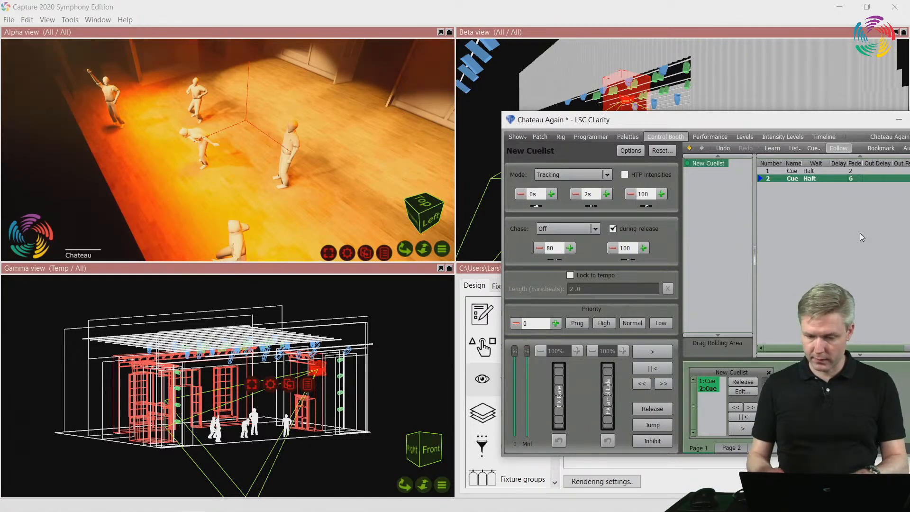
pyautogui.click(856, 173)
# Play through cues 1 and 2 to watch the slow camera moves in the Alpha view
pyautogui.click(742, 429)
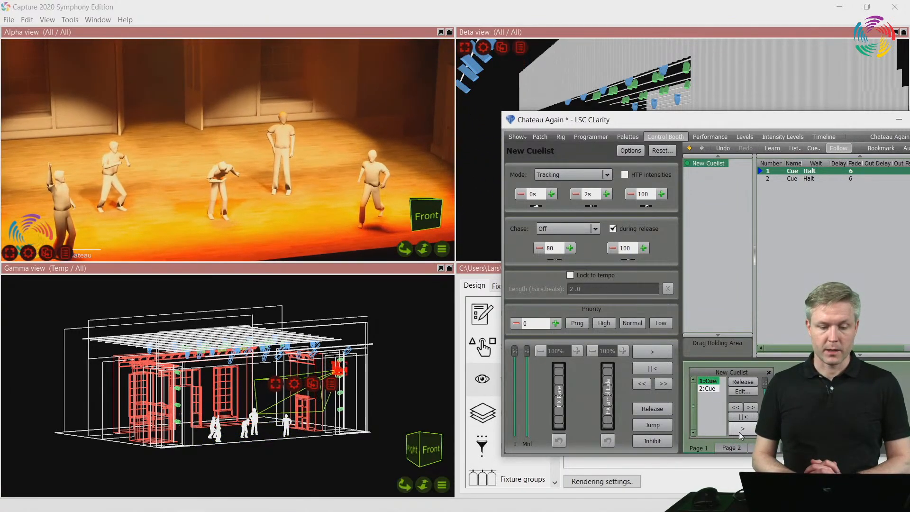
pyautogui.click(738, 431)
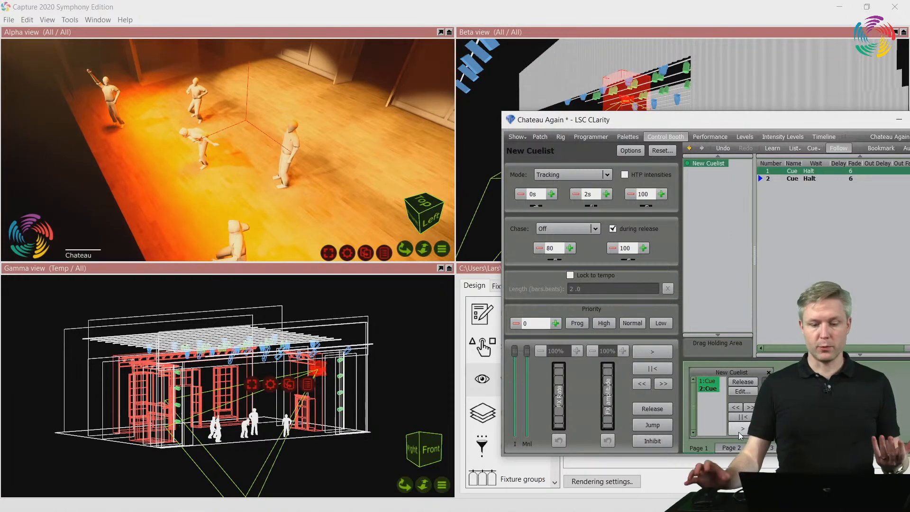
pyautogui.click(743, 429)
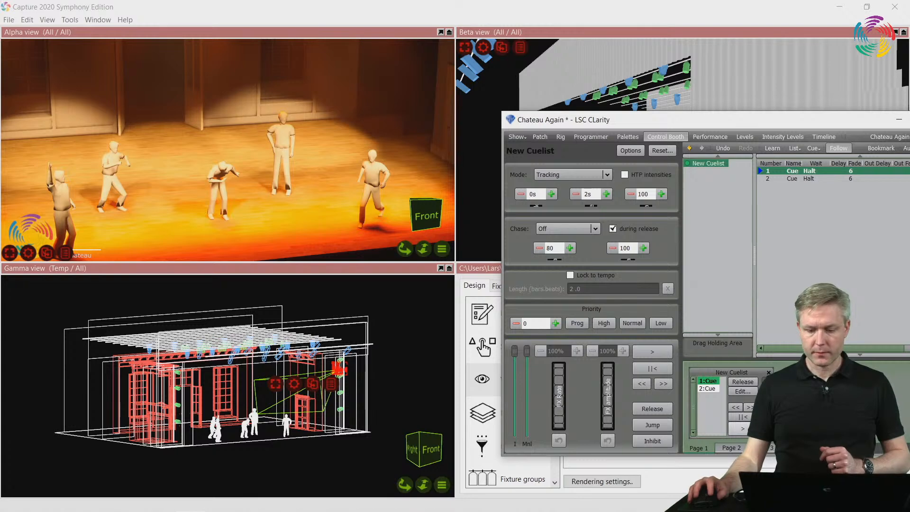
# Set the fade time of cue 1 and cue 2 to 0
pyautogui.doubleClick(852, 169)
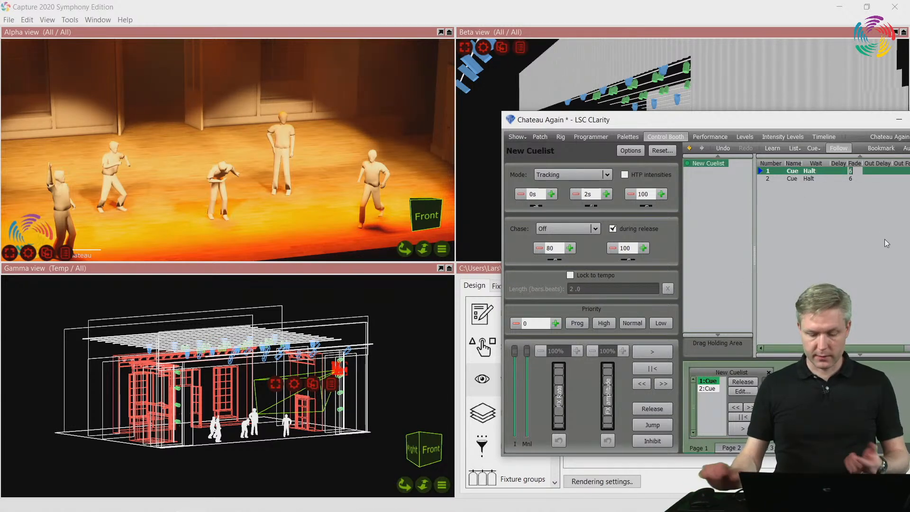
pyautogui.write('0')
pyautogui.press('Return')
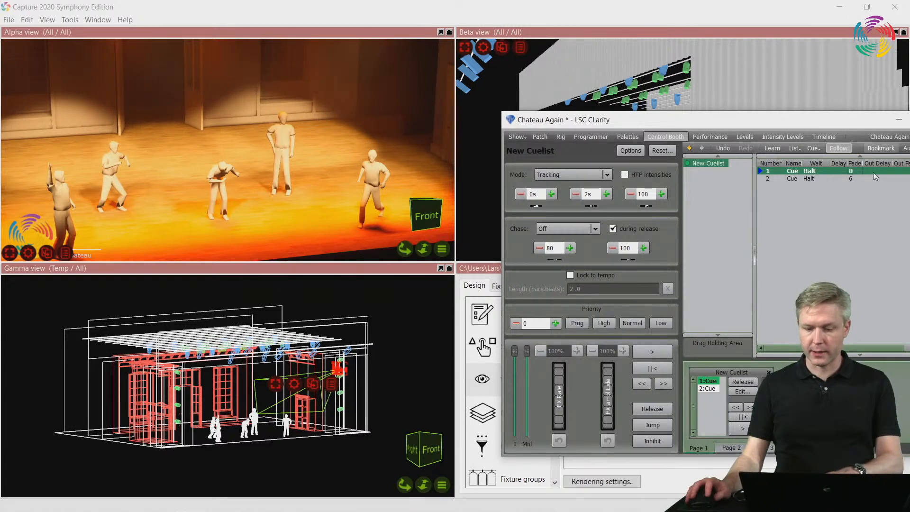
pyautogui.doubleClick(857, 178)
pyautogui.write('0')
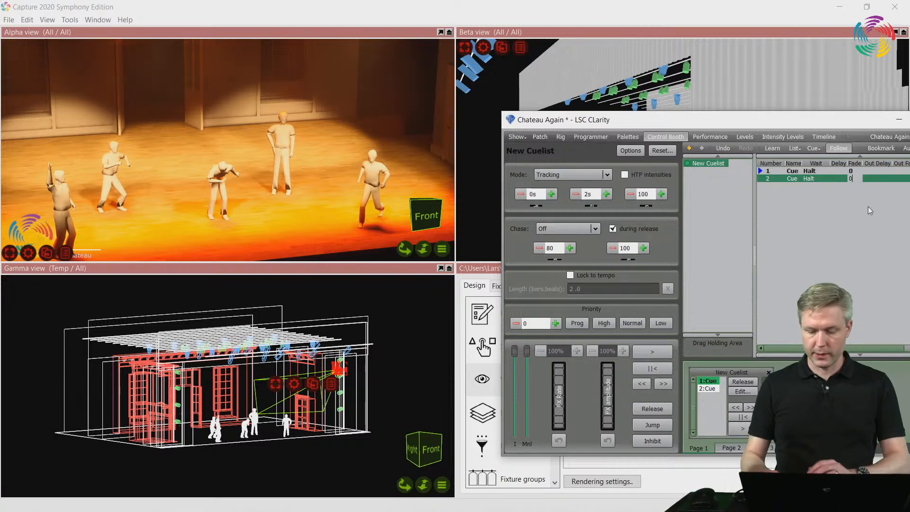
pyautogui.press('Return')
# Step repeatedly between the two cues to view the instant camera cuts in the Alpha view
pyautogui.click(751, 428)
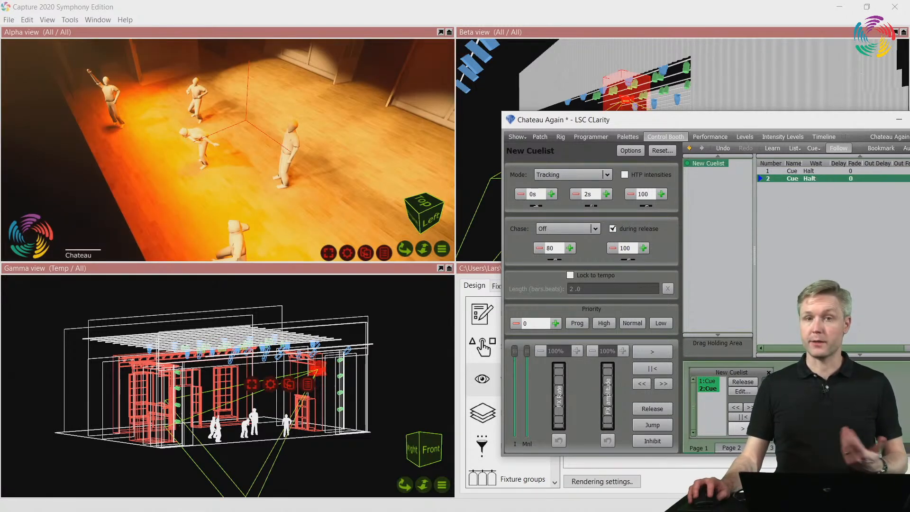
pyautogui.click(749, 429)
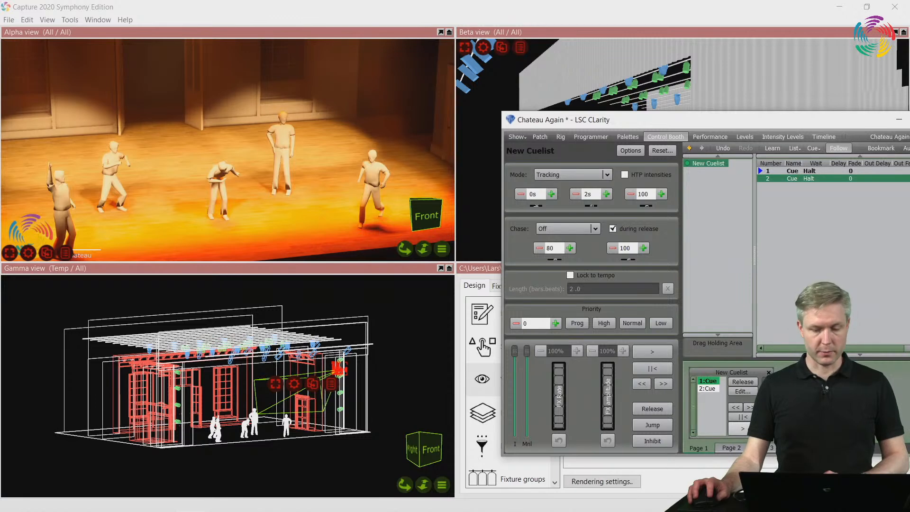
pyautogui.click(749, 426)
pyautogui.click(749, 427)
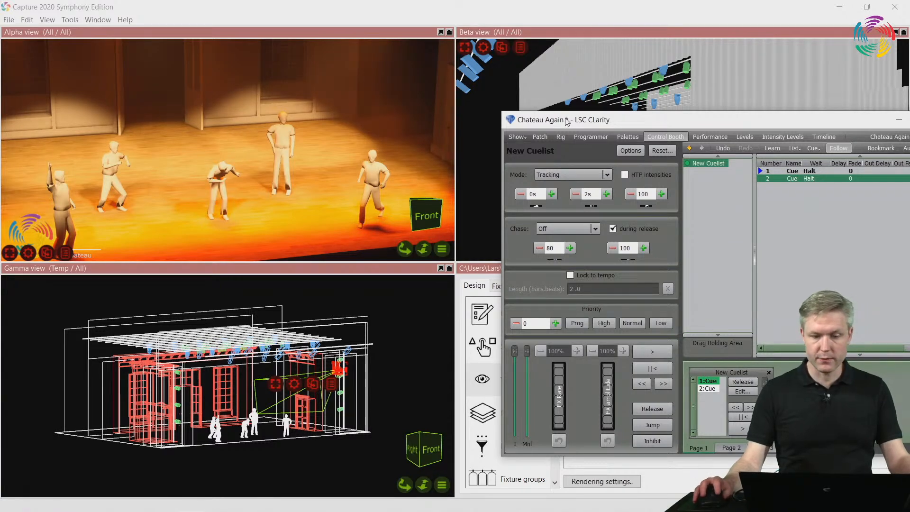
# Uncover Capture's view properties and locate the Alpha view's vertical field of view
pyautogui.moveTo(587, 121); pyautogui.dragTo(56, 161)
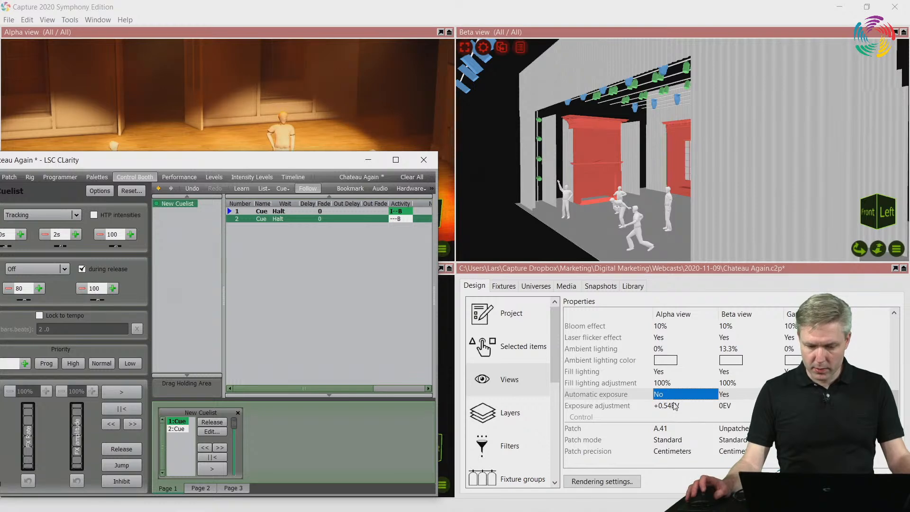
pyautogui.scroll(2, 675, 407)
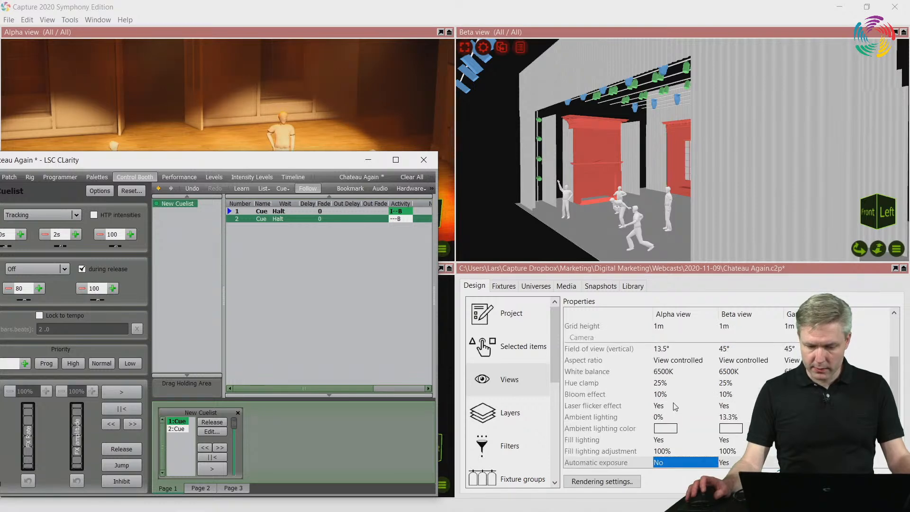
pyautogui.click(671, 350)
# In Clarity's programmer, set Camera Zoom to 100% and check the Alpha view's vertical field of view in Capture
pyautogui.hotkey('alt', 'Tab')
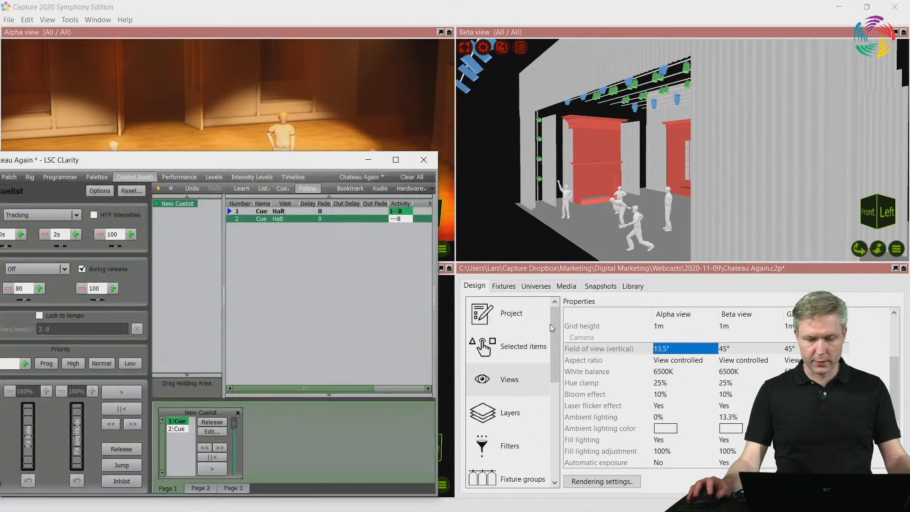
pyautogui.moveTo(141, 159); pyautogui.dragTo(151, 195)
pyautogui.click(142, 238)
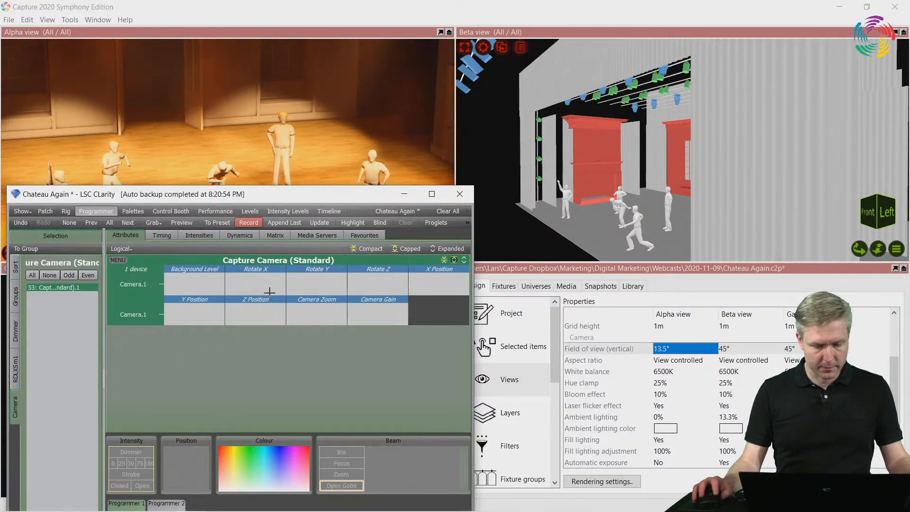
pyautogui.moveTo(318, 314); pyautogui.dragTo(396, 314)
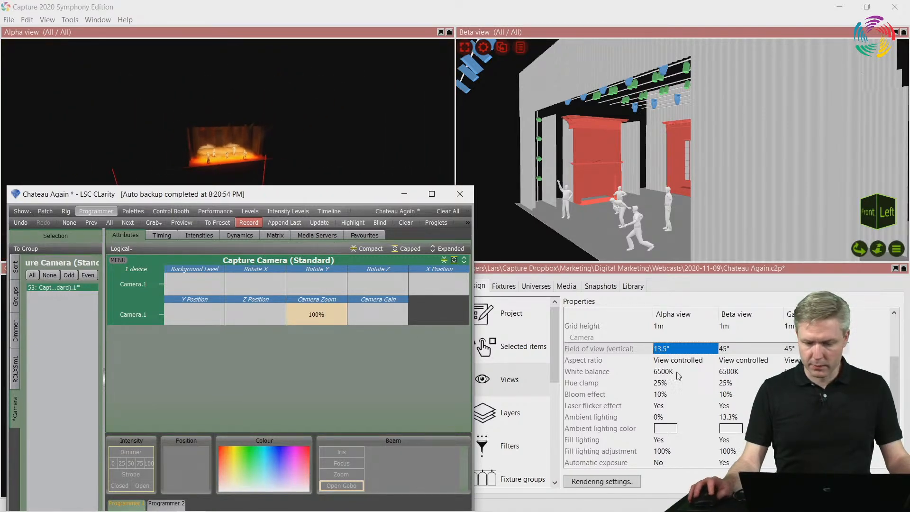
pyautogui.click(684, 360)
pyautogui.click(679, 350)
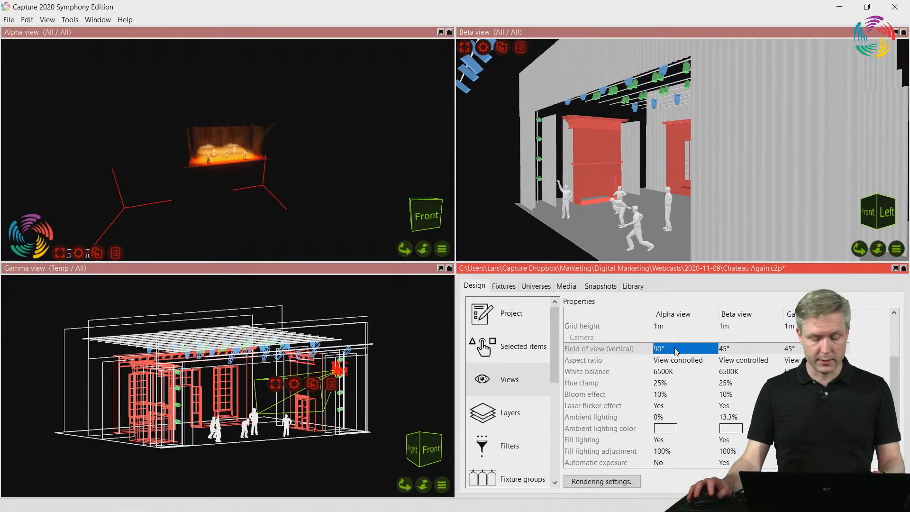
# Return to Clarity, set Camera Zoom to 0% and recheck the Alpha view's vertical field of view in Capture
pyautogui.hotkey('alt', 'Tab')
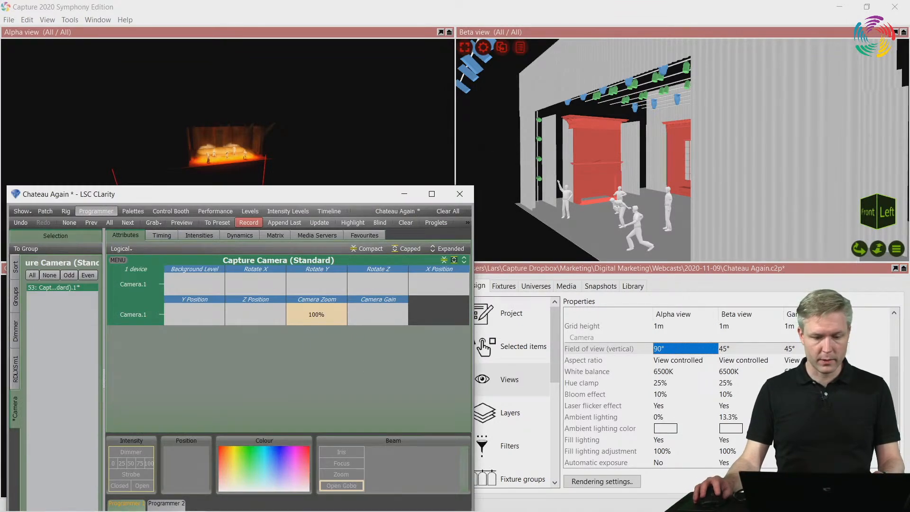
pyautogui.moveTo(319, 265); pyautogui.dragTo(319, 313)
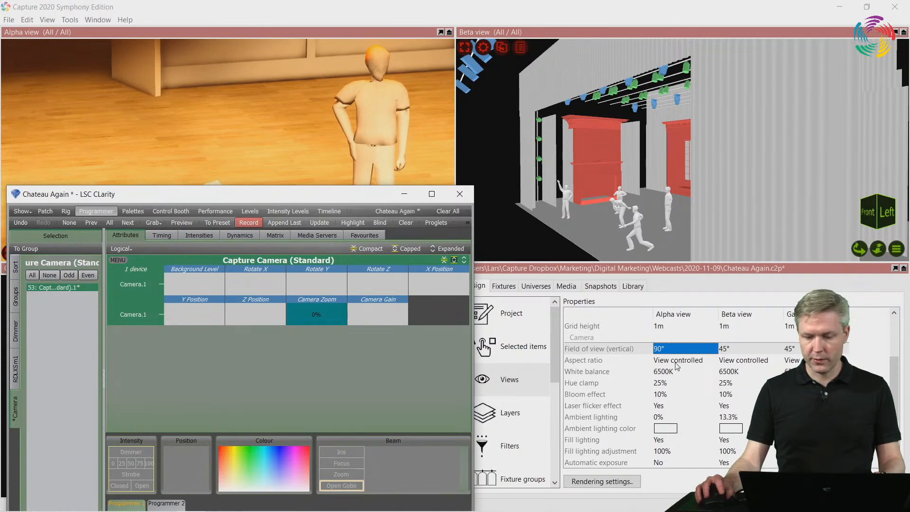
pyautogui.click(693, 360)
pyautogui.click(686, 349)
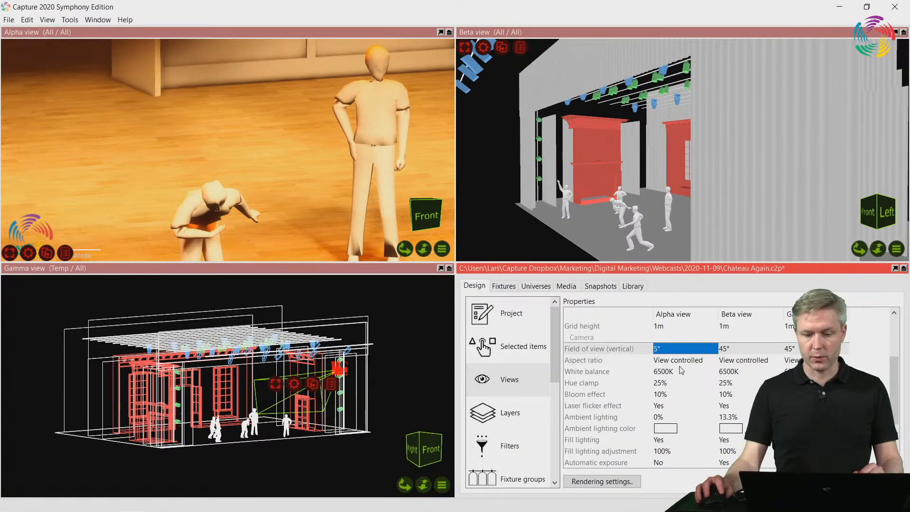
# Set Camera Zoom to 36% in Clarity, then read the Alpha view's vertical field of view in Capture
pyautogui.hotkey('alt', 'Tab')
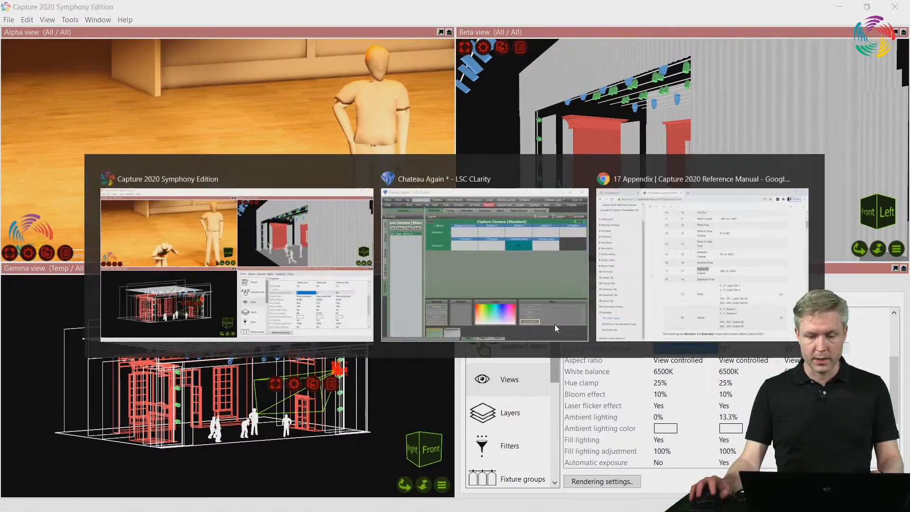
pyautogui.moveTo(304, 310); pyautogui.dragTo(303, 292)
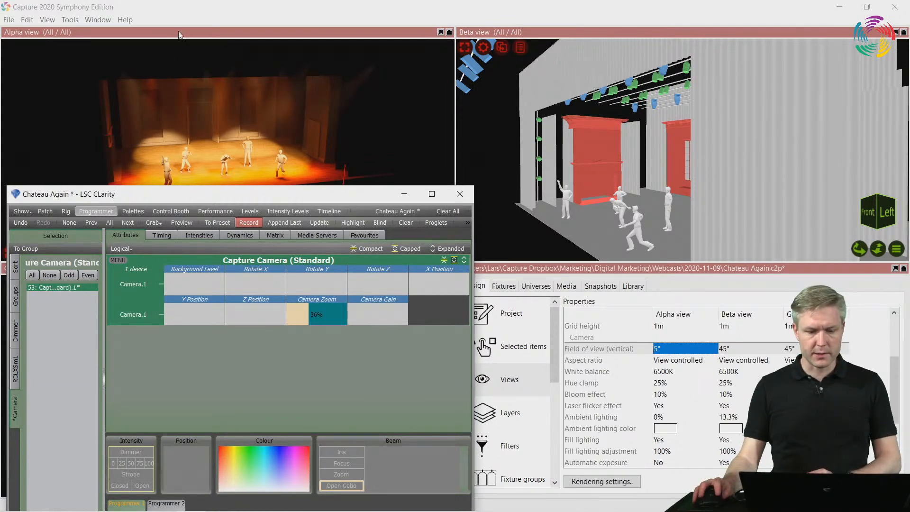
pyautogui.moveTo(253, 194); pyautogui.dragTo(251, 221)
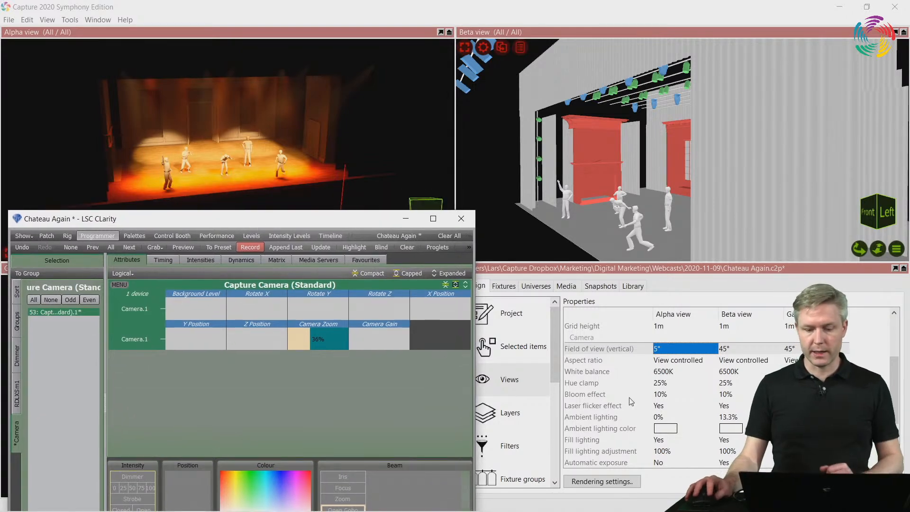
pyautogui.click(676, 360)
pyautogui.click(678, 351)
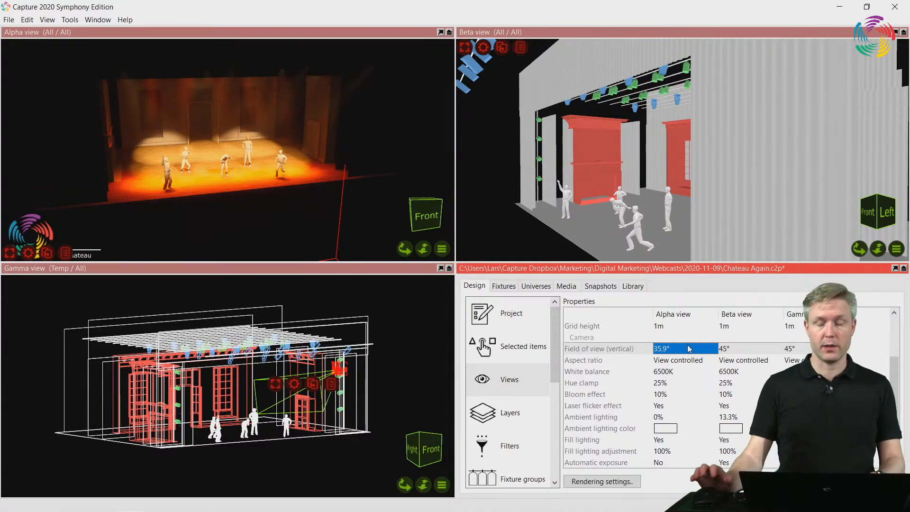
# Return to Clarity, set Camera Zoom to 26% and move the window clear of the Alpha view
pyautogui.hotkey('alt', 'Tab')
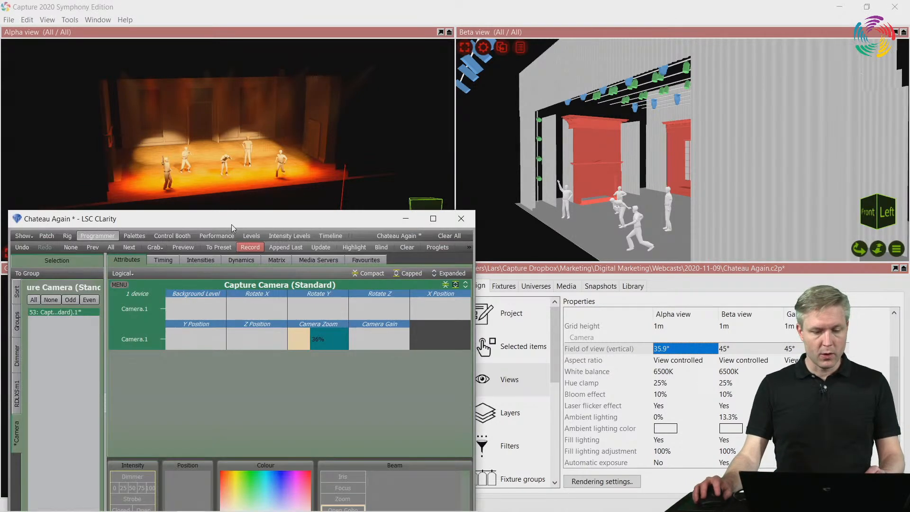
pyautogui.moveTo(232, 224); pyautogui.dragTo(235, 176)
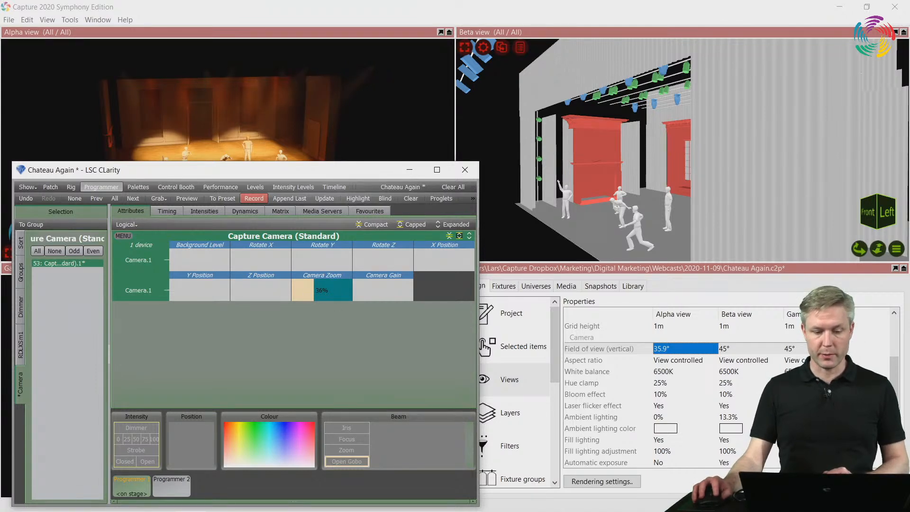
pyautogui.moveTo(314, 290)
pyautogui.mouseDown()
pyautogui.moveTo(352, 290)
pyautogui.moveTo(295, 290)
pyautogui.moveTo(322, 294)
pyautogui.mouseUp()
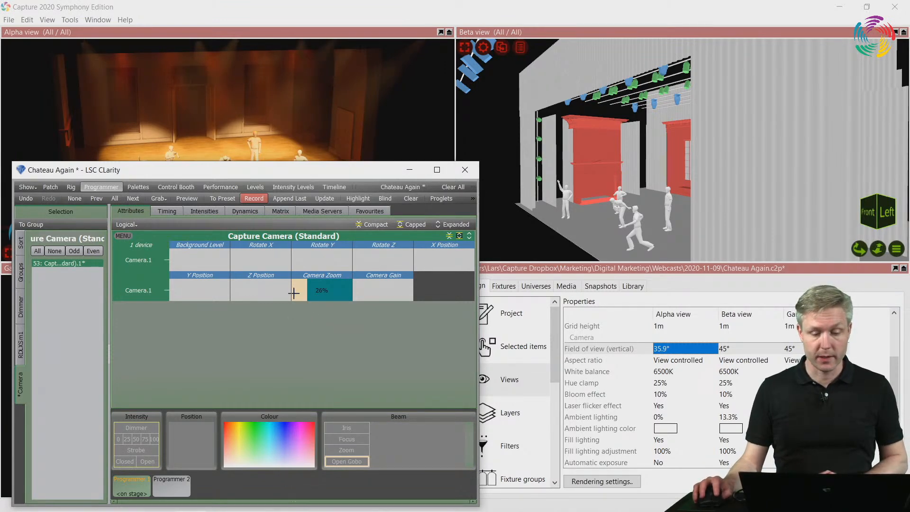
pyautogui.moveTo(311, 175); pyautogui.dragTo(348, 313)
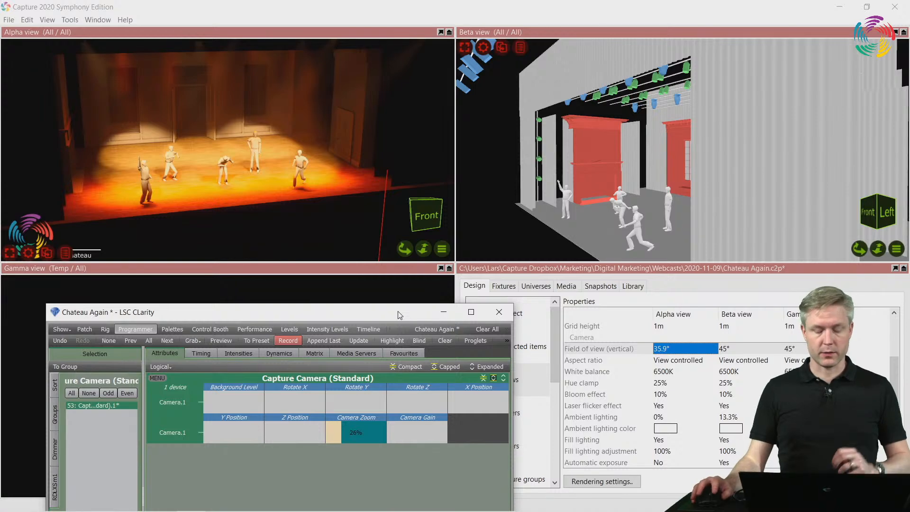
pyautogui.moveTo(394, 315); pyautogui.dragTo(367, 302)
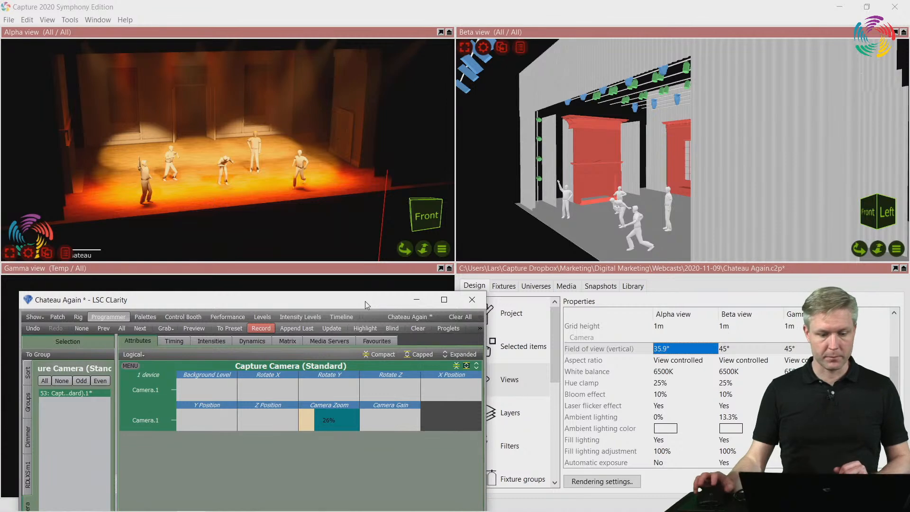
# Clear all programmer values in Clarity and bring up the camera cuelist in the Control Booth beside the Alpha view
pyautogui.click(459, 318)
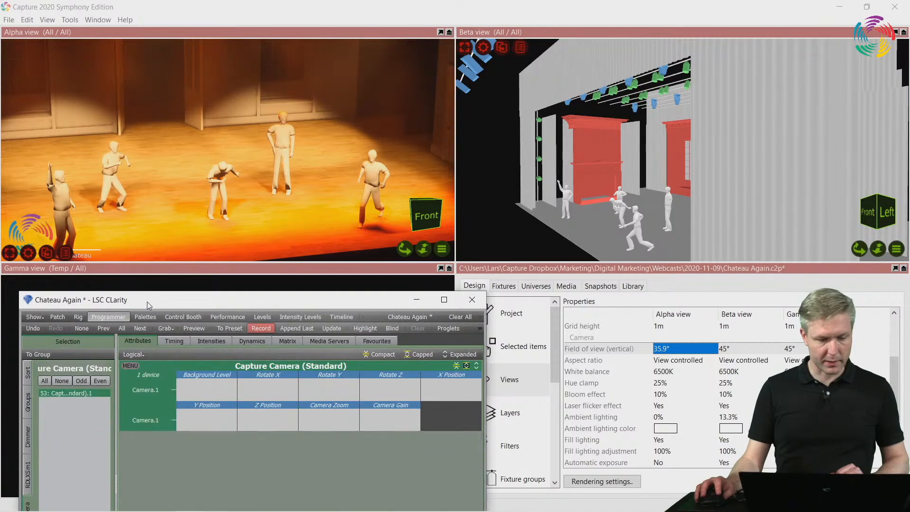
pyautogui.moveTo(147, 302); pyautogui.dragTo(165, 205)
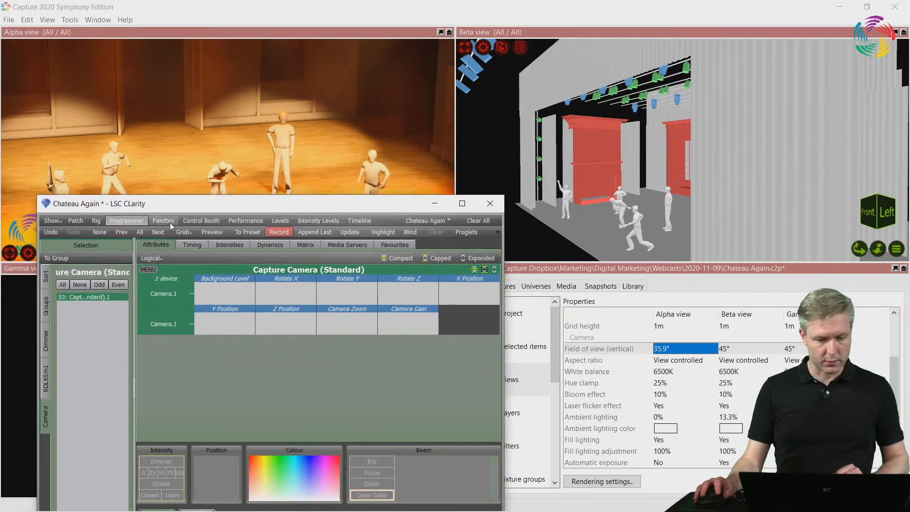
pyautogui.click(246, 221)
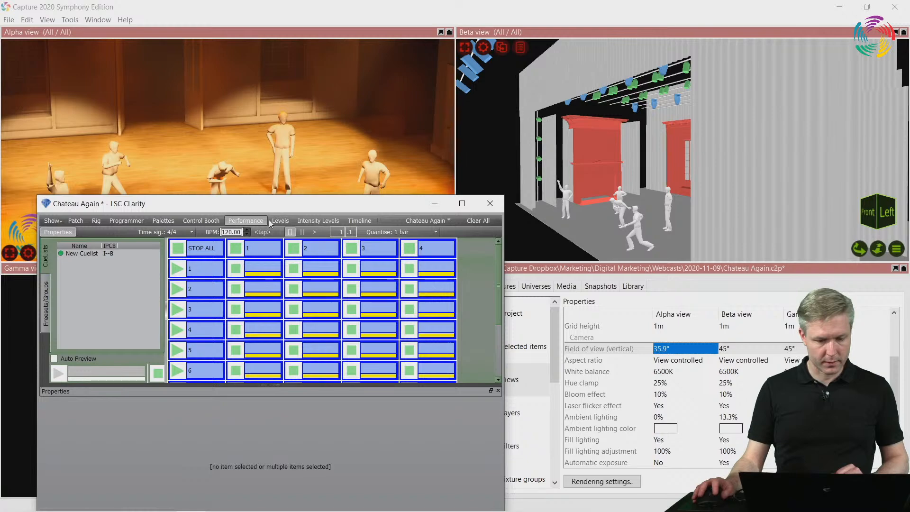
pyautogui.click(201, 221)
pyautogui.moveTo(218, 205); pyautogui.dragTo(685, 88)
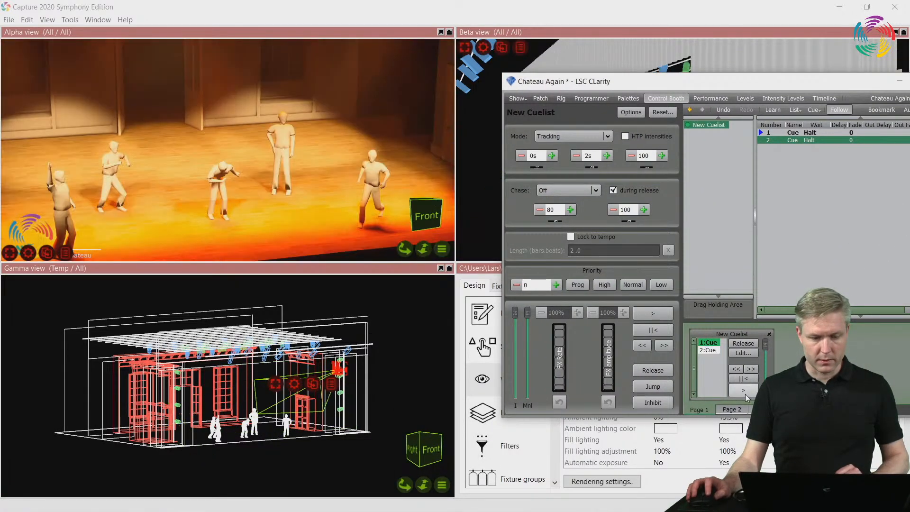
# Run the cuelist through cue 2 back to cue 1, then store the Alpha view's camera as Position 1 in Capture
pyautogui.click(745, 390)
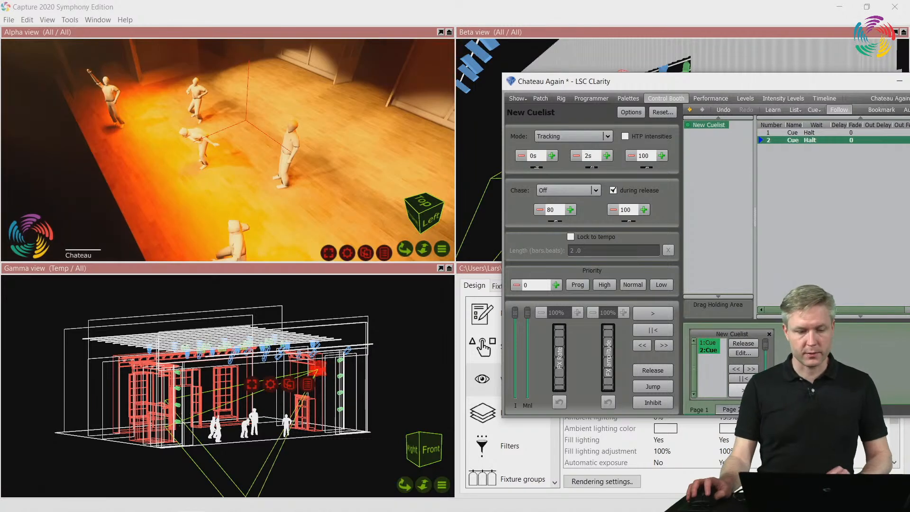
pyautogui.click(745, 391)
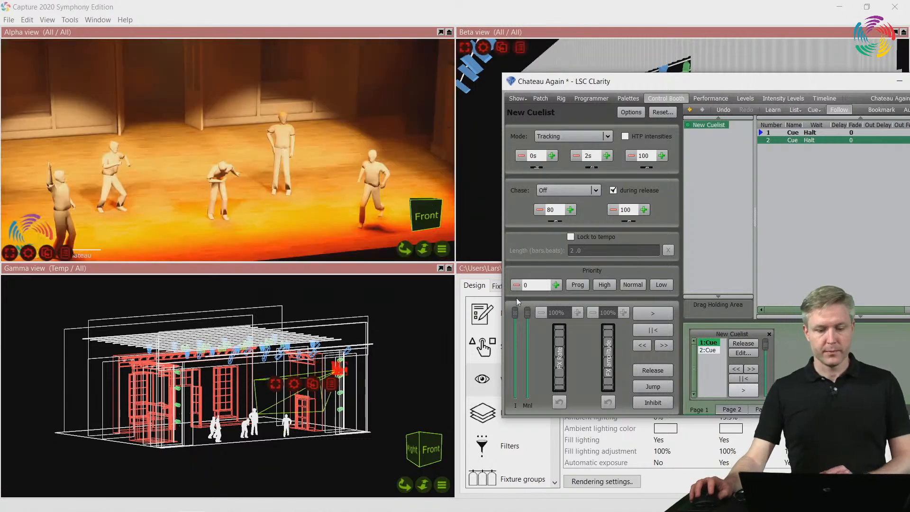
pyautogui.click(442, 249)
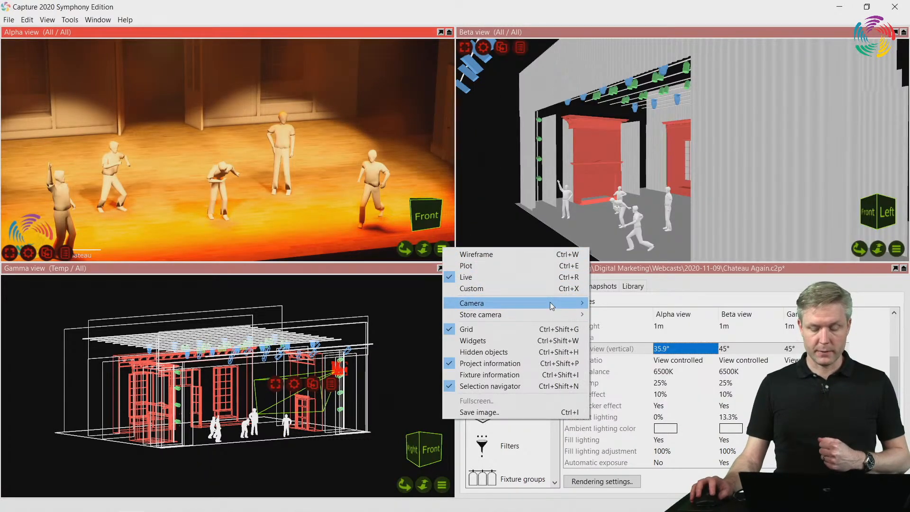
pyautogui.moveTo(550, 302)
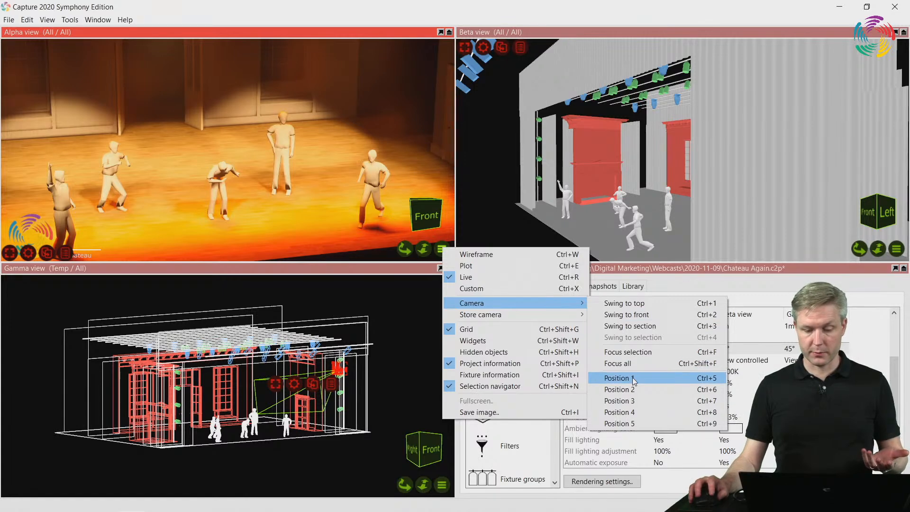
pyautogui.moveTo(522, 315)
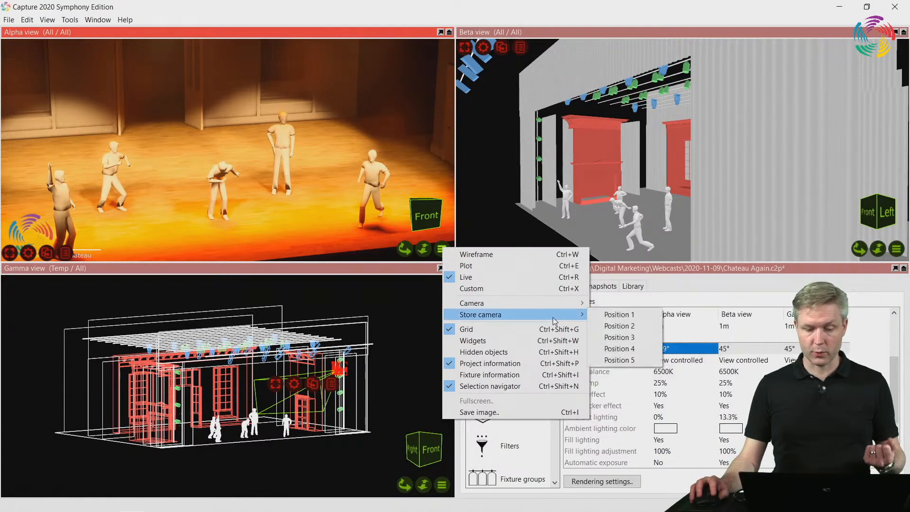
pyautogui.click(631, 316)
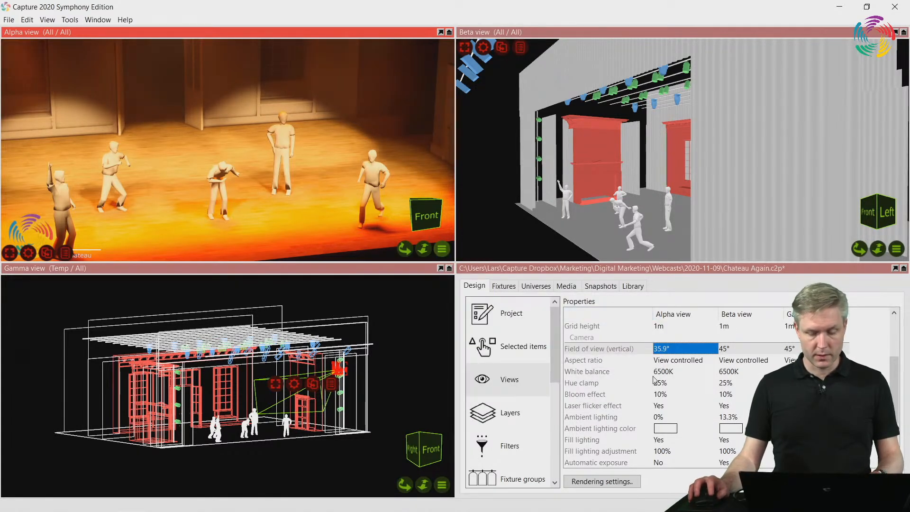
# Advance Clarity's cuelist to cue 2, then store the Alpha view's camera as Position 2 in Capture
pyautogui.hotkey('alt', 'Tab')
pyautogui.click(745, 391)
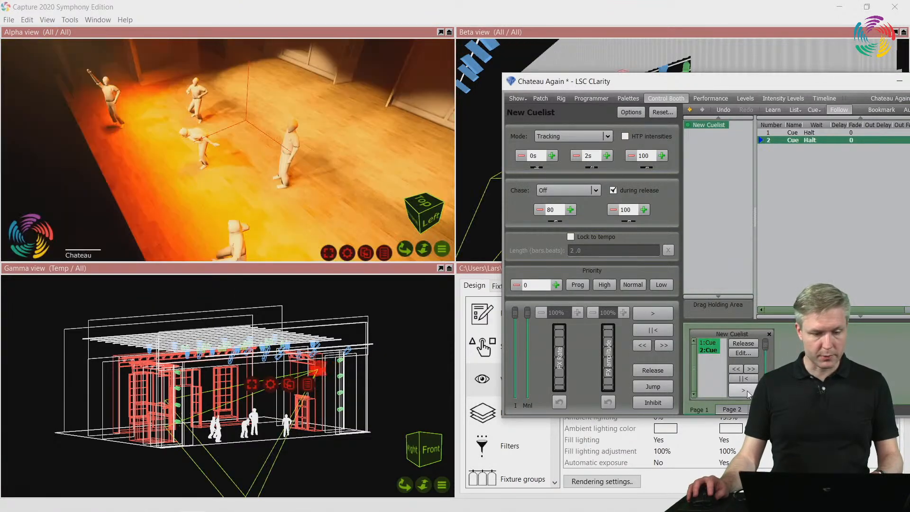
pyautogui.hotkey('alt', 'Tab')
pyautogui.click(442, 248)
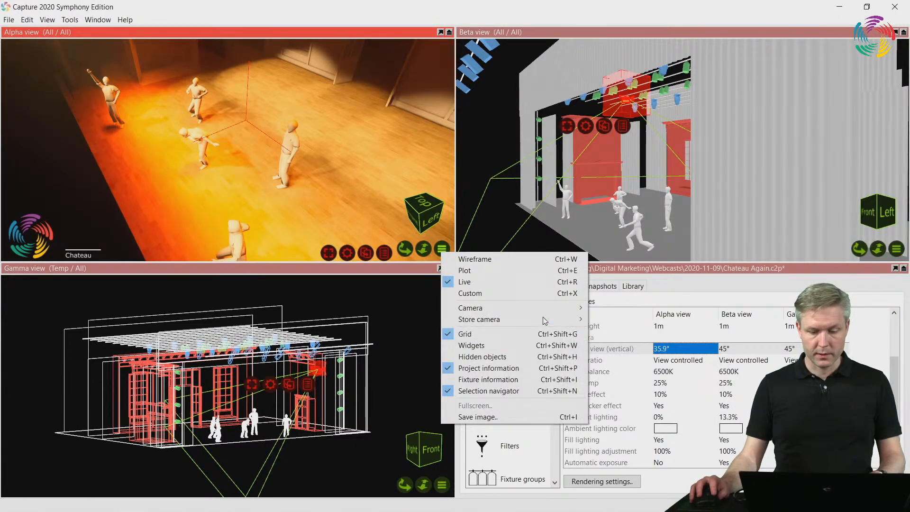
pyautogui.moveTo(542, 317)
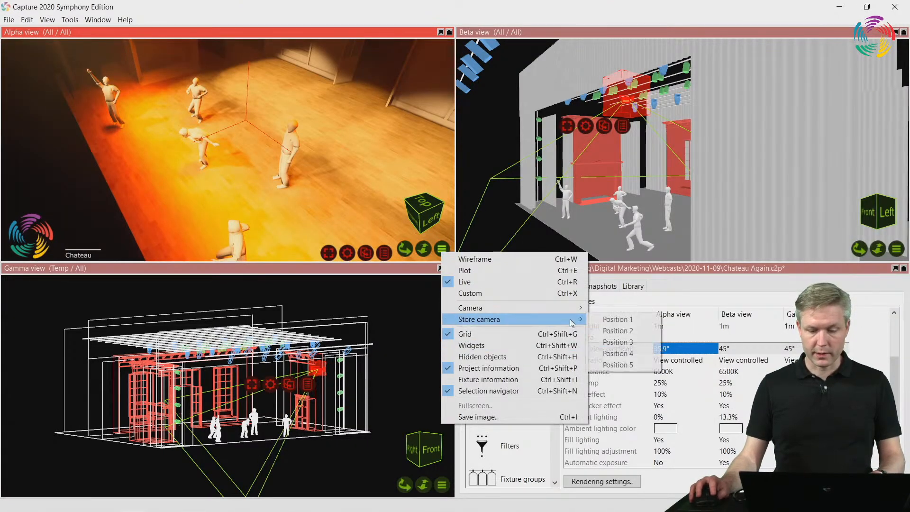
pyautogui.click(628, 331)
# Switch the Alpha view between its stored camera Position 1 and Position 2, ending on Position 1
pyautogui.click(442, 249)
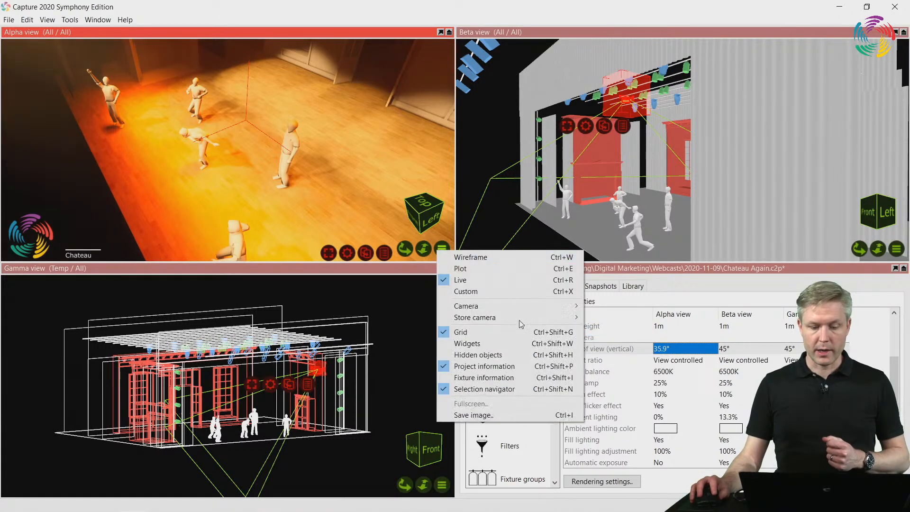
pyautogui.moveTo(537, 308)
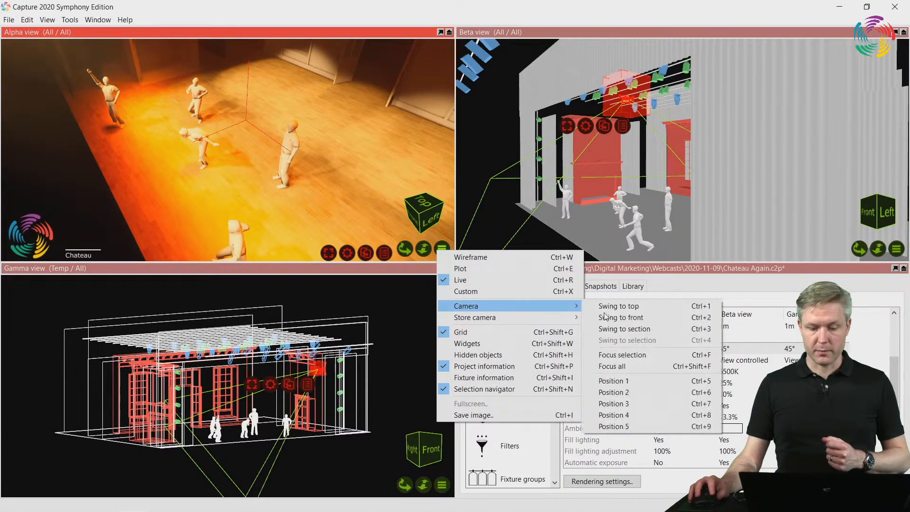
pyautogui.click(650, 380)
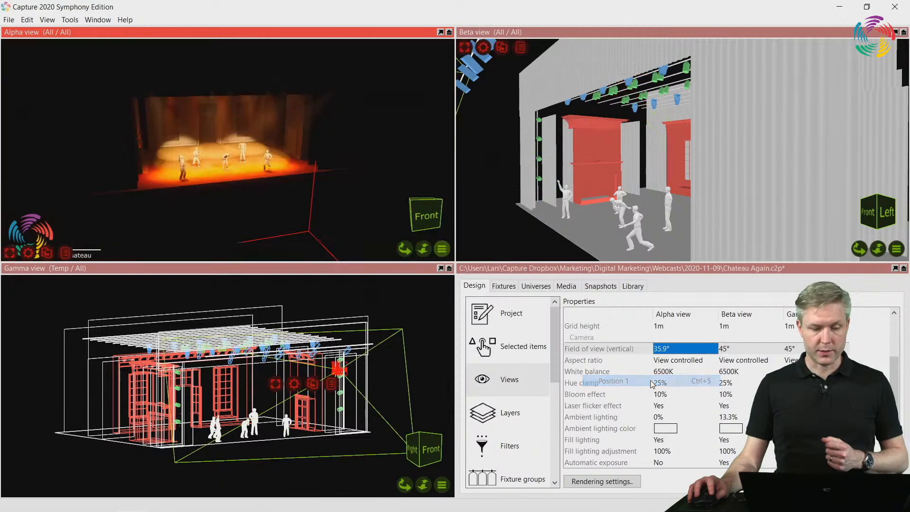
pyautogui.click(442, 249)
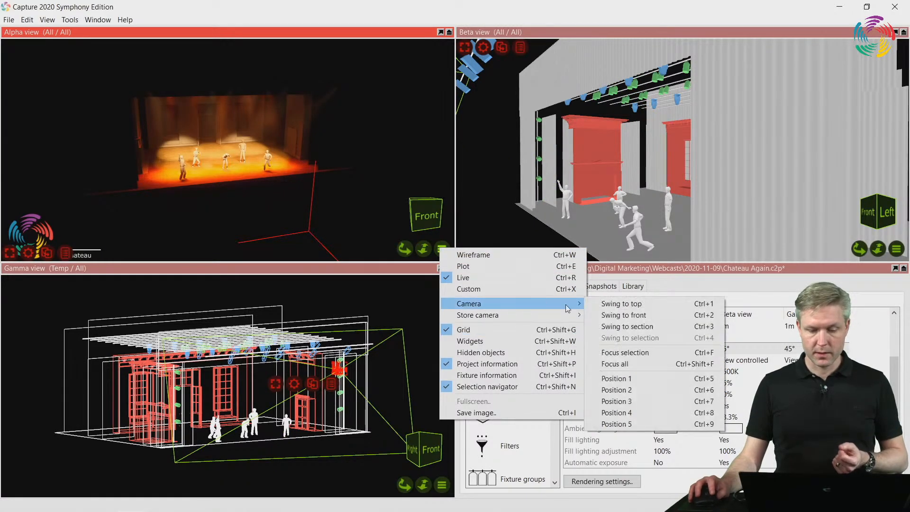
pyautogui.click(672, 389)
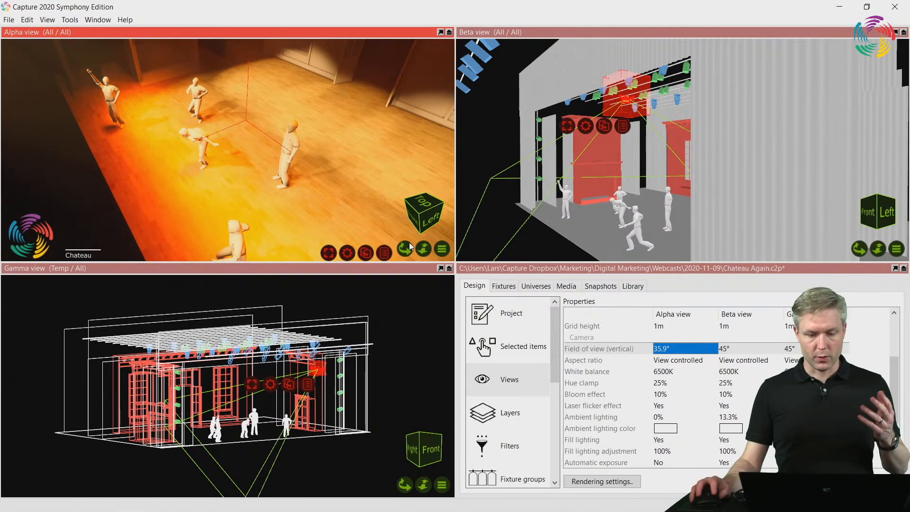
pyautogui.click(442, 249)
pyautogui.moveTo(545, 305)
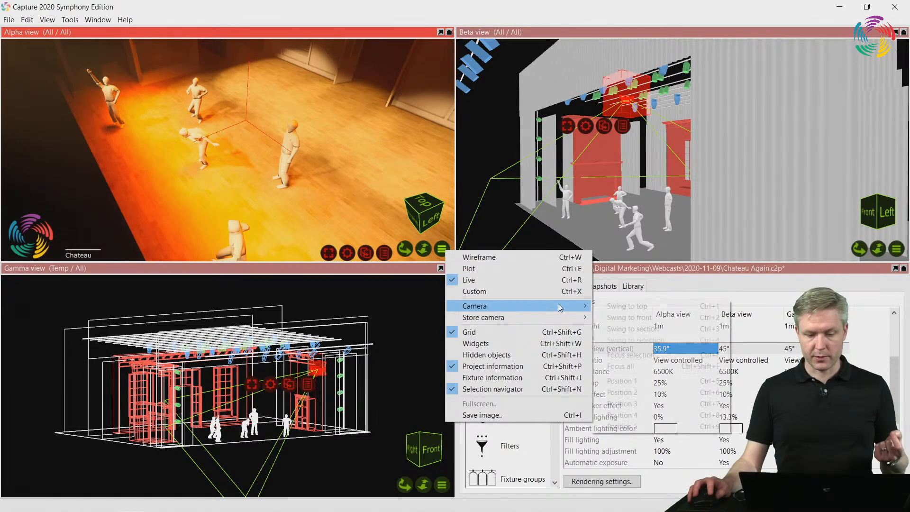
pyautogui.click(651, 382)
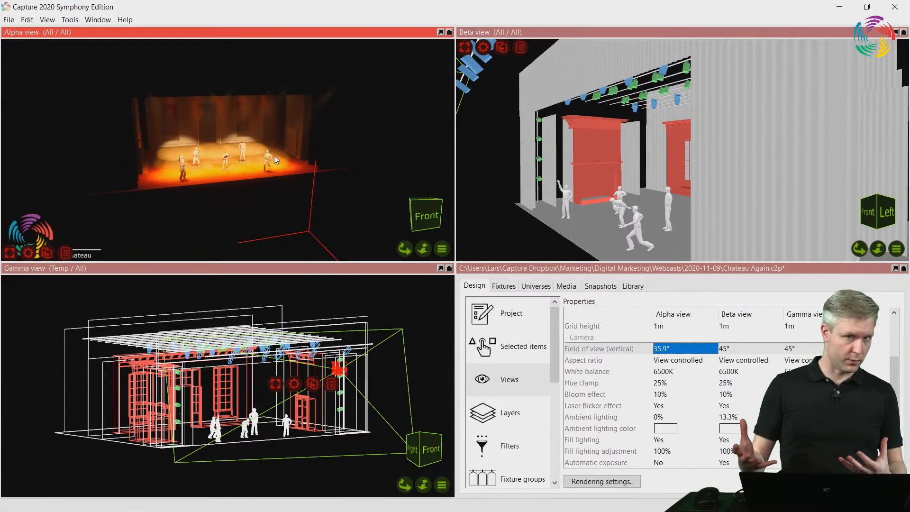
pyautogui.click(442, 249)
pyautogui.moveTo(520, 308)
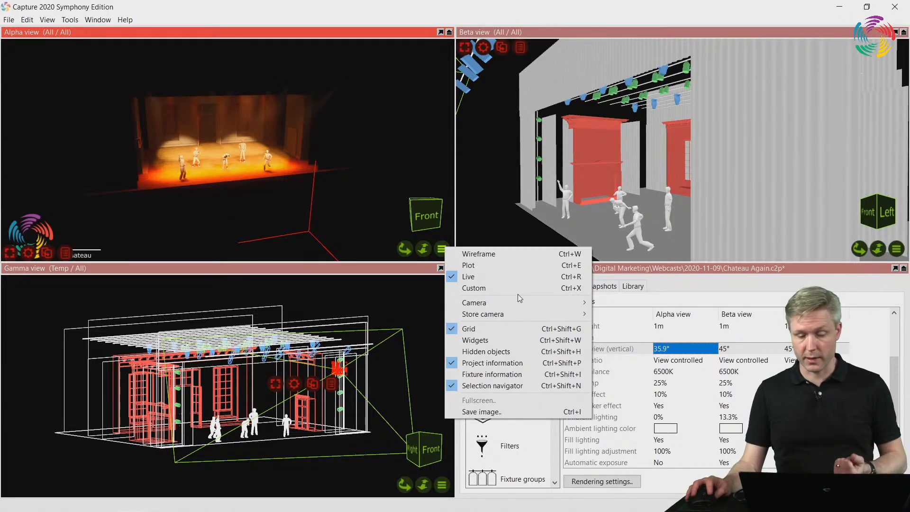
pyautogui.click(364, 265)
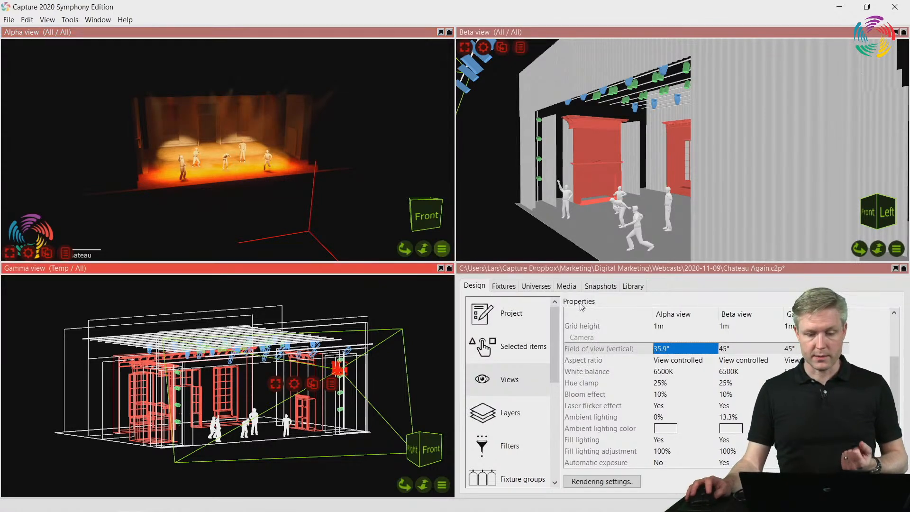
# Play cue 1 from Clarity and record it in Capture's project snapshots as a still named "Position 1"
pyautogui.click(601, 286)
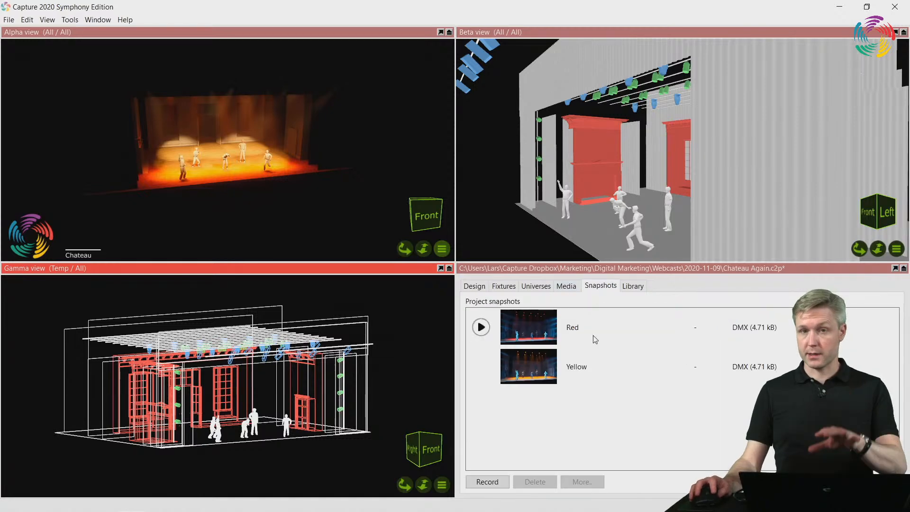
pyautogui.hotkey('alt', 'Tab')
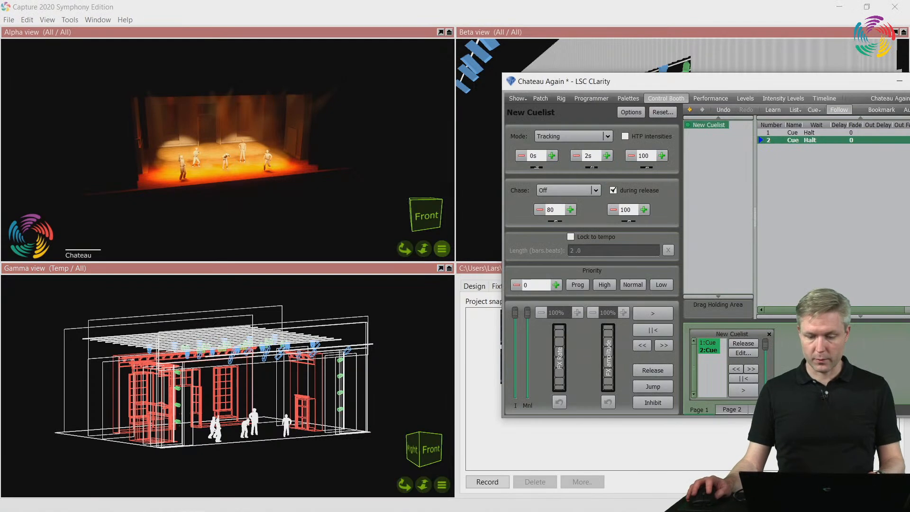
pyautogui.click(742, 390)
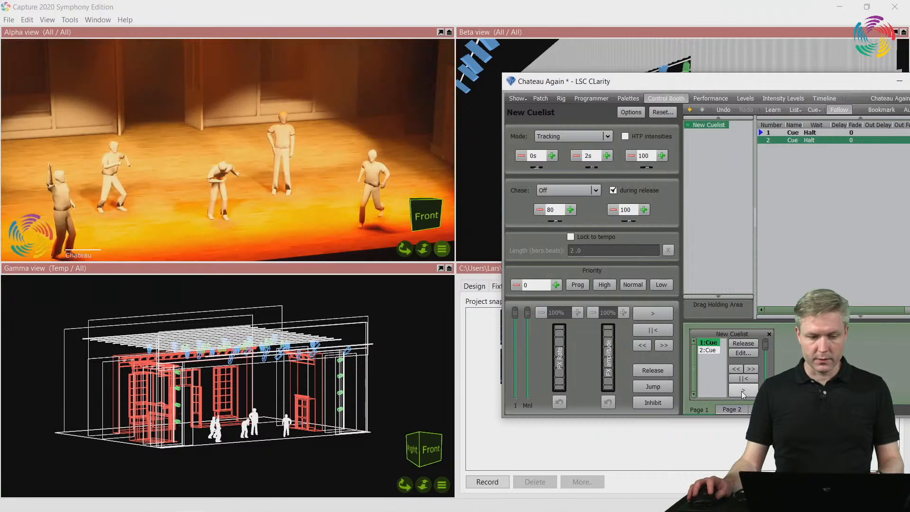
pyautogui.hotkey('alt', 'Tab')
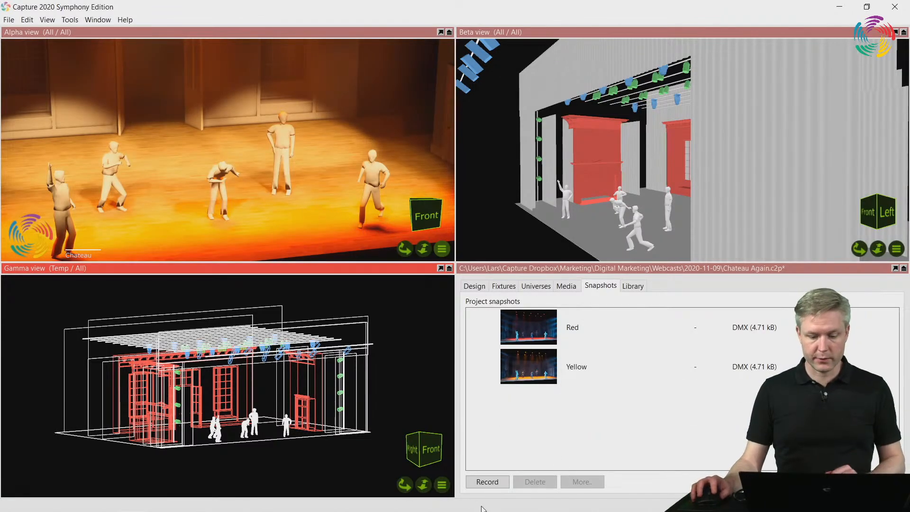
pyautogui.click(488, 482)
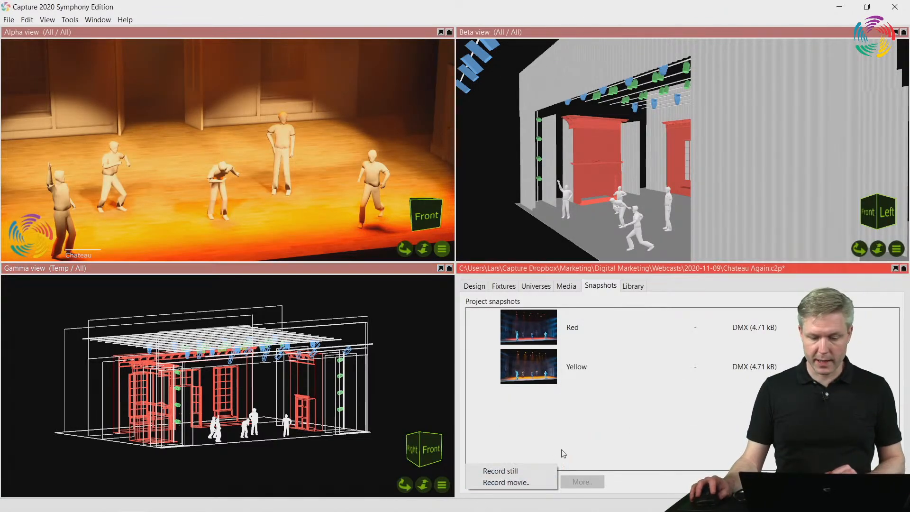
pyautogui.click(534, 472)
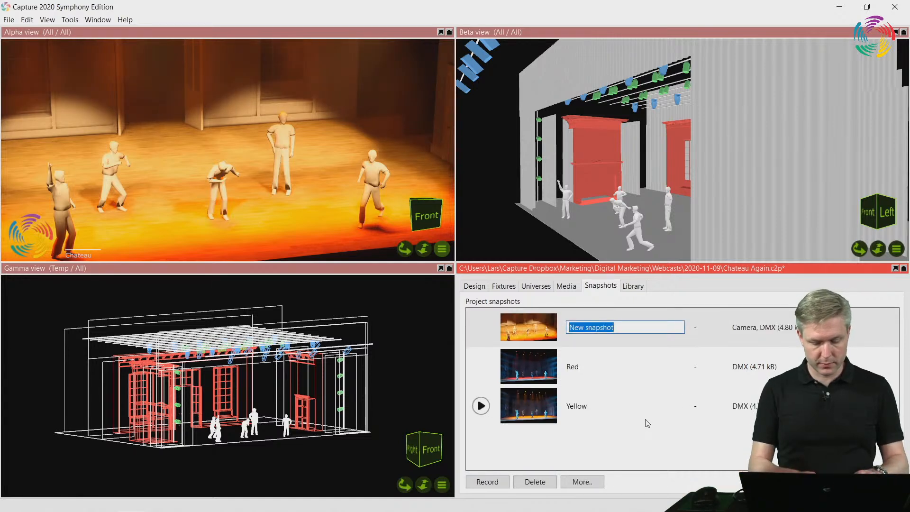
pyautogui.write('Position 1')
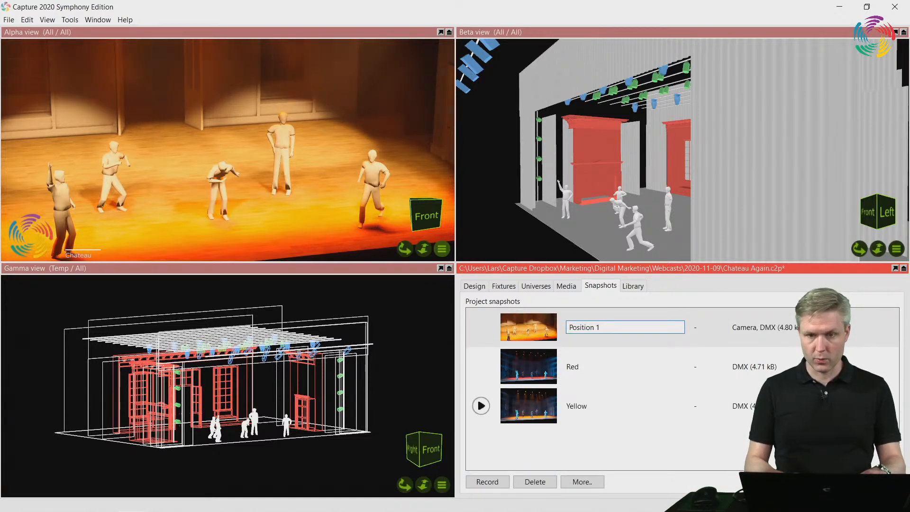
pyautogui.press('Return')
# Advance Clarity's cuelist to cue 2, then record it in Capture's project snapshots as a still named "Position 2"
pyautogui.hotkey('alt', 'Tab')
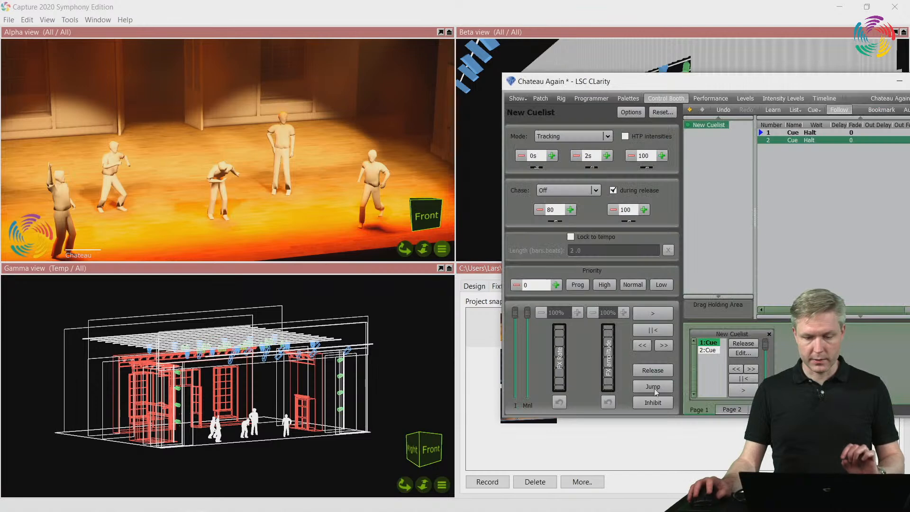
pyautogui.click(743, 392)
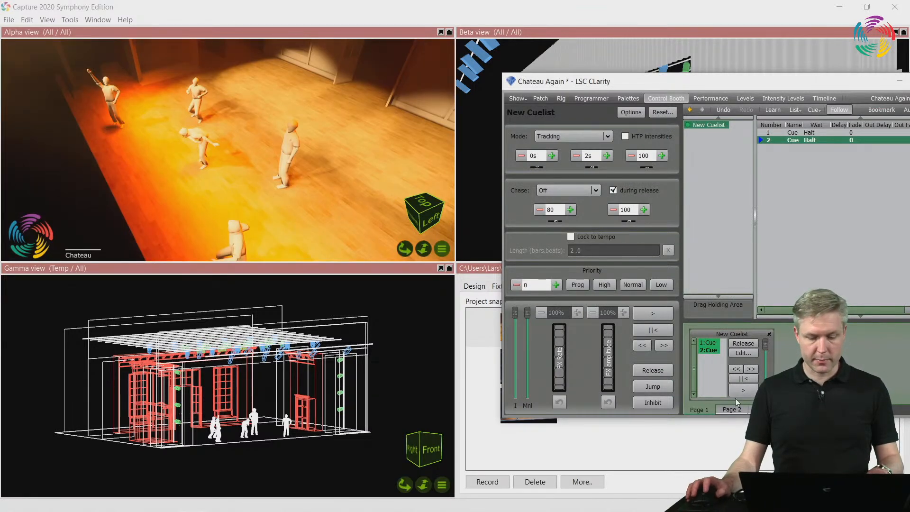
pyautogui.hotkey('alt', 'Tab')
pyautogui.click(486, 482)
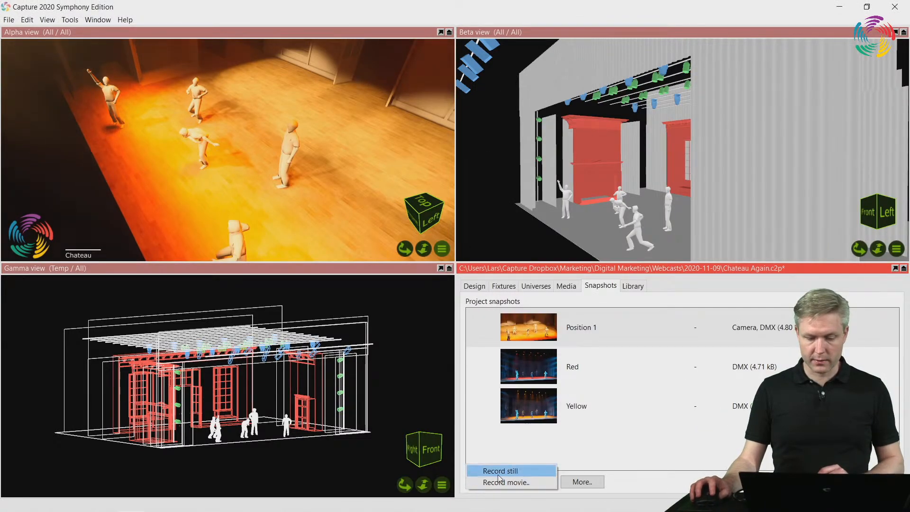
pyautogui.click(500, 471)
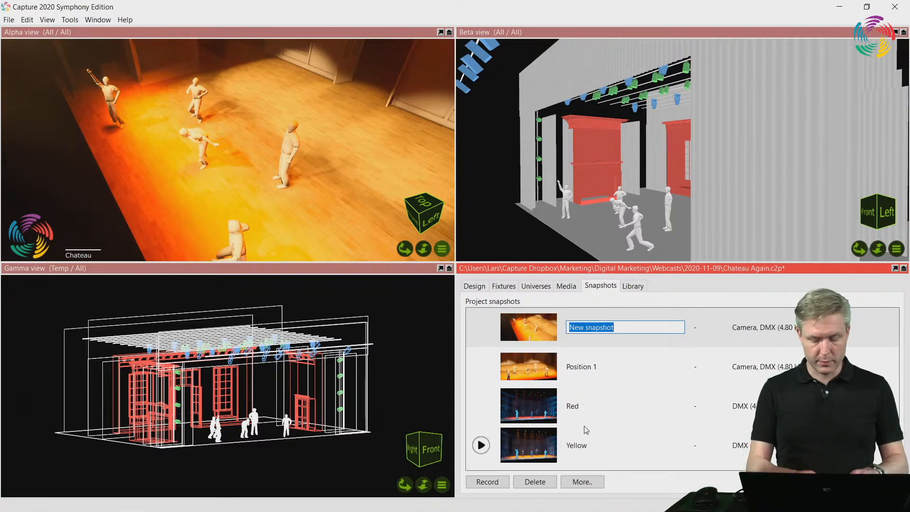
pyautogui.write('Position 2')
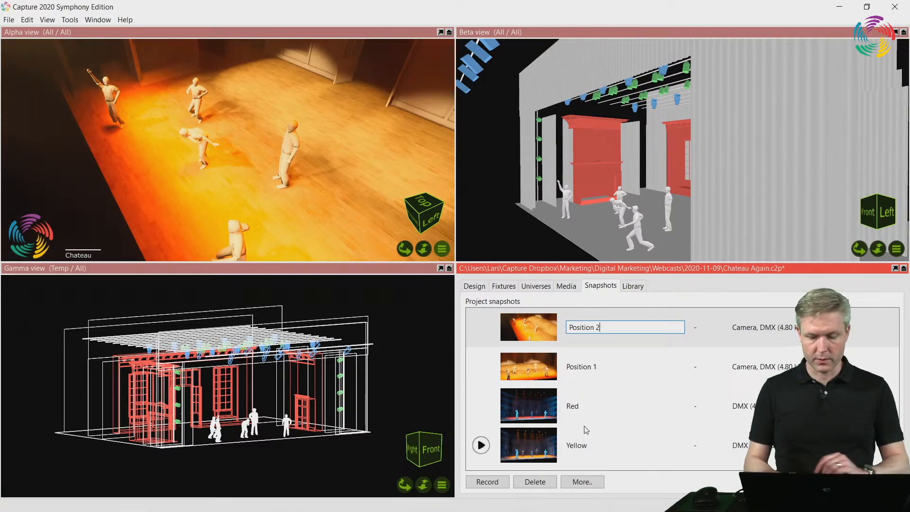
pyautogui.press('Return')
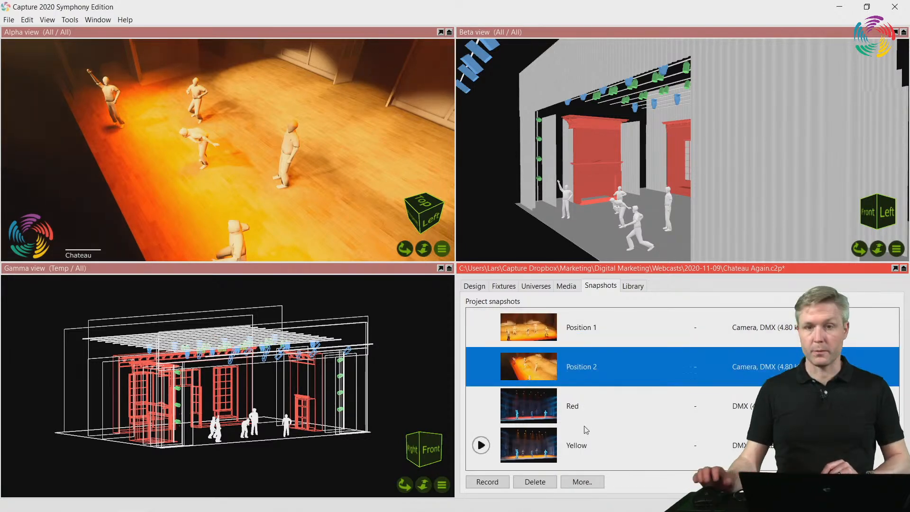
# Play the "Position 1" and "Position 2" snapshots alternately, ending with "Position 2" playing
pyautogui.click(481, 328)
pyautogui.click(481, 366)
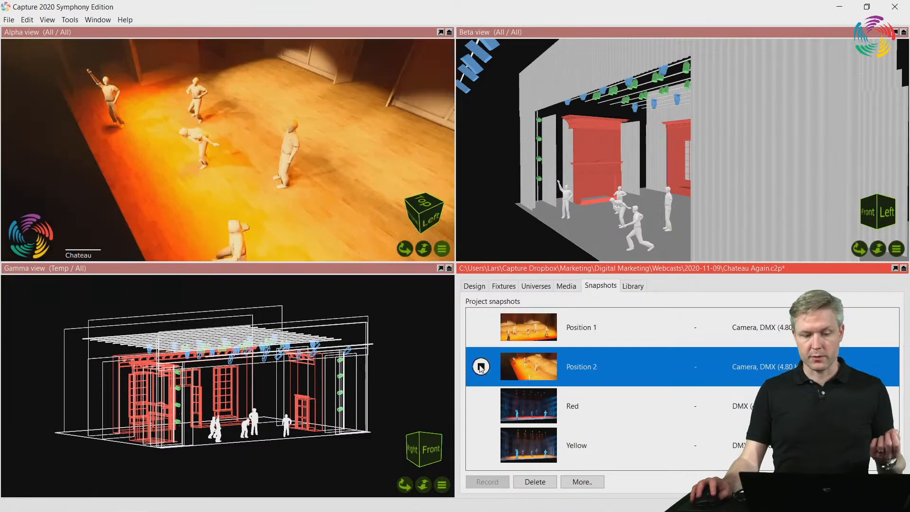
pyautogui.click(483, 327)
pyautogui.click(481, 327)
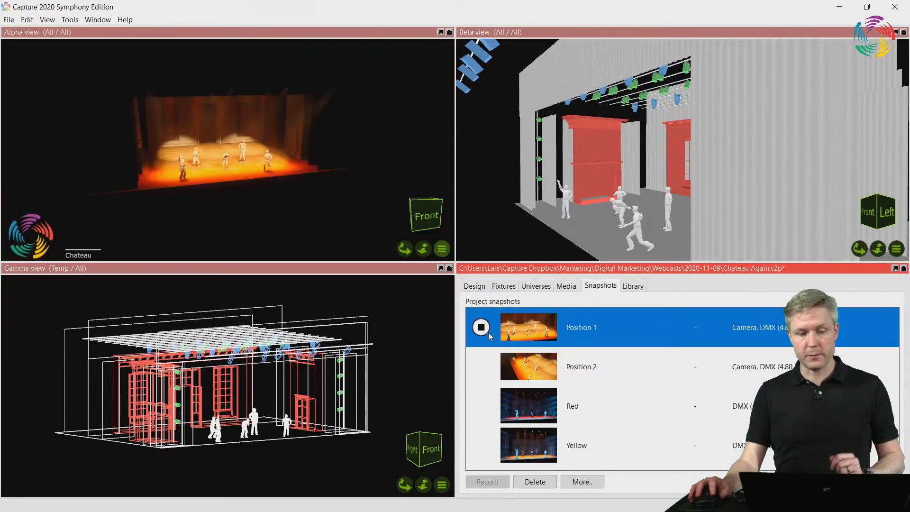
pyautogui.click(481, 366)
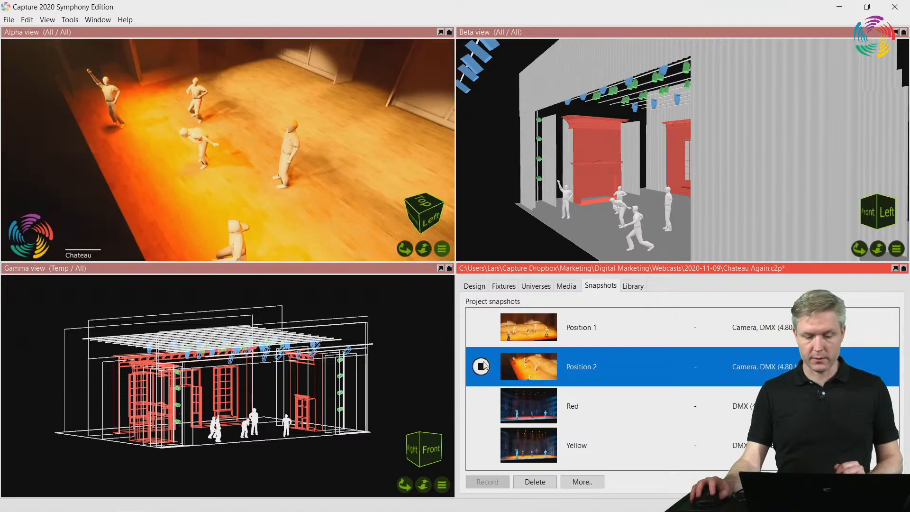
# Enlarge the project window to examine what data each snapshot holds, and restore the four-pane layout
pyautogui.moveTo(483, 329)
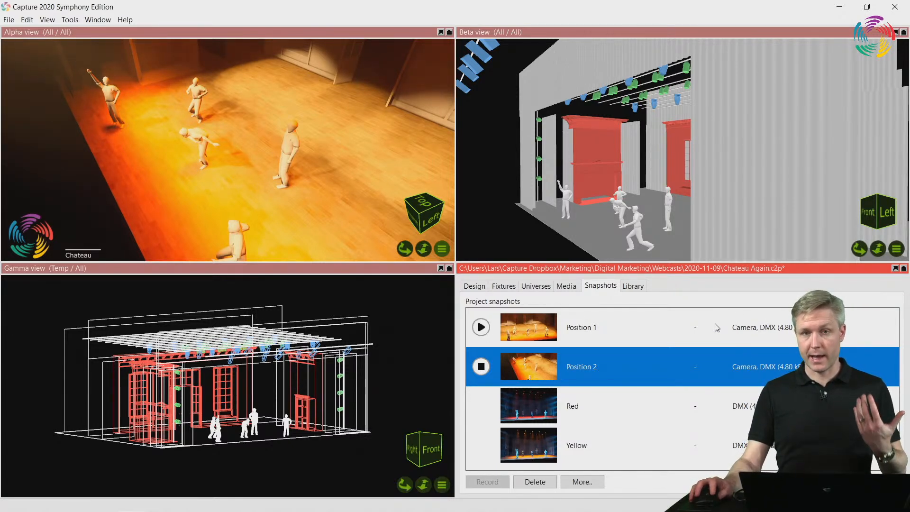
pyautogui.doubleClick(683, 269)
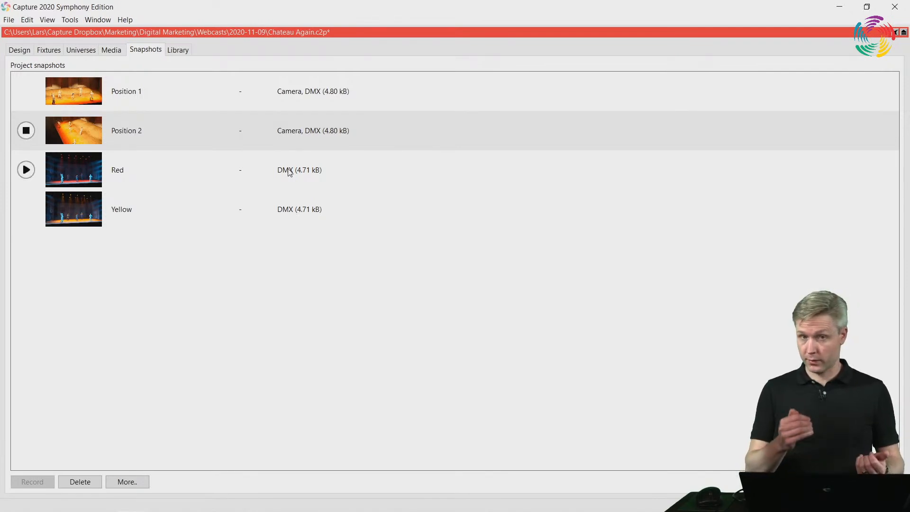
pyautogui.doubleClick(318, 34)
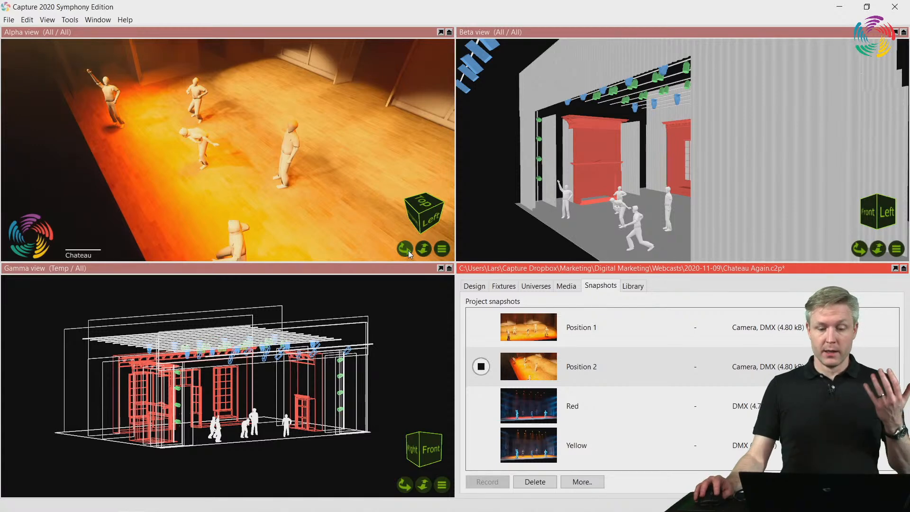
# Orbit and zoom the Alpha view's camera freely around the stage from the front while the "Position 2" snapshot stays active
pyautogui.moveTo(408, 250); pyautogui.dragTo(408, 251)
pyautogui.keyDown('shift'); pyautogui.moveTo(348, 193); pyautogui.dragTo(325, 189, button='right'); pyautogui.keyUp('shift')
pyautogui.scroll(-3, 325, 190)
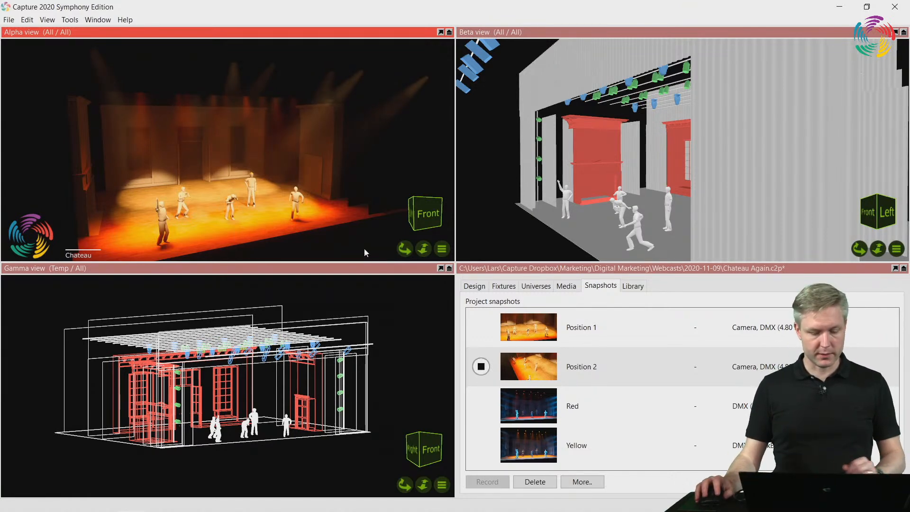
pyautogui.hotkey('alt', 'Tab')
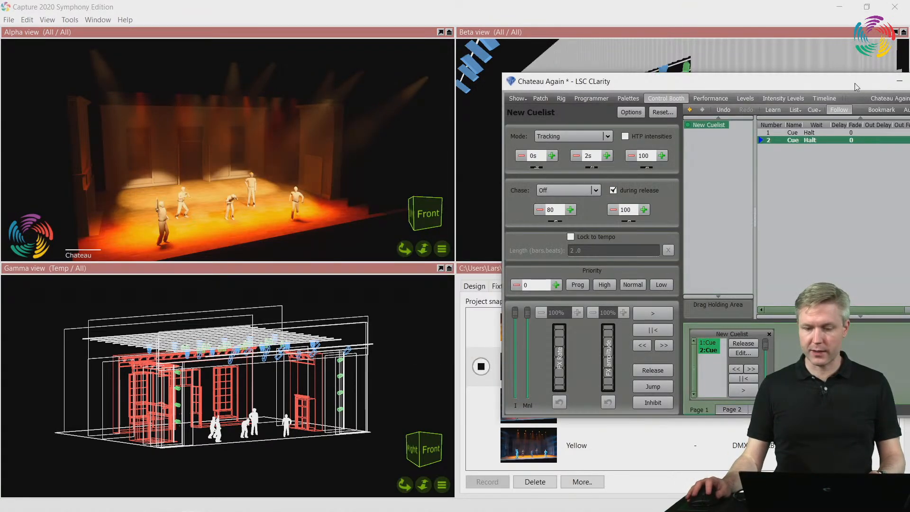
pyautogui.moveTo(854, 84); pyautogui.dragTo(683, 336)
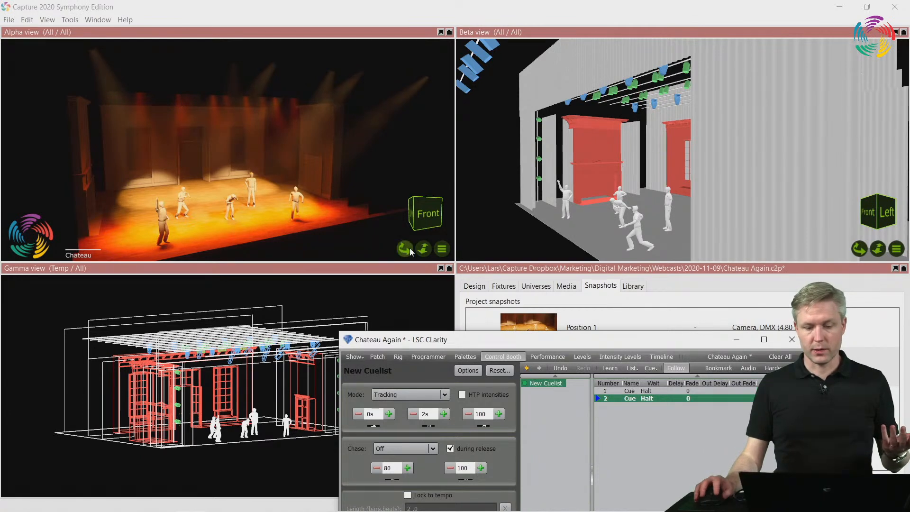
pyautogui.moveTo(410, 249)
pyautogui.mouseDown()
pyautogui.moveTo(368, 249)
pyautogui.moveTo(441, 244)
pyautogui.moveTo(408, 242)
pyautogui.moveTo(417, 247)
pyautogui.moveTo(441, 232)
pyautogui.moveTo(433, 254)
pyautogui.moveTo(415, 241)
pyautogui.moveTo(403, 244)
pyautogui.moveTo(410, 249)
pyautogui.mouseUp()
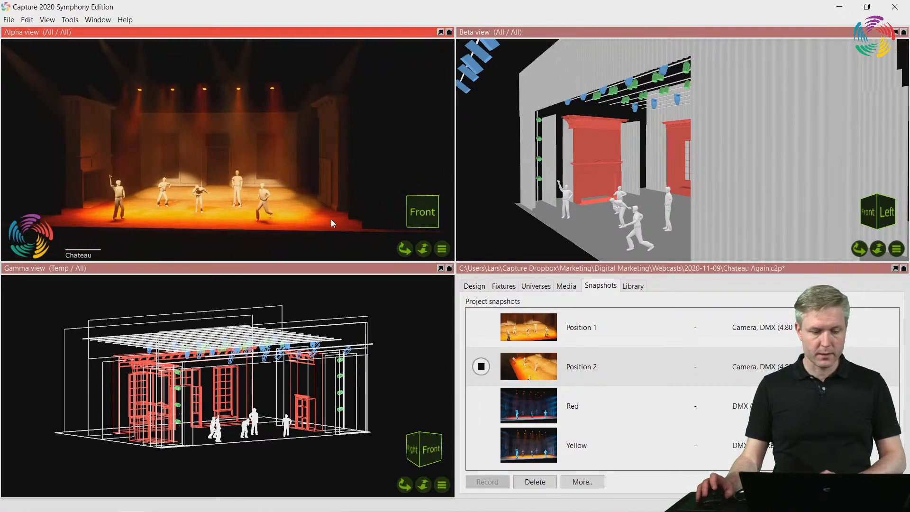
pyautogui.scroll(3, 331, 223)
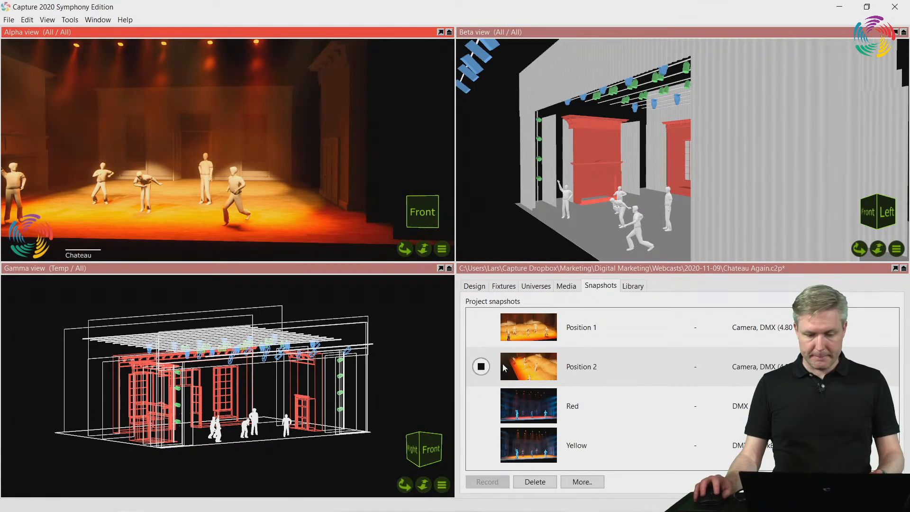
# Switch to LSC Clarity and set the fade time of cues 1 and 2 to 10
pyautogui.hotkey('alt', 'Tab')
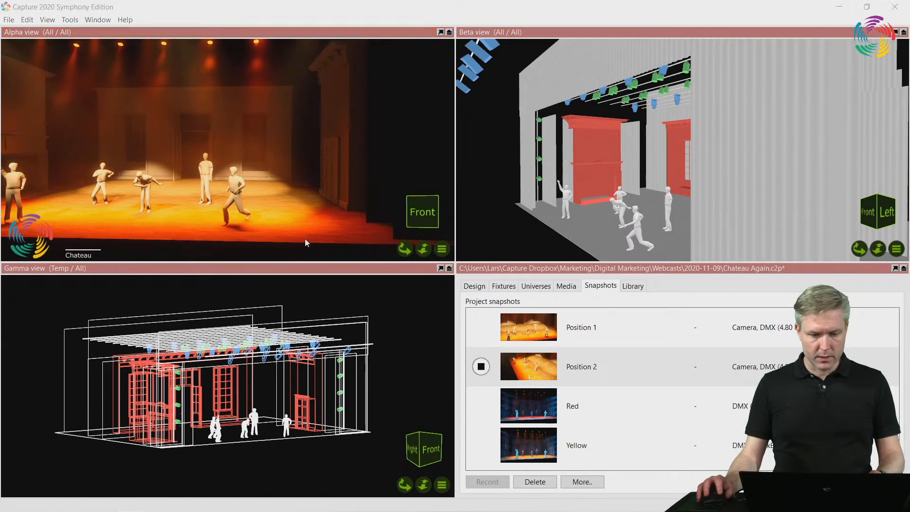
pyautogui.moveTo(605, 344); pyautogui.dragTo(311, 261)
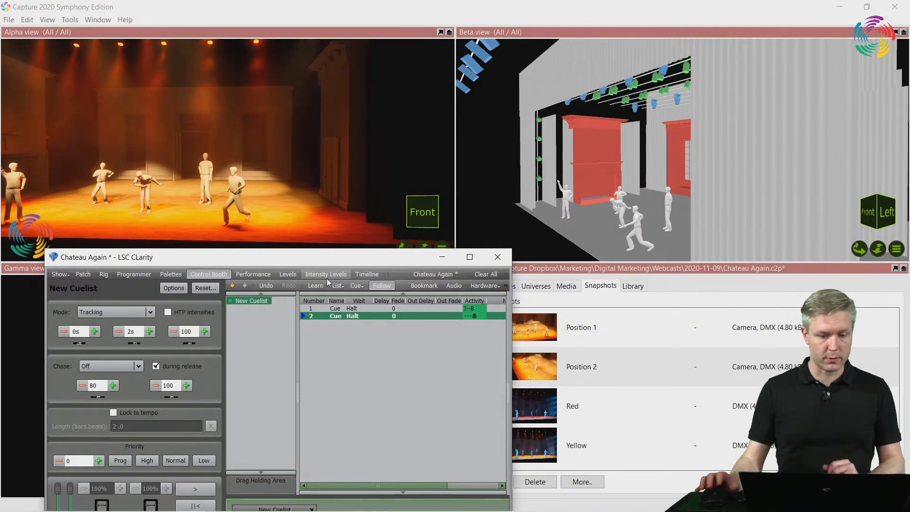
pyautogui.moveTo(332, 257); pyautogui.dragTo(296, 195)
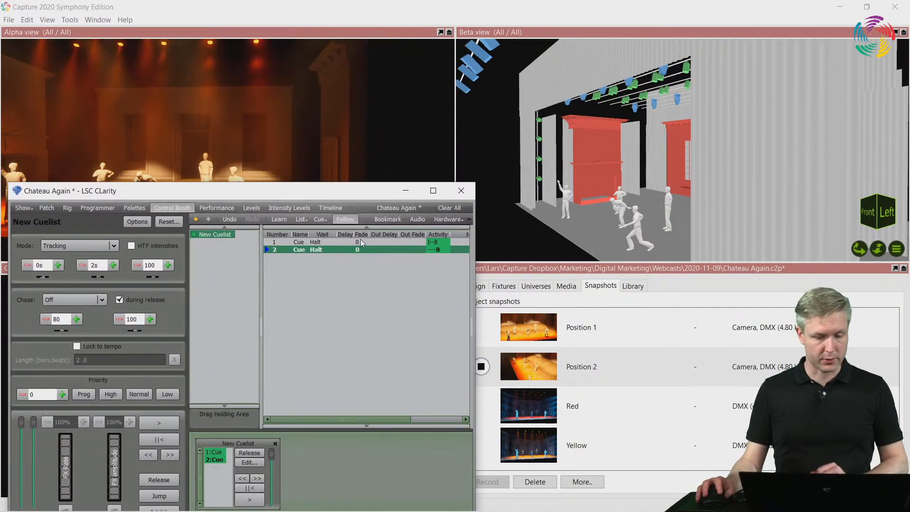
pyautogui.click(360, 241)
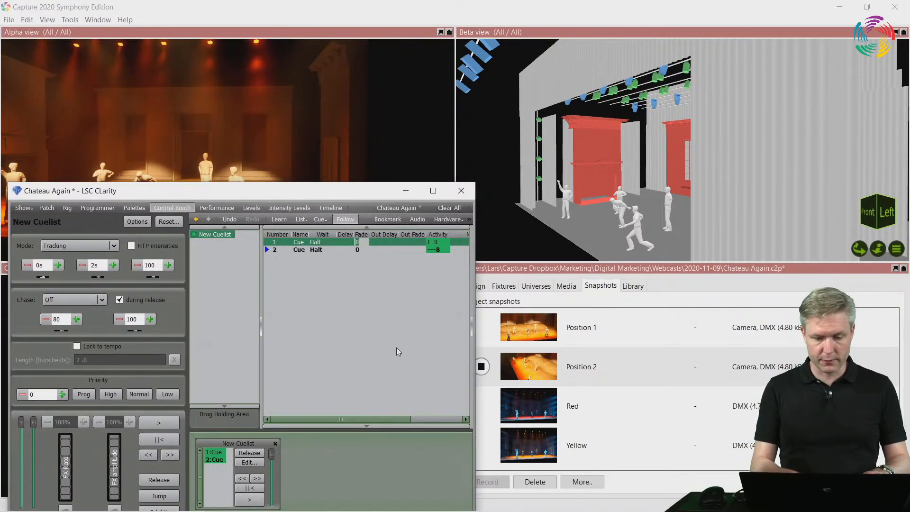
pyautogui.write('10')
pyautogui.click(368, 251)
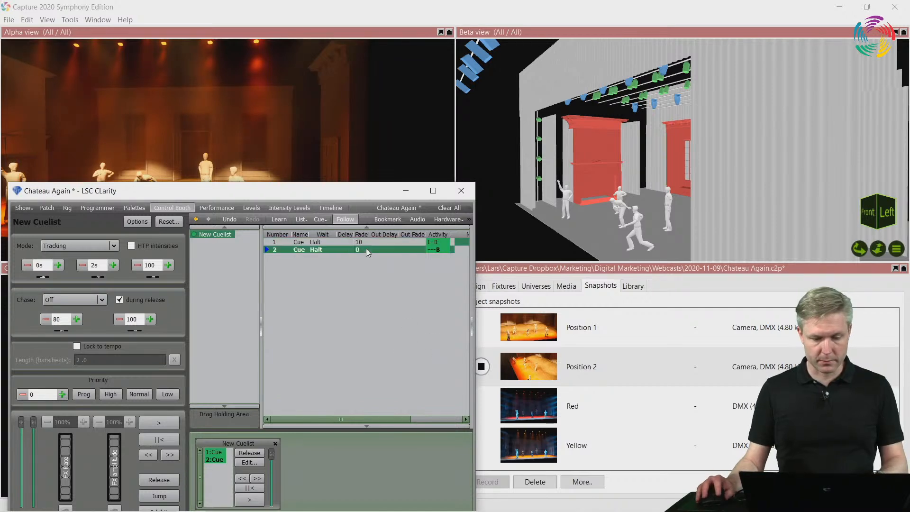
pyautogui.click(368, 252)
pyautogui.write('10')
pyautogui.press('Return')
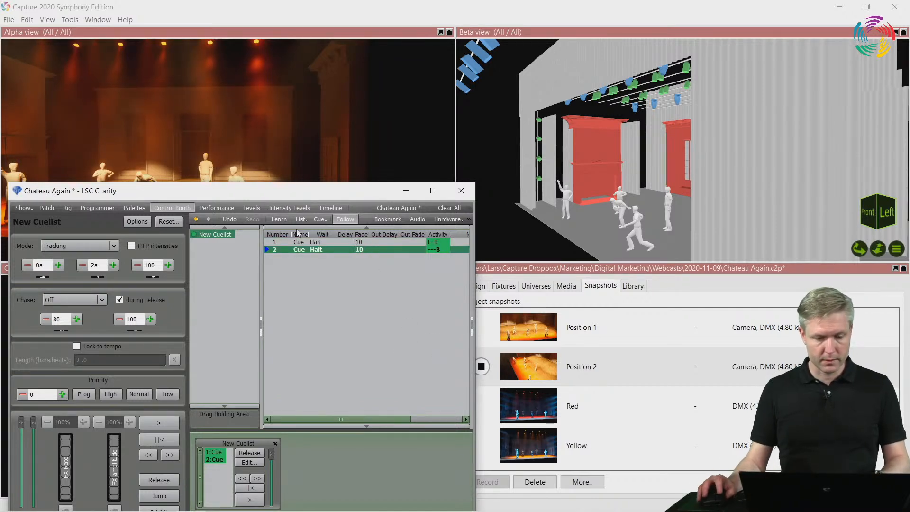
# Move the Clarity window clear of the Alpha view and run the cuelist to cue 1
pyautogui.moveTo(273, 196); pyautogui.dragTo(815, 43)
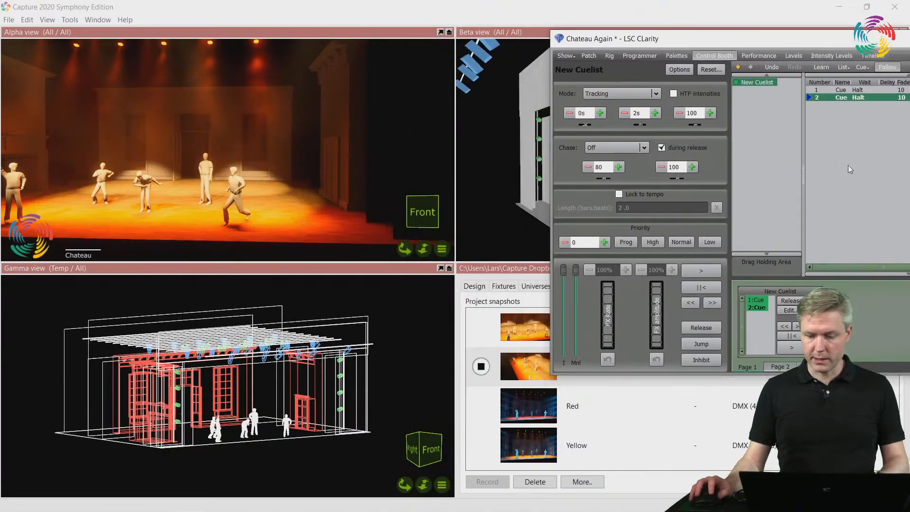
pyautogui.click(793, 349)
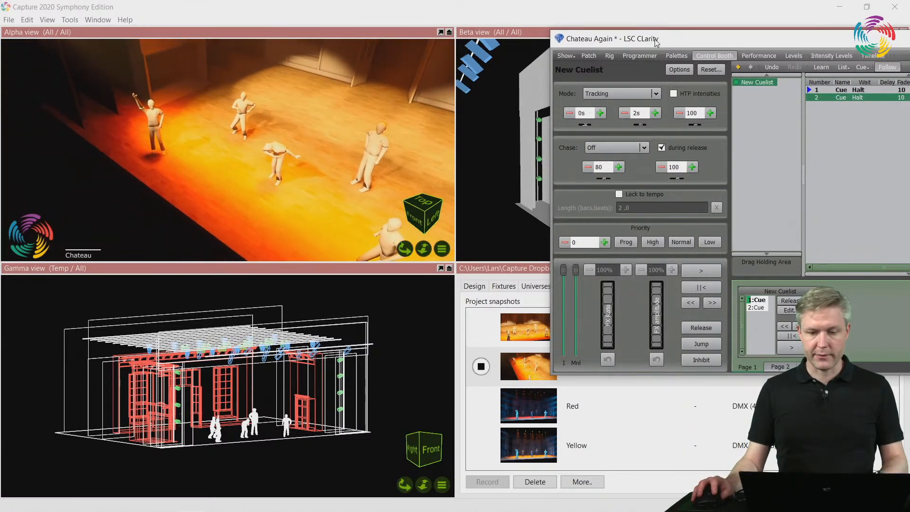
pyautogui.moveTo(656, 42); pyautogui.dragTo(712, 35)
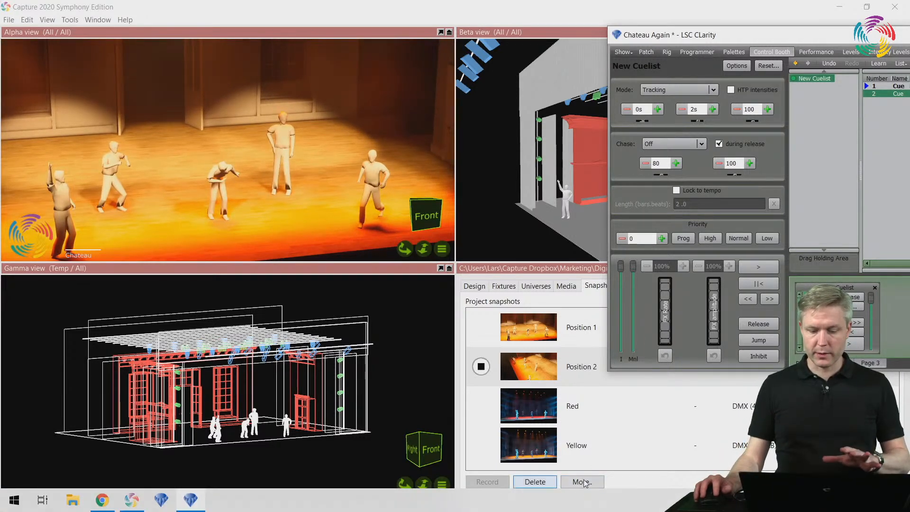
# Stop the active snapshot and record Clarity's fade to cue 2 in Capture as a Medium (15 fps) movie snapshot named "Motion"
pyautogui.click(528, 377)
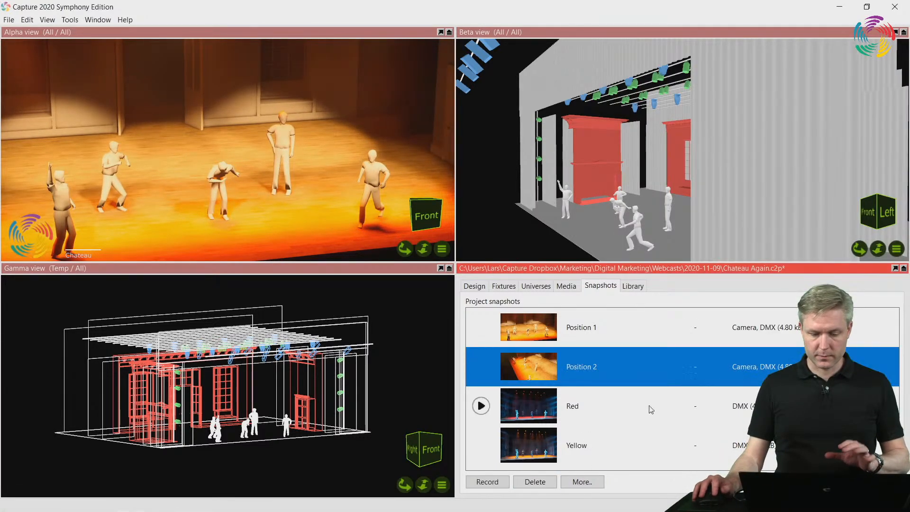
pyautogui.click(478, 482)
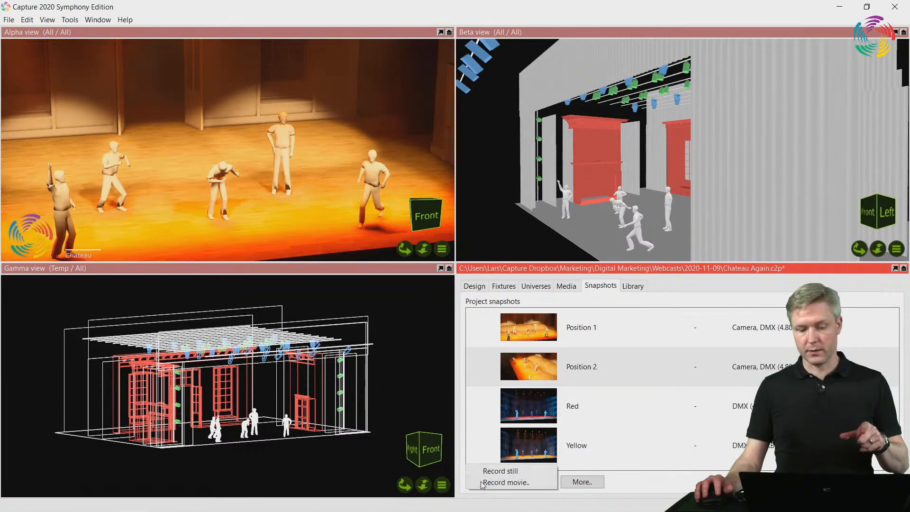
pyautogui.click(508, 483)
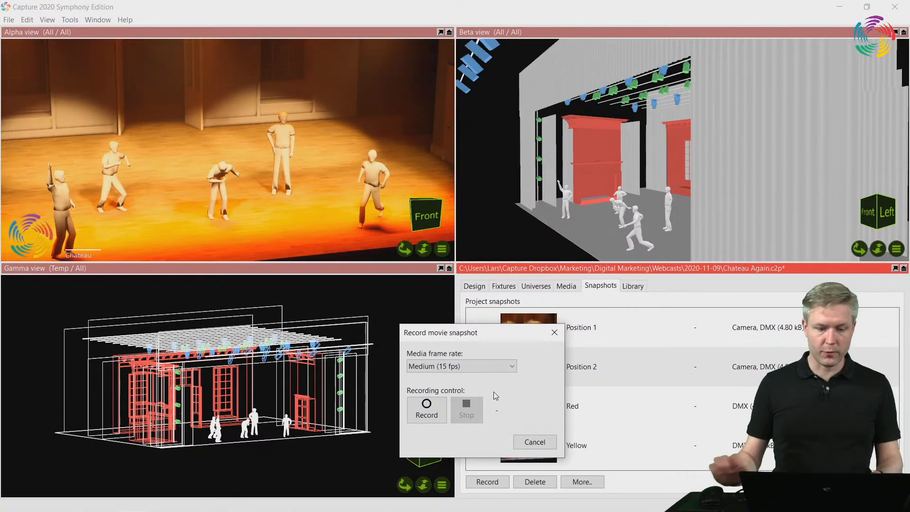
pyautogui.hotkey('alt', 'Tab')
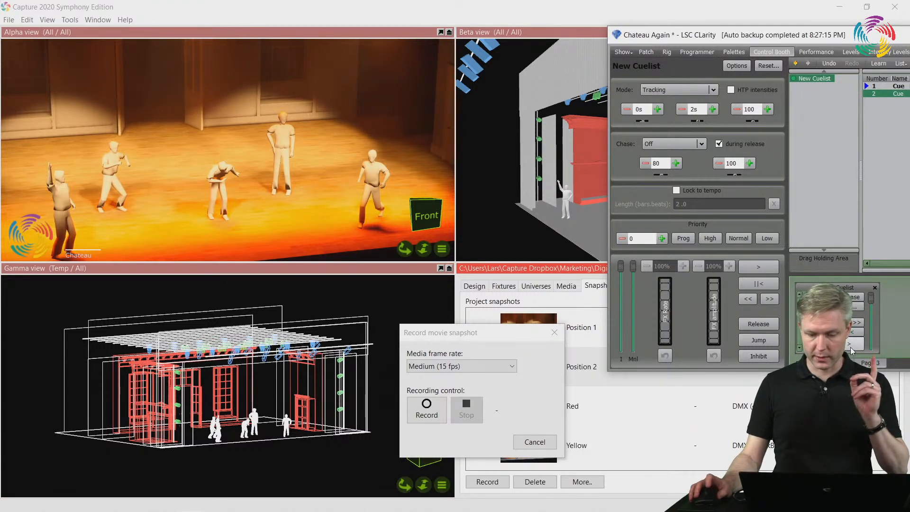
pyautogui.click(427, 409)
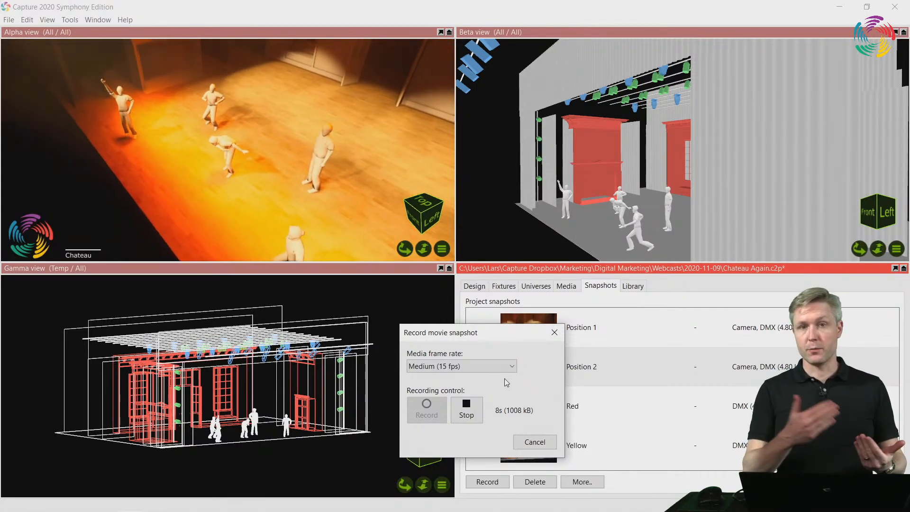
pyautogui.click(470, 409)
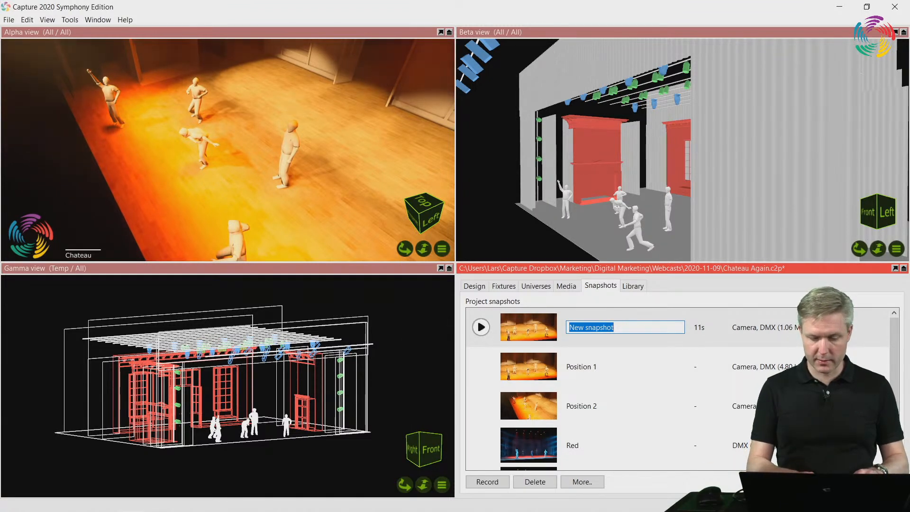
pyautogui.write('Motion')
pyautogui.press('Return')
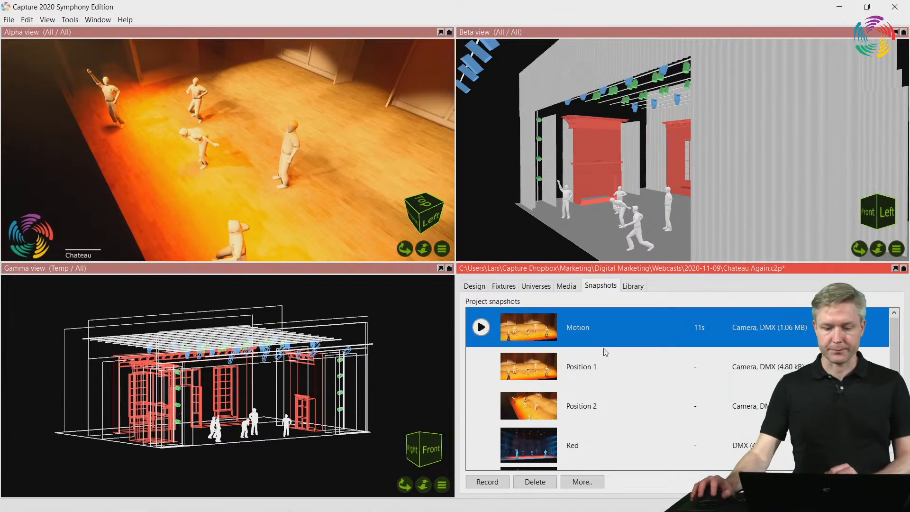
# Play back the "Motion" movie snapshot, then stop it
pyautogui.click(481, 327)
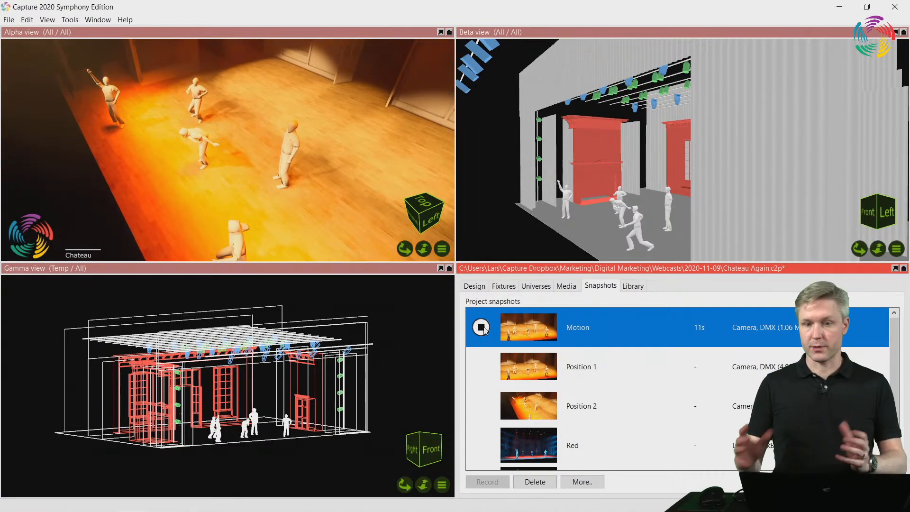
pyautogui.click(486, 332)
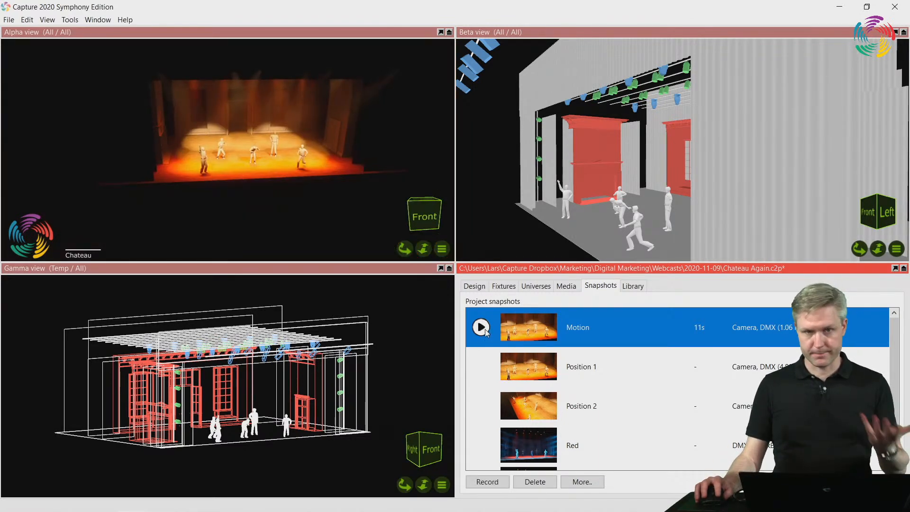
# Replay the "Motion" movie snapshot and stop it, and minimize the LSC Clarity window
pyautogui.click(486, 331)
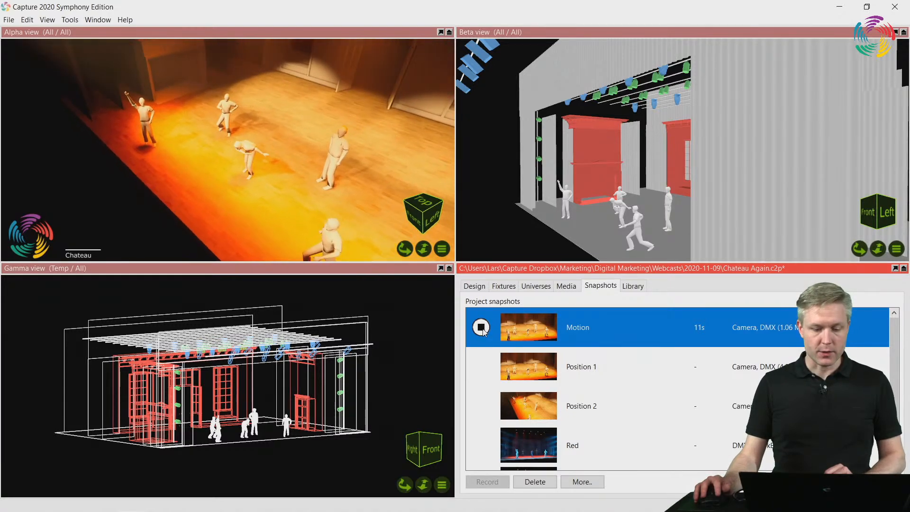
pyautogui.click(481, 327)
pyautogui.hotkey('alt', 'Tab')
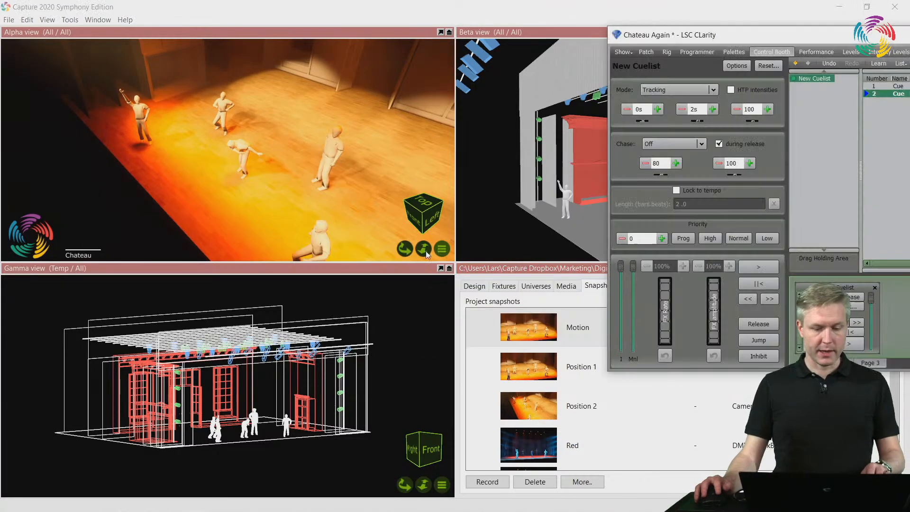
pyautogui.moveTo(831, 39); pyautogui.dragTo(651, 105)
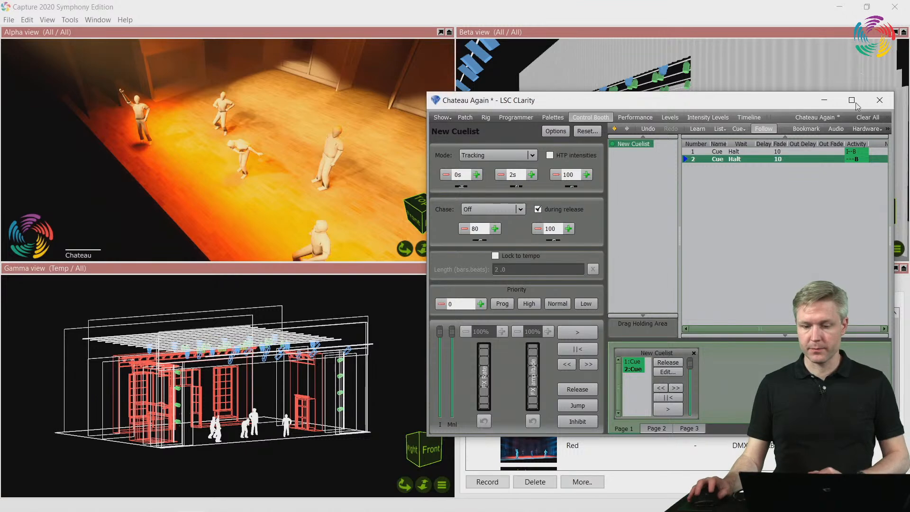
pyautogui.click(825, 100)
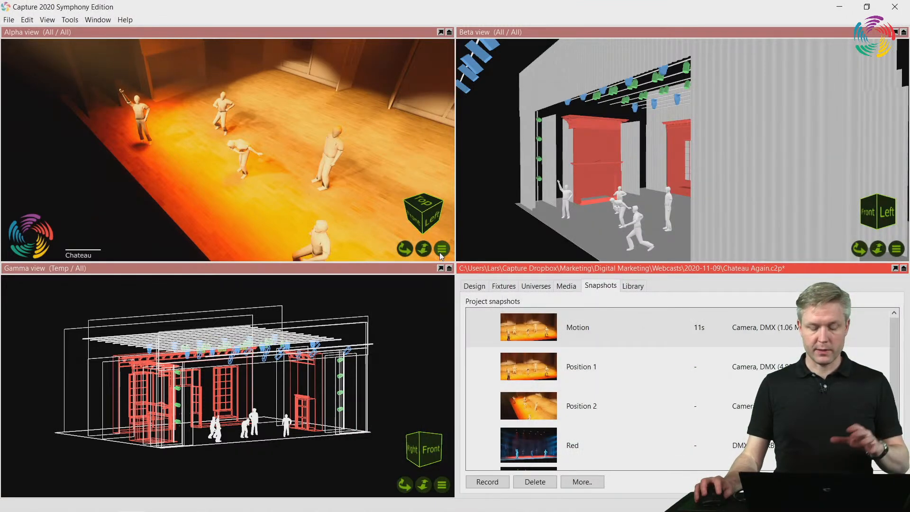
# Examine the camera positions offered for the Alpha view, leaving its current camera as is
pyautogui.click(443, 248)
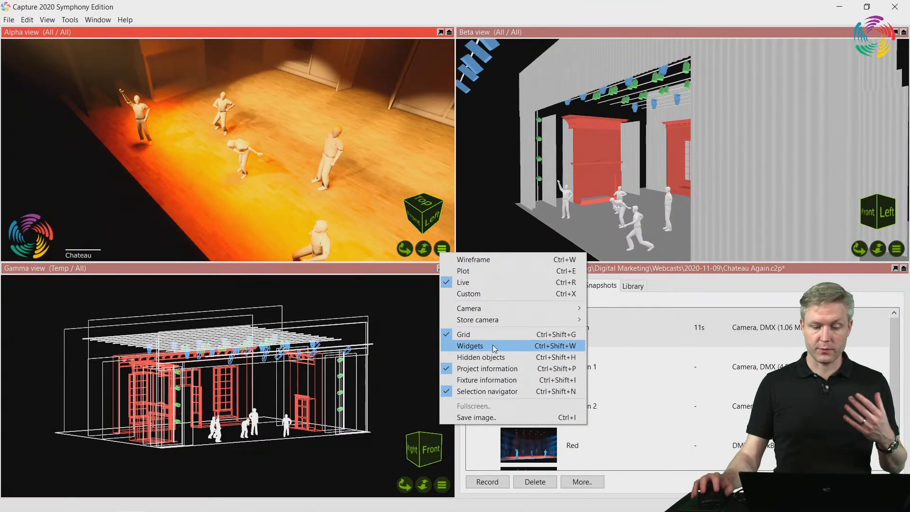
pyautogui.moveTo(496, 308)
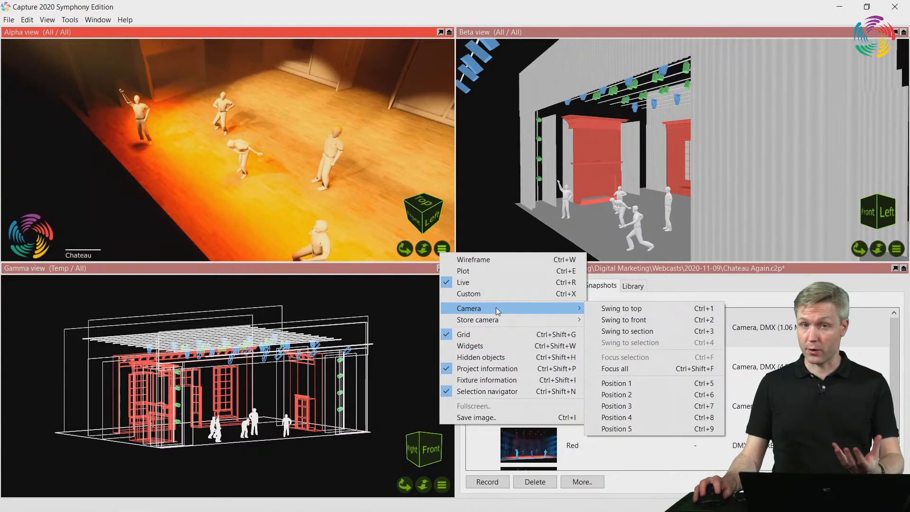
pyautogui.click(677, 267)
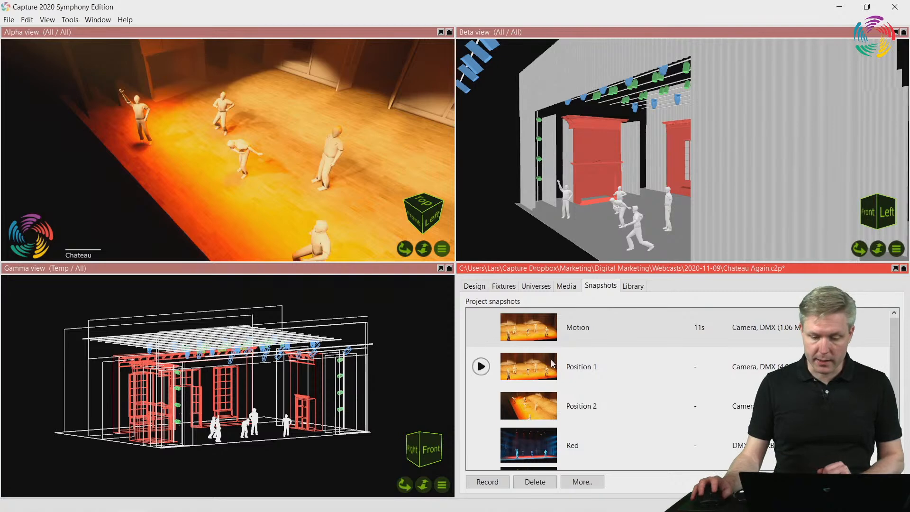
# Compare the "Position 1", "Position 2" and "Motion" snapshots by recalling each in the Alpha view, ending with "Position 1" stopped and selected
pyautogui.click(593, 367)
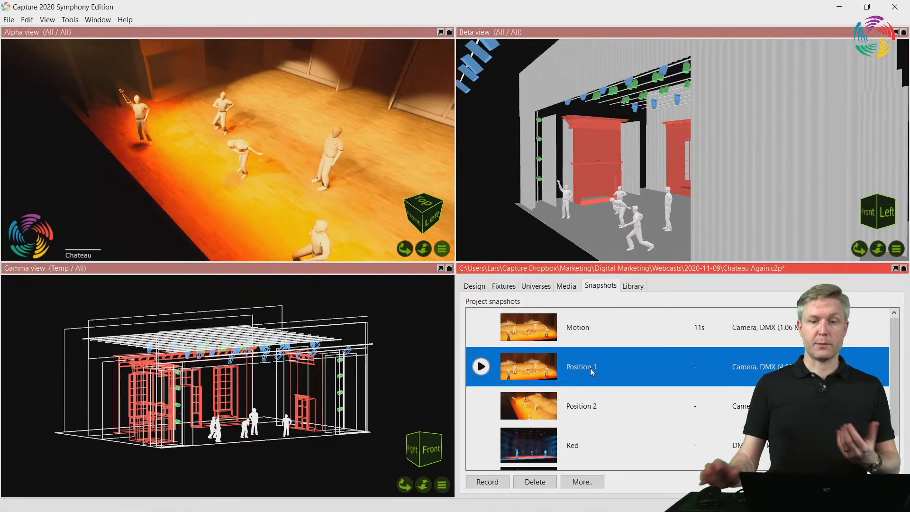
pyautogui.click(481, 406)
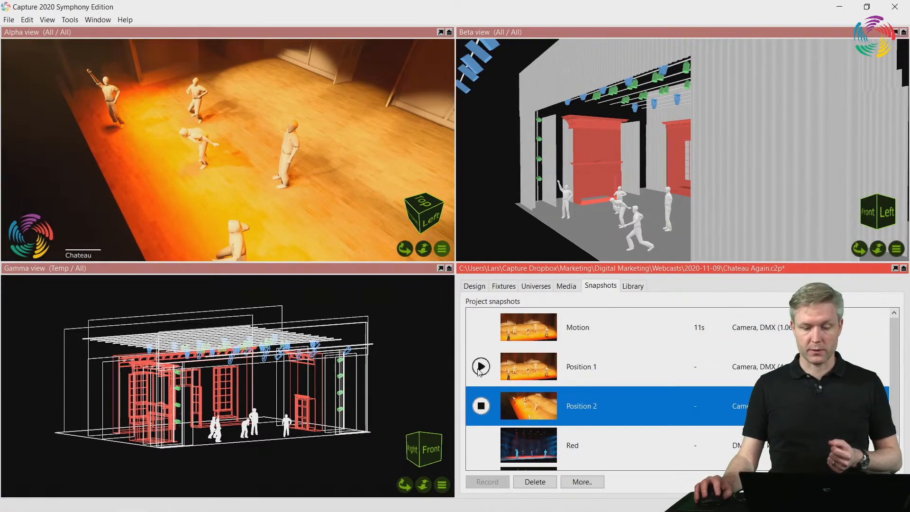
pyautogui.click(480, 366)
pyautogui.click(481, 327)
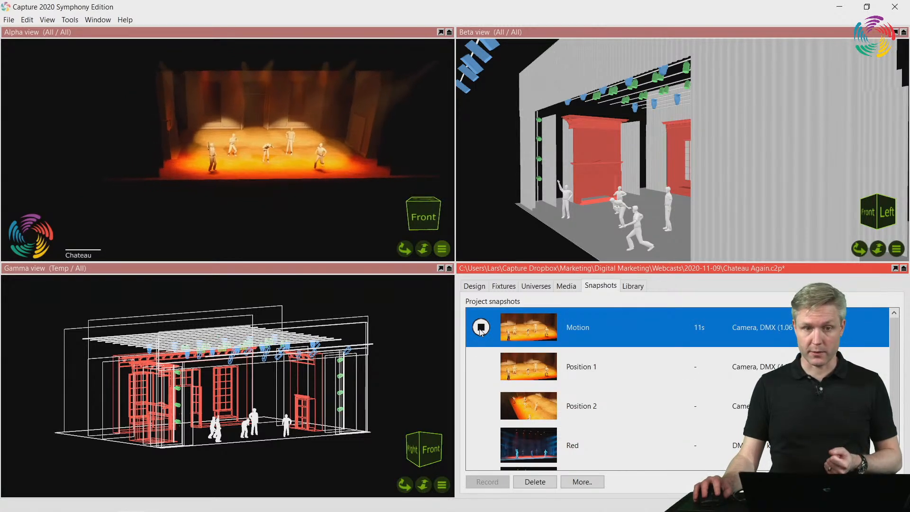
pyautogui.click(481, 366)
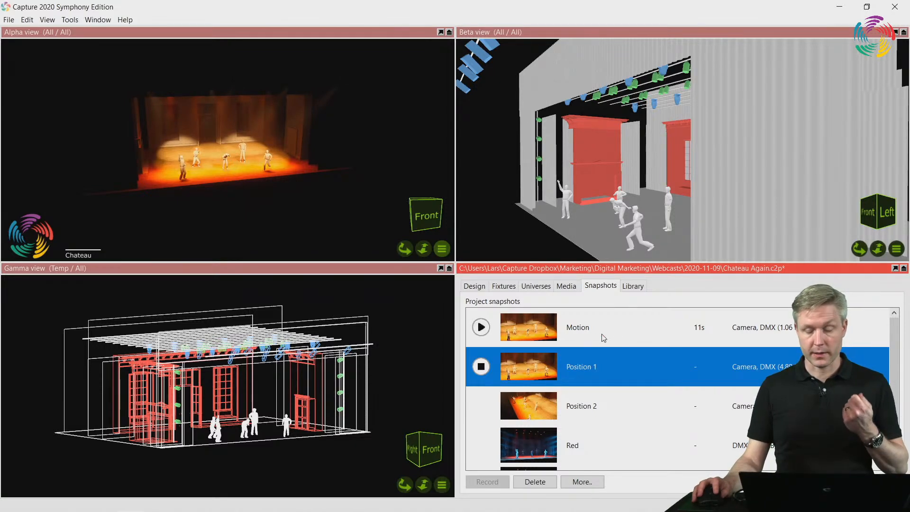
pyautogui.click(483, 406)
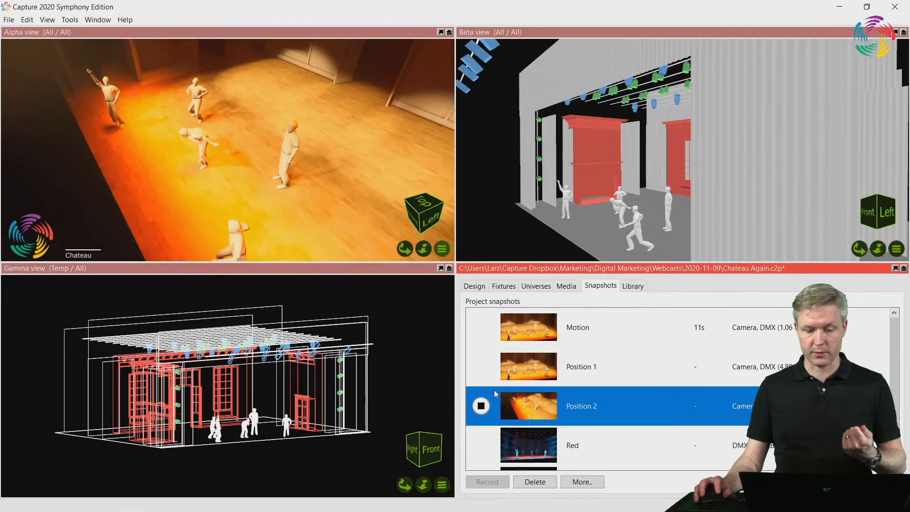
pyautogui.click(483, 368)
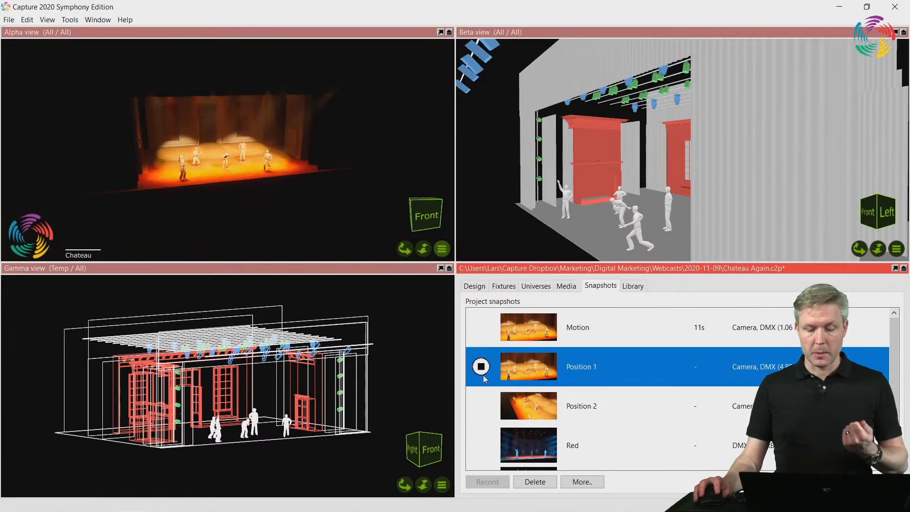
pyautogui.moveTo(487, 407)
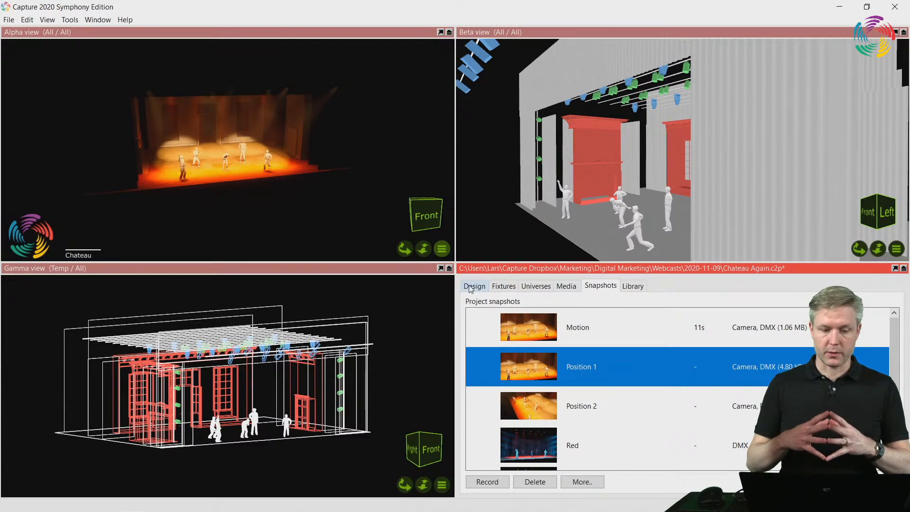
pyautogui.click(274, 271)
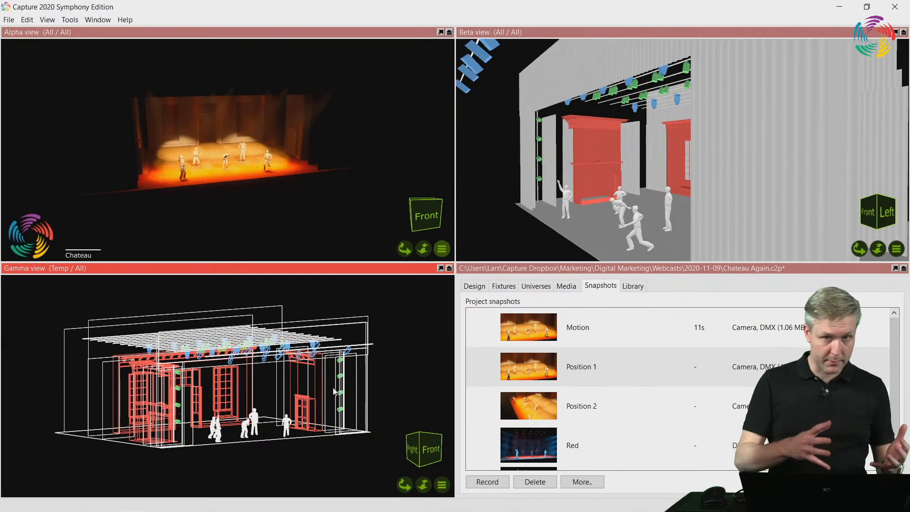
pyautogui.click(588, 365)
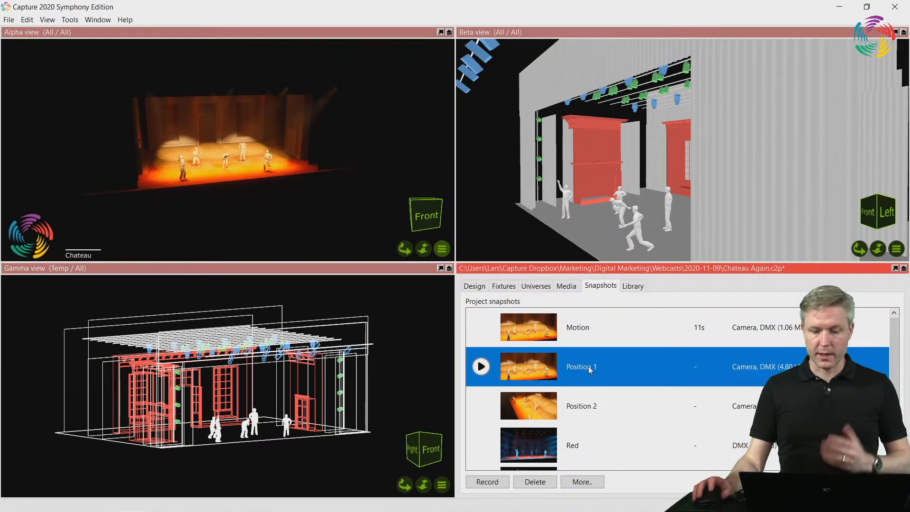
pyautogui.click(573, 334)
pyautogui.rightClick(575, 338)
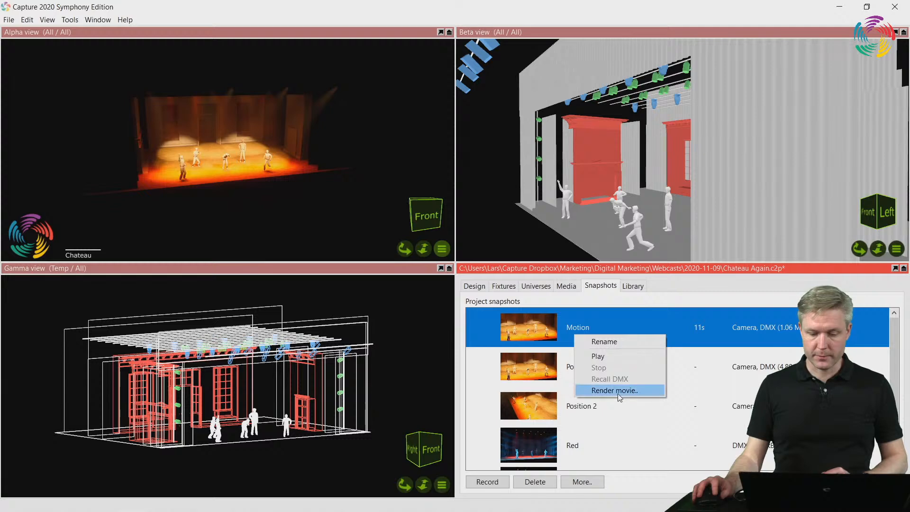
pyautogui.click(618, 392)
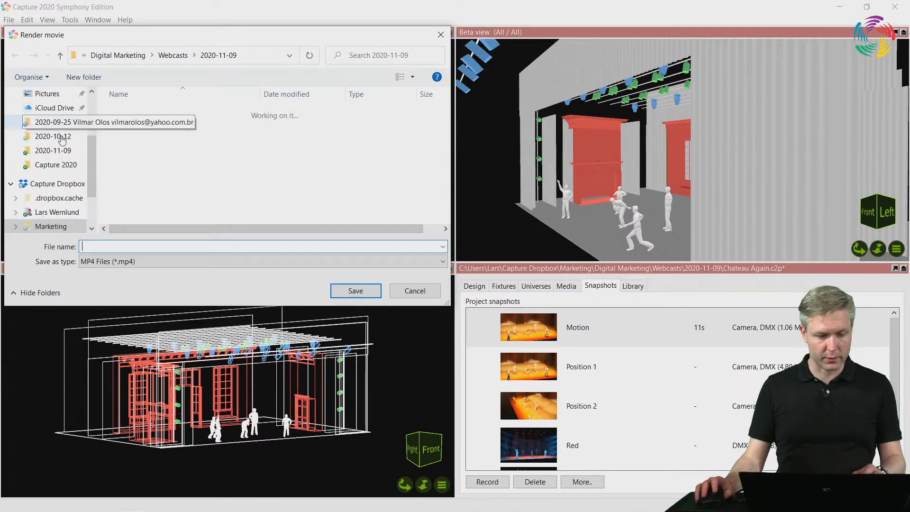
pyautogui.click(61, 132)
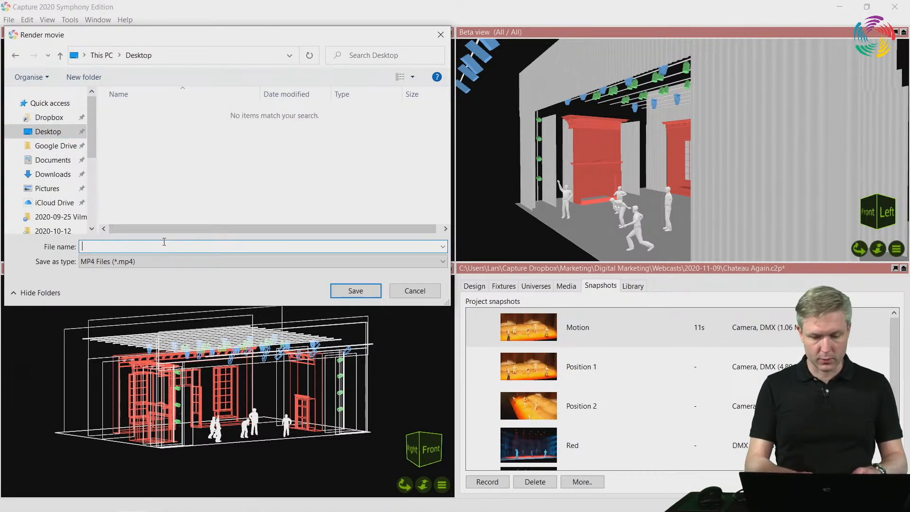
pyautogui.press('Return')
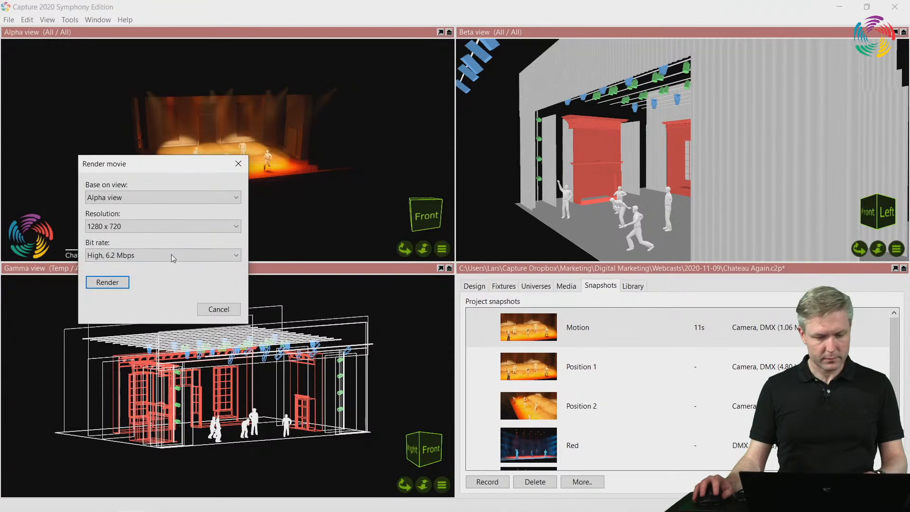
pyautogui.moveTo(141, 174); pyautogui.dragTo(374, 294)
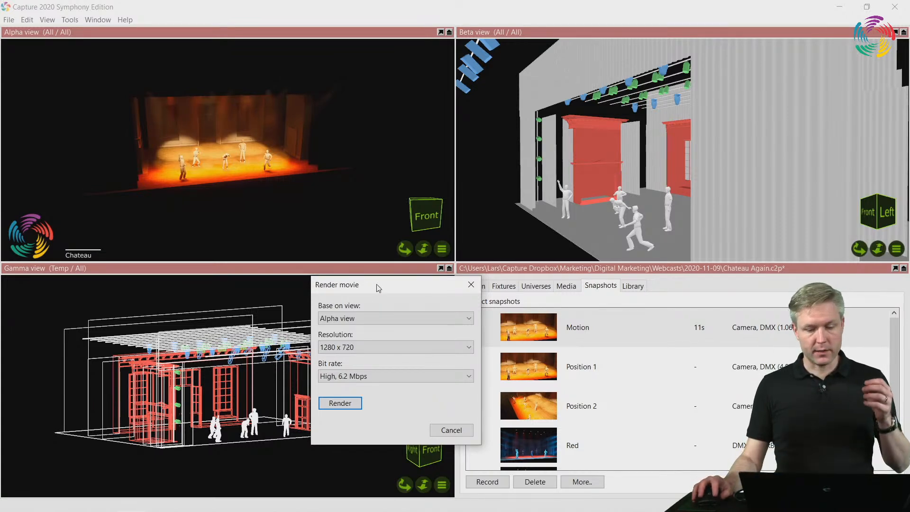
pyautogui.moveTo(379, 285); pyautogui.dragTo(344, 261)
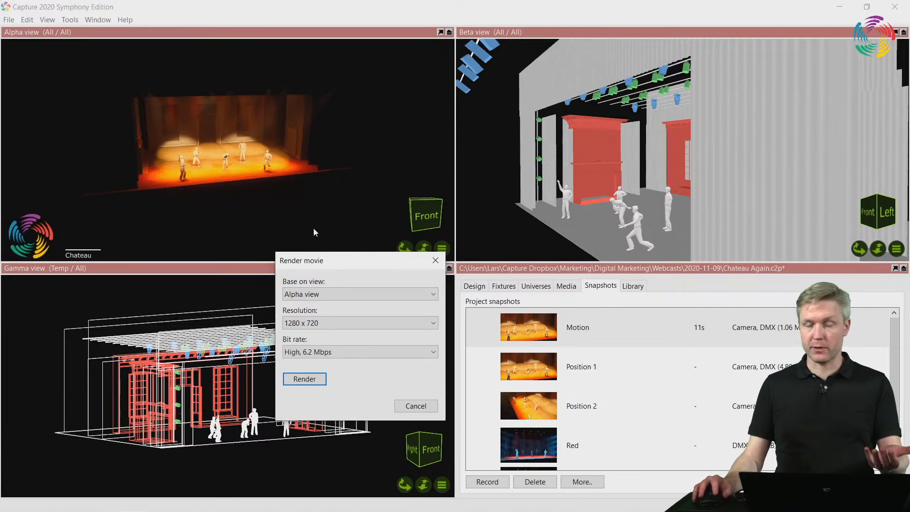
pyautogui.click(435, 260)
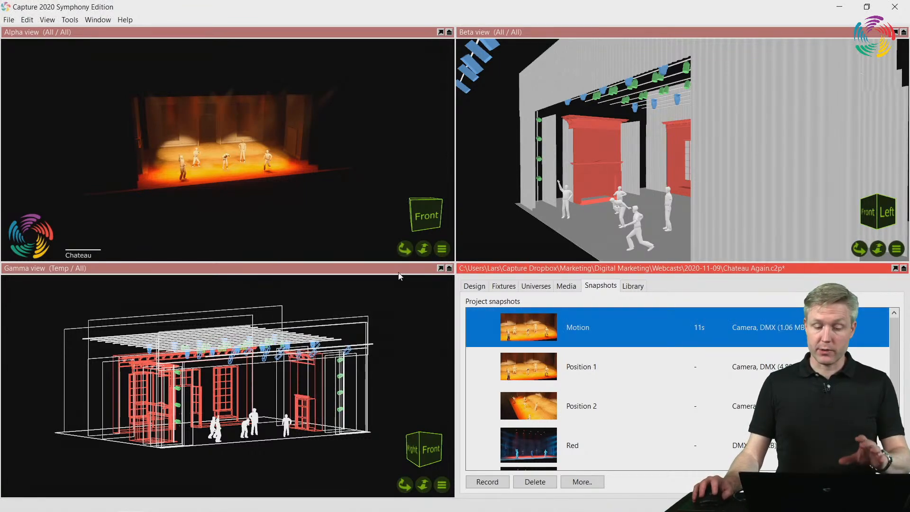
# Switch the Gamma view to Live and the Alpha view to Wireframe, and frame the whole stage from the front in Gamma
pyautogui.click(442, 485)
pyautogui.click(477, 346)
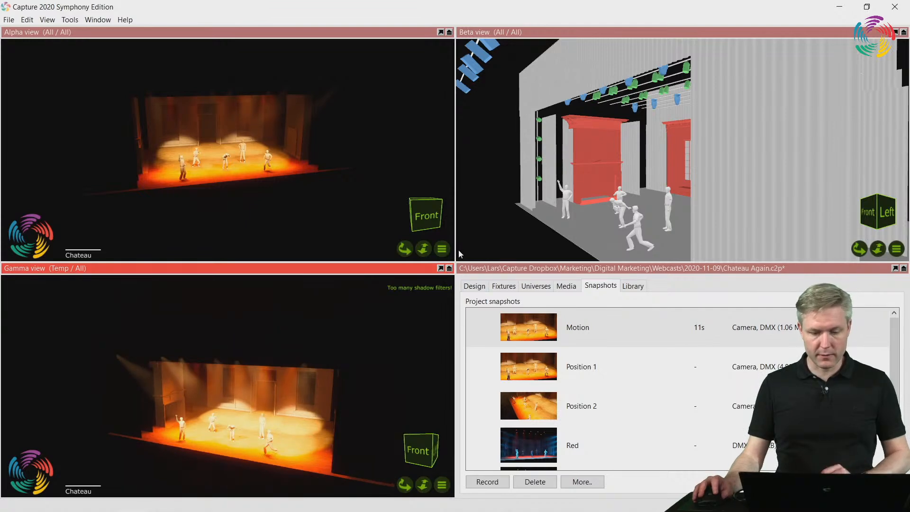
pyautogui.click(442, 249)
pyautogui.click(478, 259)
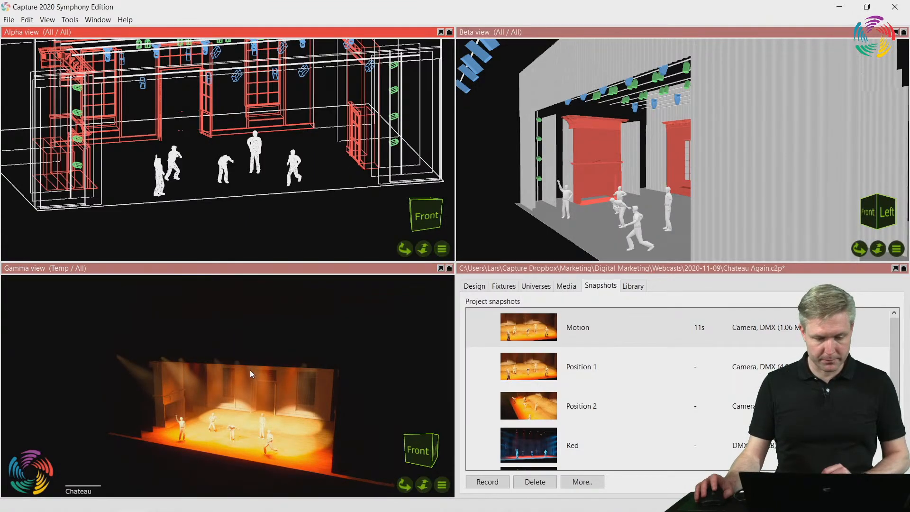
pyautogui.scroll(4, 275, 422)
pyautogui.moveTo(275, 422)
pyautogui.mouseDown(button='right')
pyautogui.moveTo(309, 387)
pyautogui.moveTo(278, 419)
pyautogui.mouseUp(button='right')
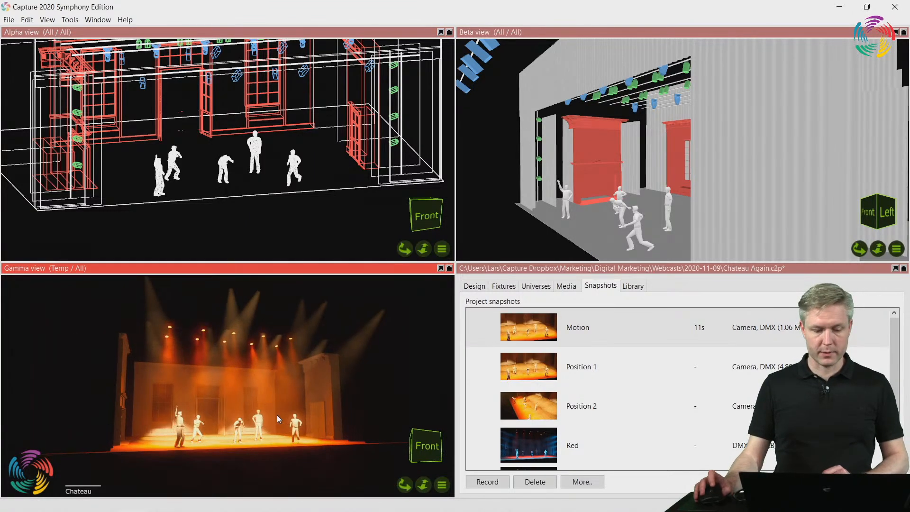
# Render "Motion" from the Gamma view to "Motion" (MP4) on the Desktop at 1280 x 720 and High, 6.2 Mbps, cancelling the render partway
pyautogui.rightClick(593, 328)
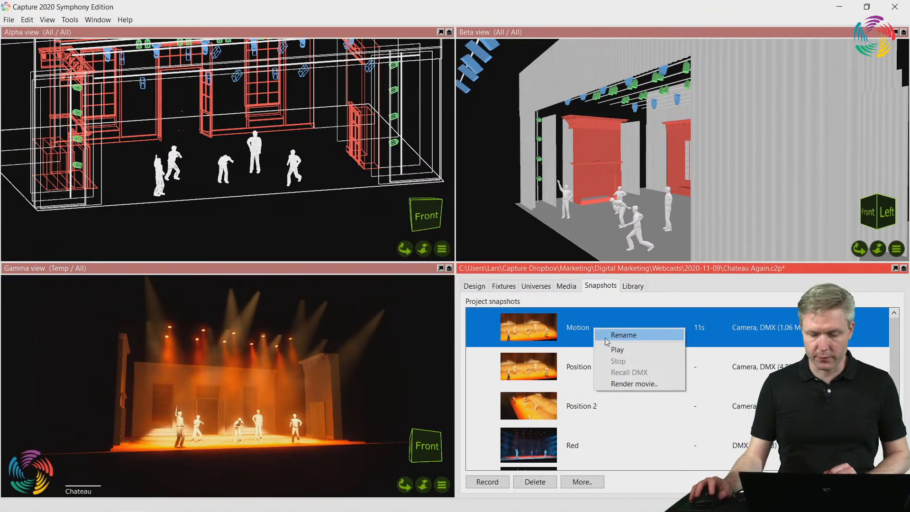
pyautogui.click(633, 384)
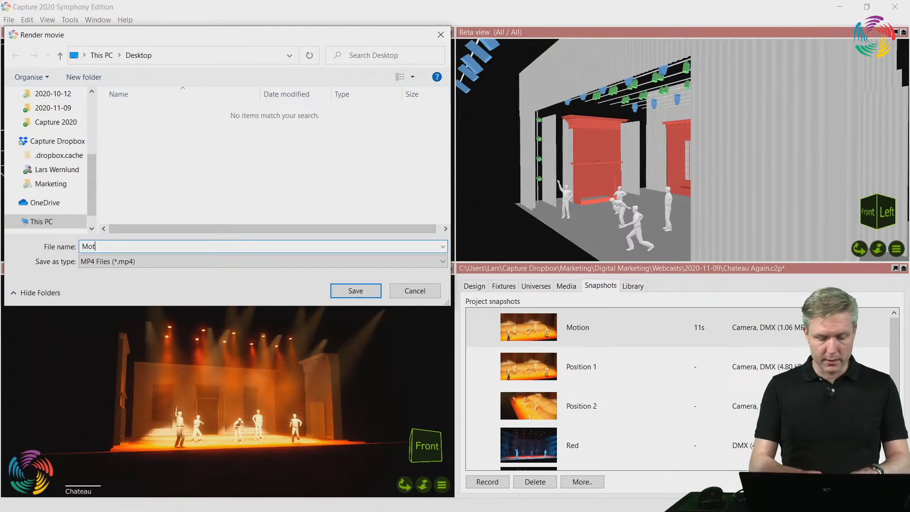
pyautogui.write('Motion')
pyautogui.press('Return')
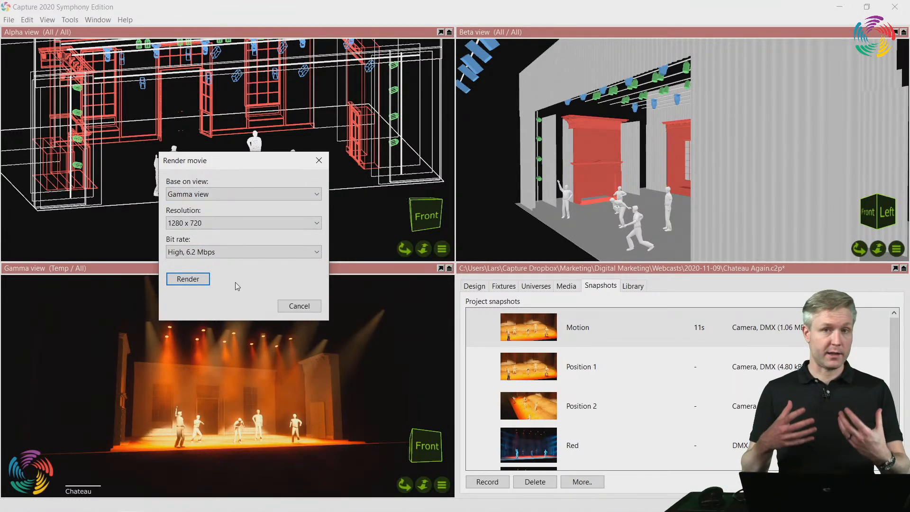
pyautogui.click(199, 281)
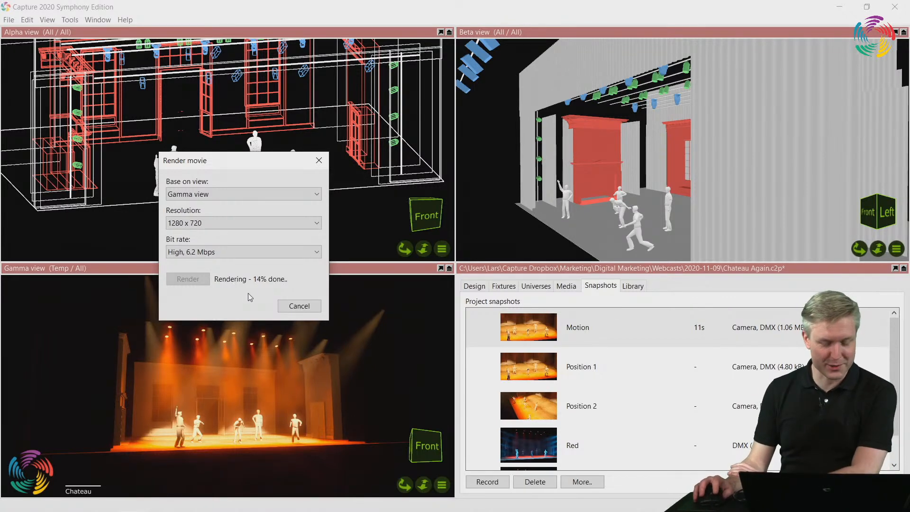
pyautogui.click(305, 307)
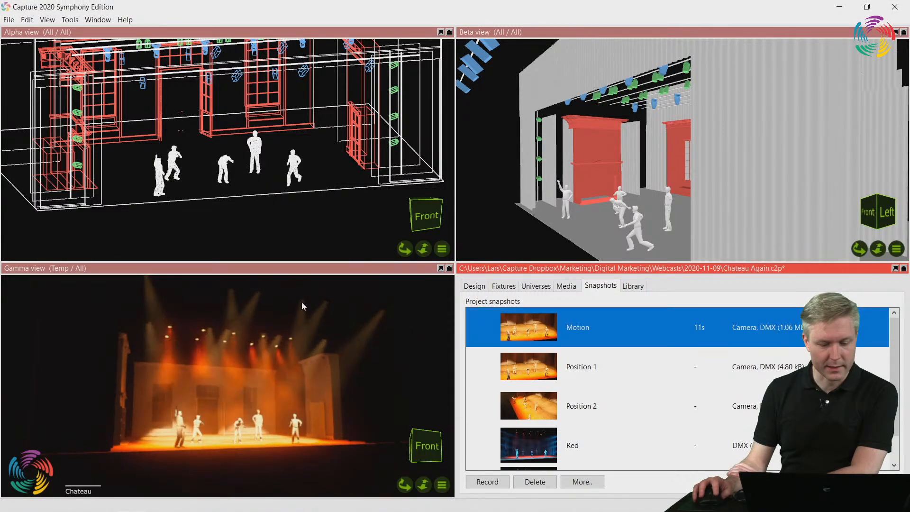
# Minimize Capture and the browser, play Motion.mp4 from the desktop, and close the video player
pyautogui.click(839, 7)
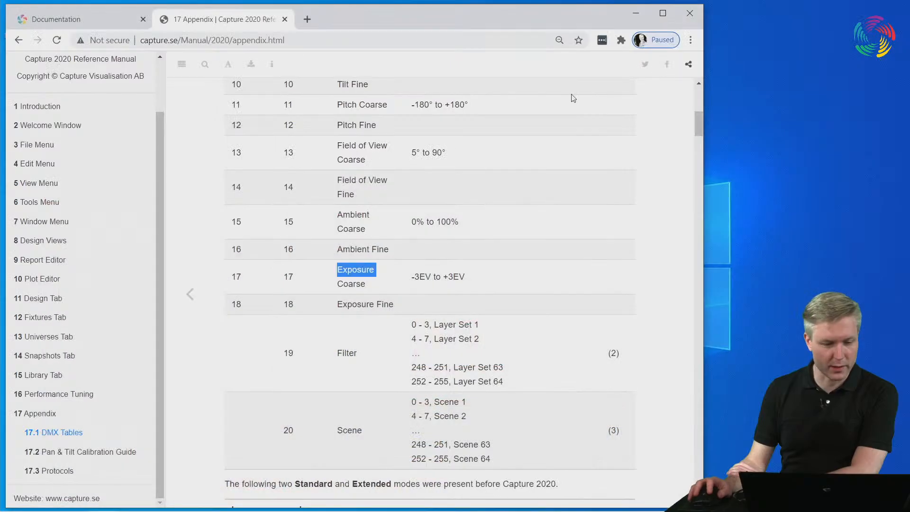
pyautogui.click(638, 13)
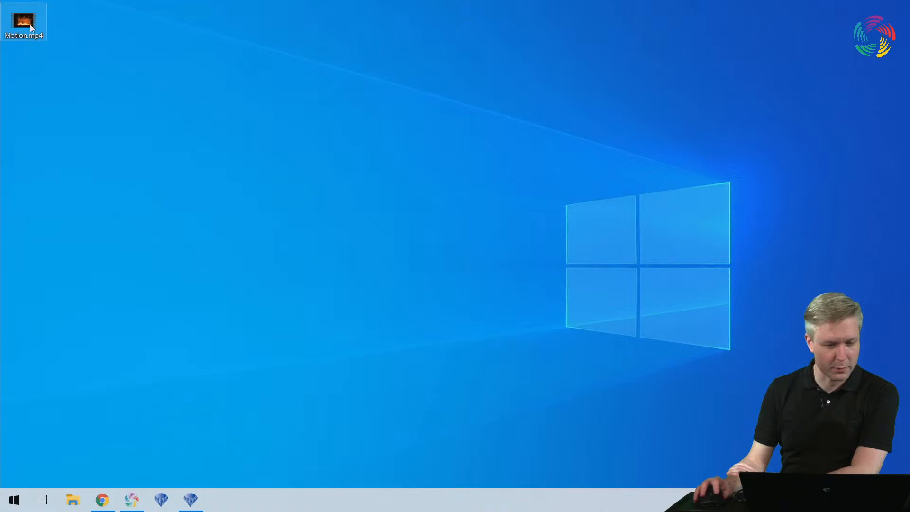
pyautogui.doubleClick(30, 24)
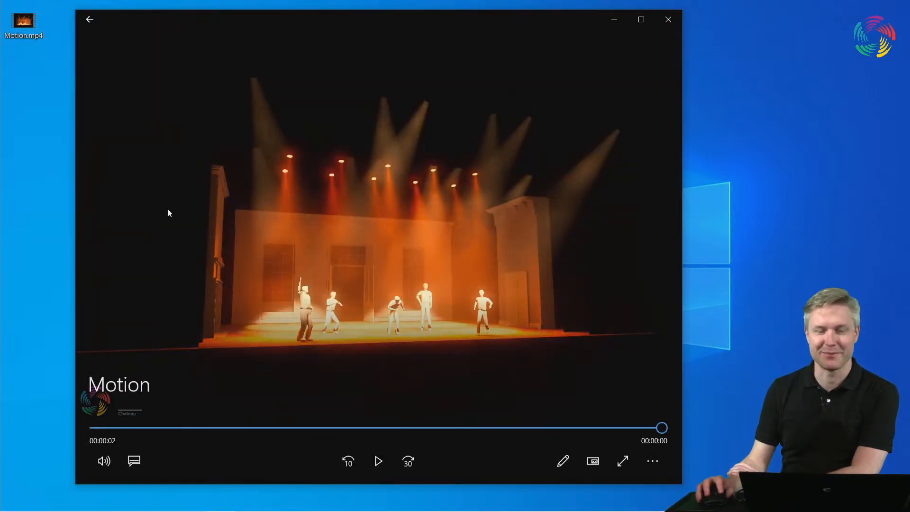
pyautogui.click(666, 22)
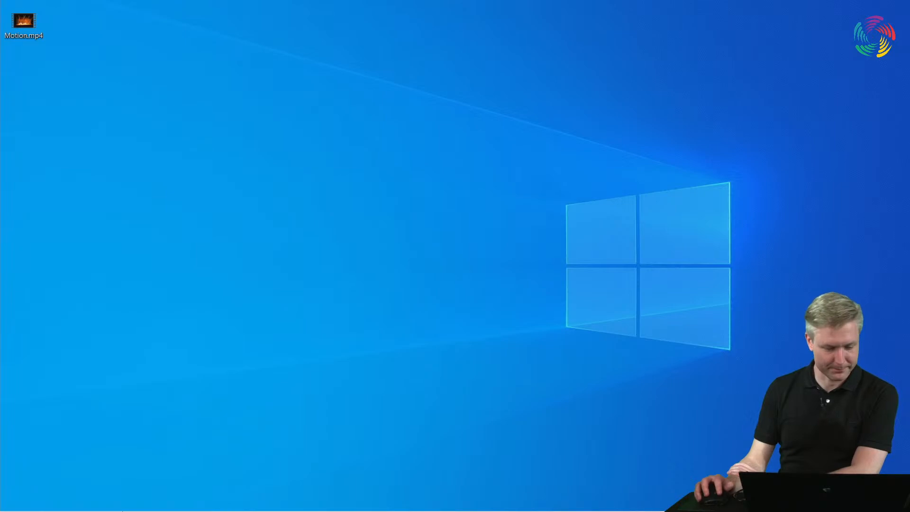
# Switch back to Capture, activate the Gamma and Alpha views in turn, and select the "Motion" snapshot
pyautogui.click(108, 503)
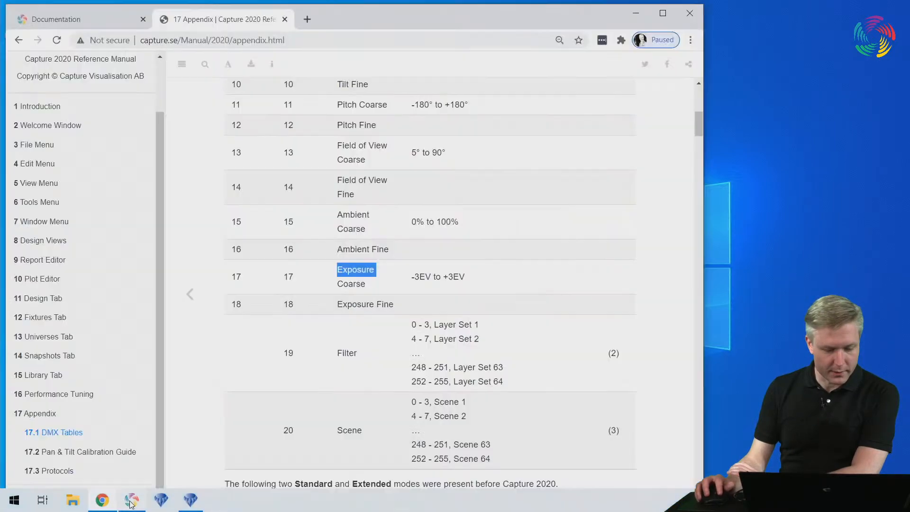
pyautogui.click(131, 501)
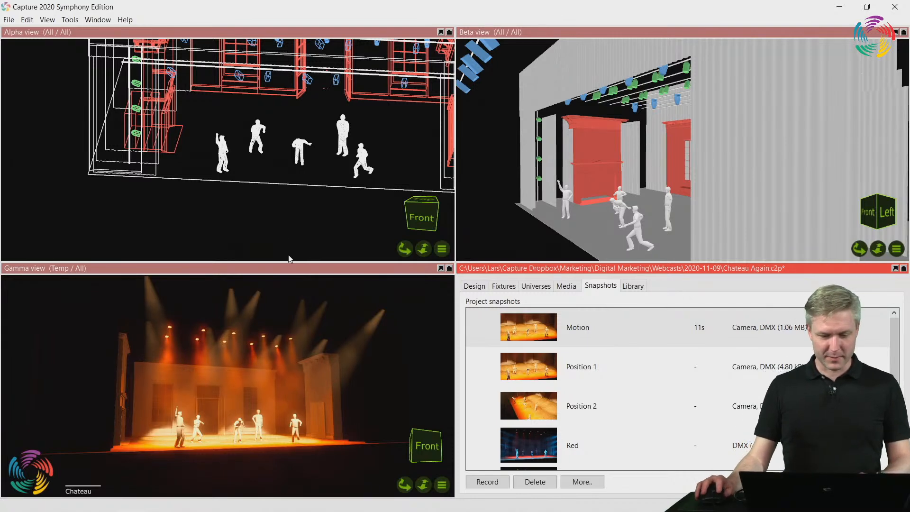
pyautogui.click(281, 272)
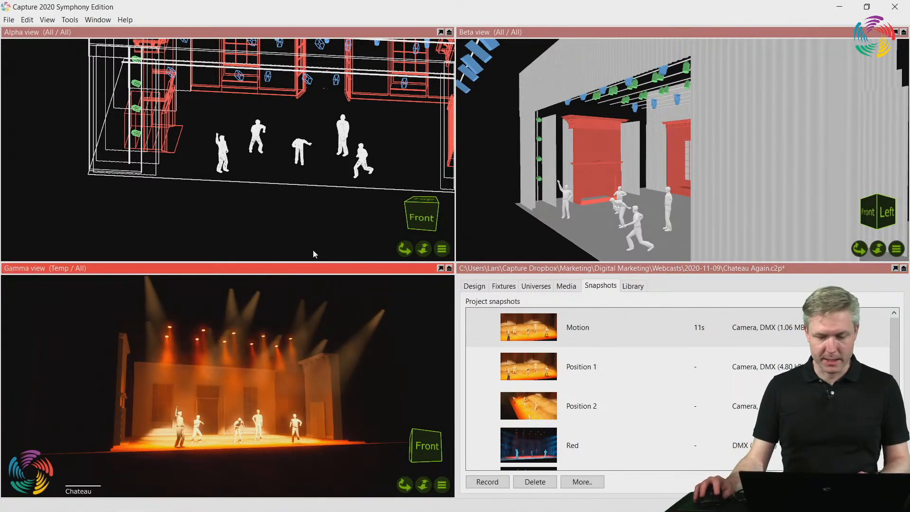
pyautogui.click(227, 31)
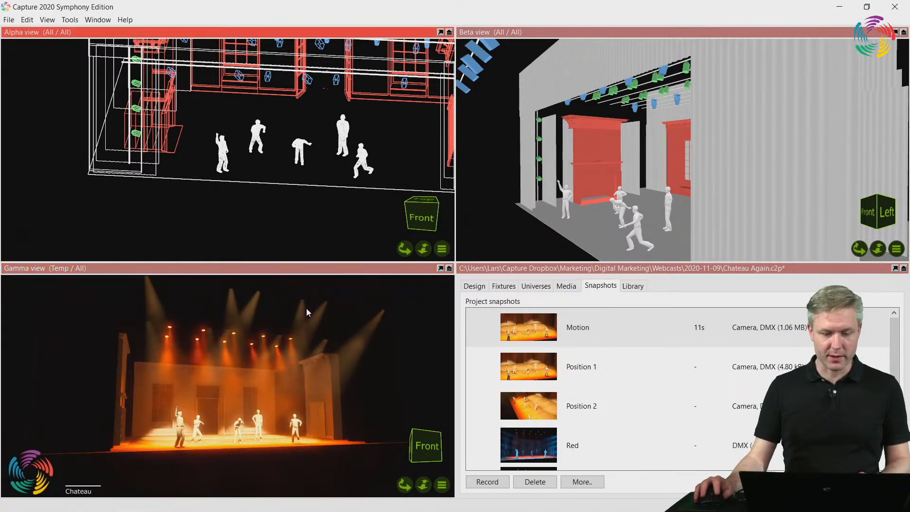
pyautogui.click(313, 277)
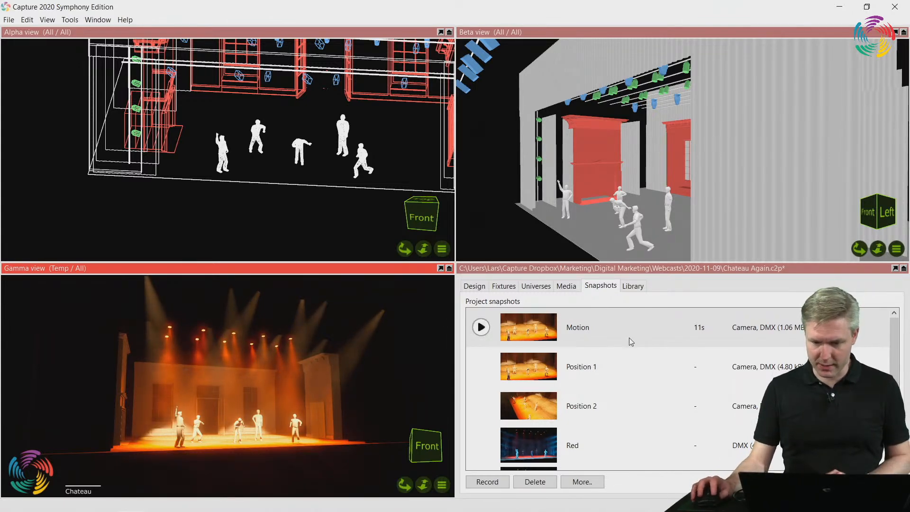
pyautogui.click(627, 326)
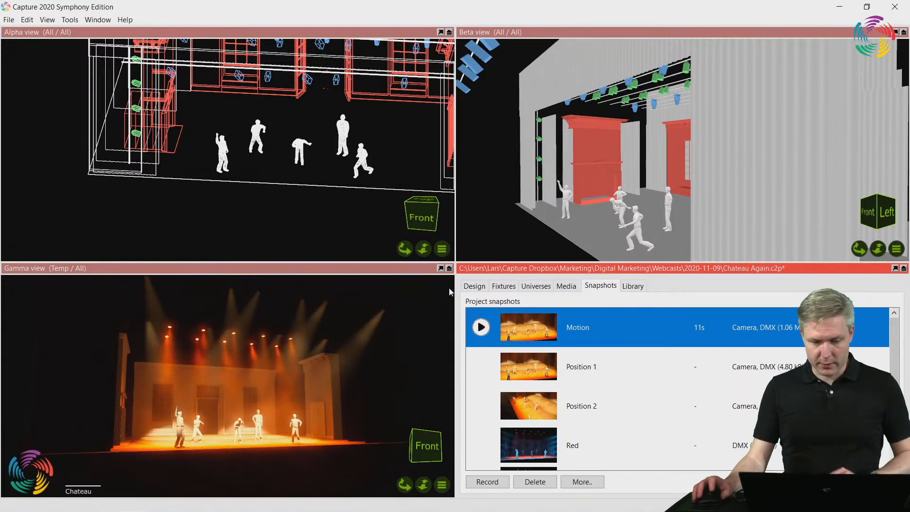
# Switch the Alpha view to Live and the Gamma view to Wireframe
pyautogui.click(445, 247)
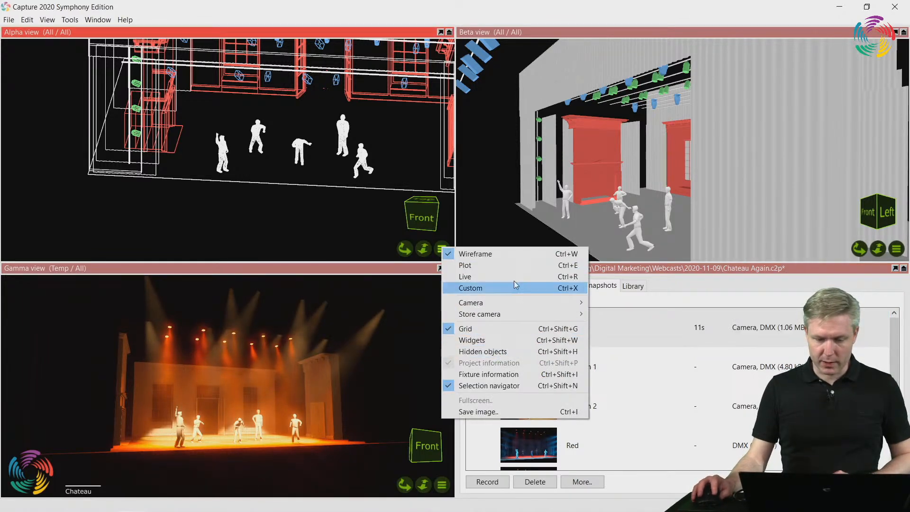
pyautogui.click(516, 272)
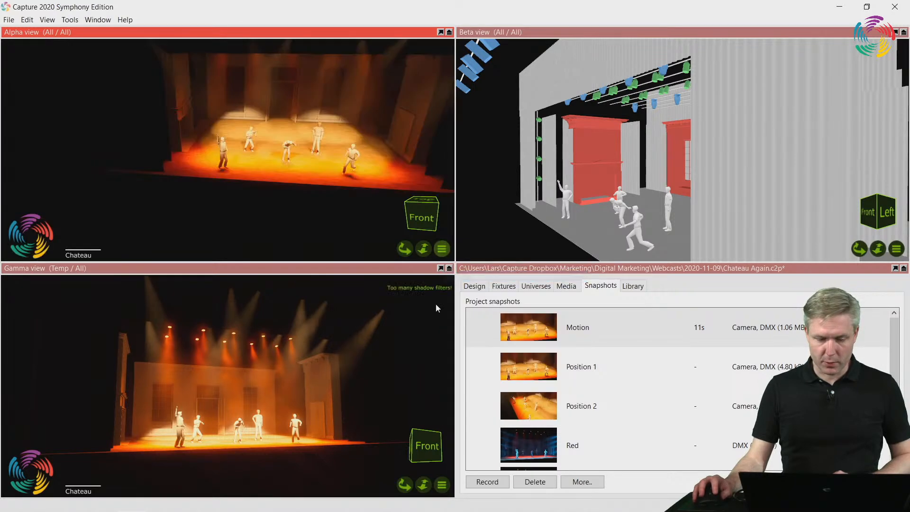
pyautogui.click(442, 486)
pyautogui.click(475, 319)
# Render "Motion" from the Alpha view to "Motion 2.mp4" on the Desktop at 1280 x 720 and High, 6.2 Mbps, cancelling the render partway
pyautogui.rightClick(602, 335)
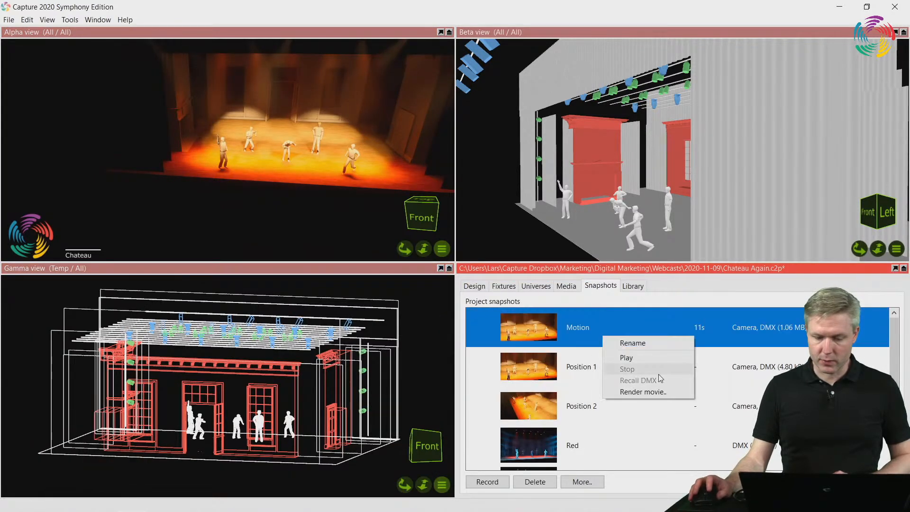
pyautogui.click(659, 393)
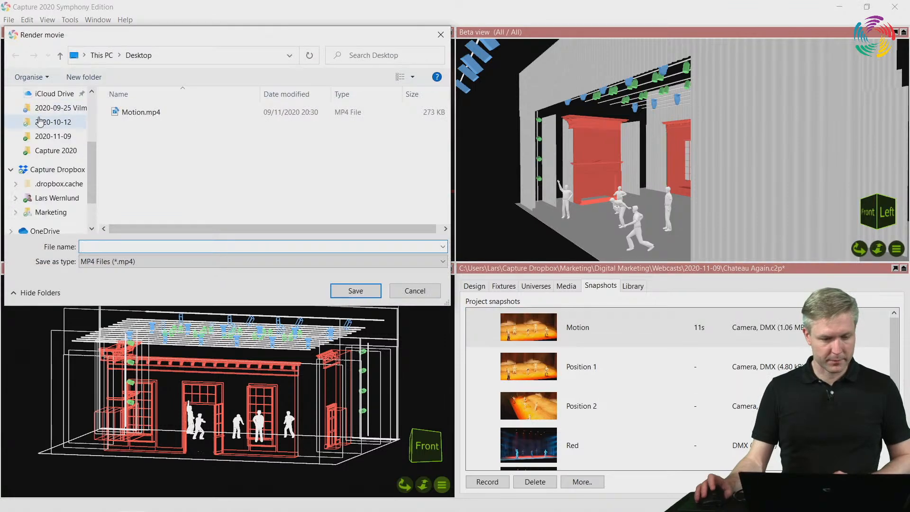
pyautogui.scroll(3, 39, 122)
pyautogui.click(46, 131)
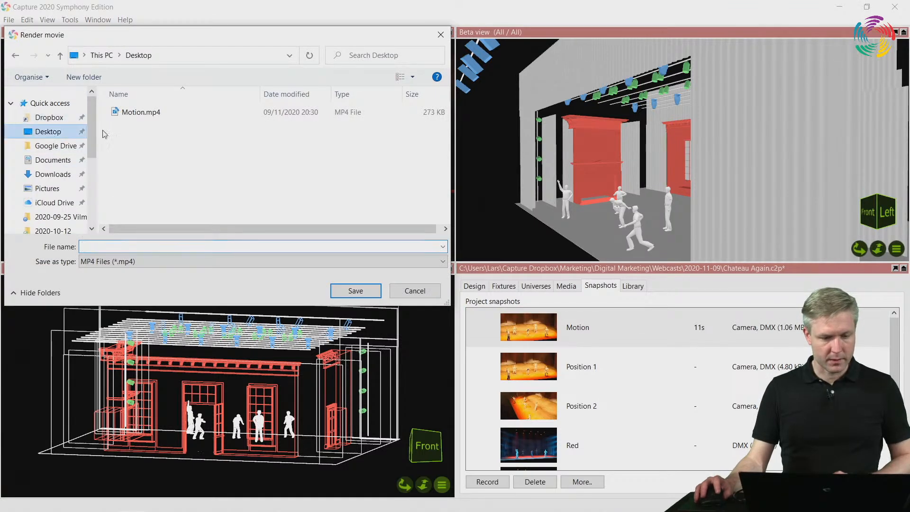
pyautogui.click(144, 116)
pyautogui.click(106, 245)
pyautogui.click(105, 246)
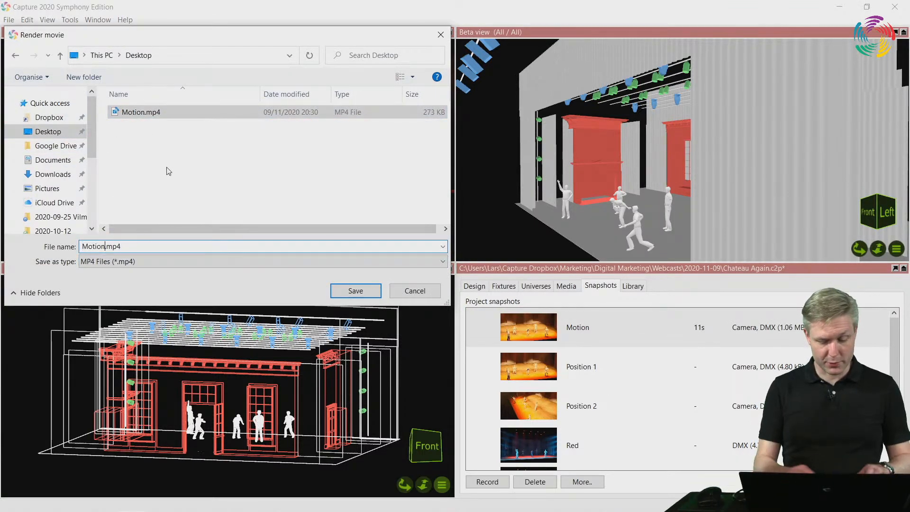
pyautogui.write('2')
pyautogui.click(357, 290)
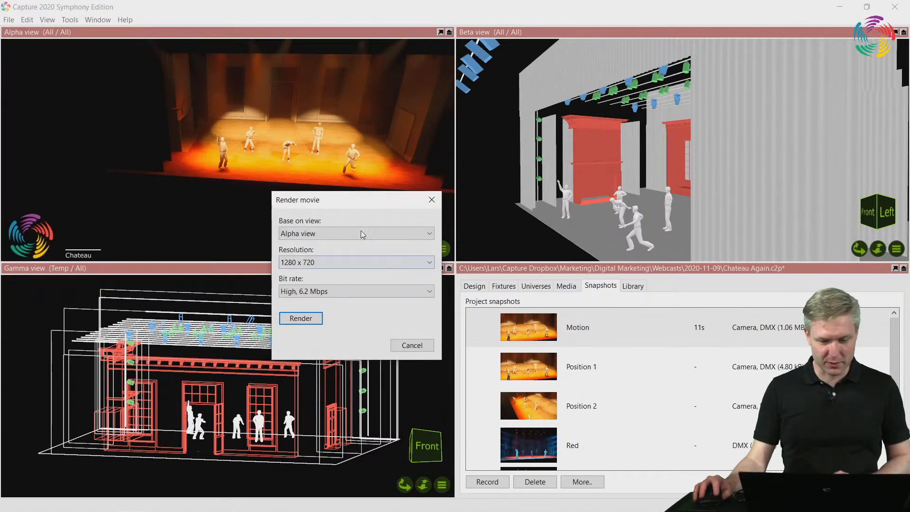
pyautogui.click(301, 318)
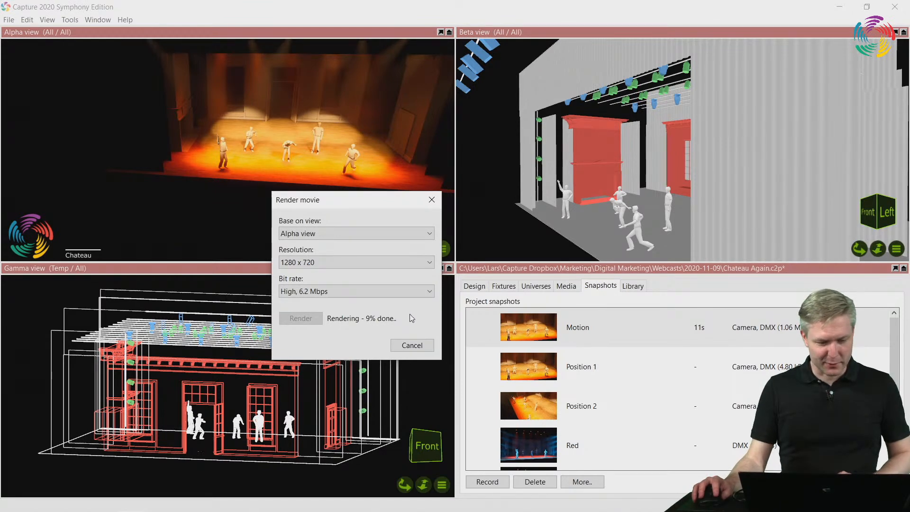
pyautogui.click(417, 348)
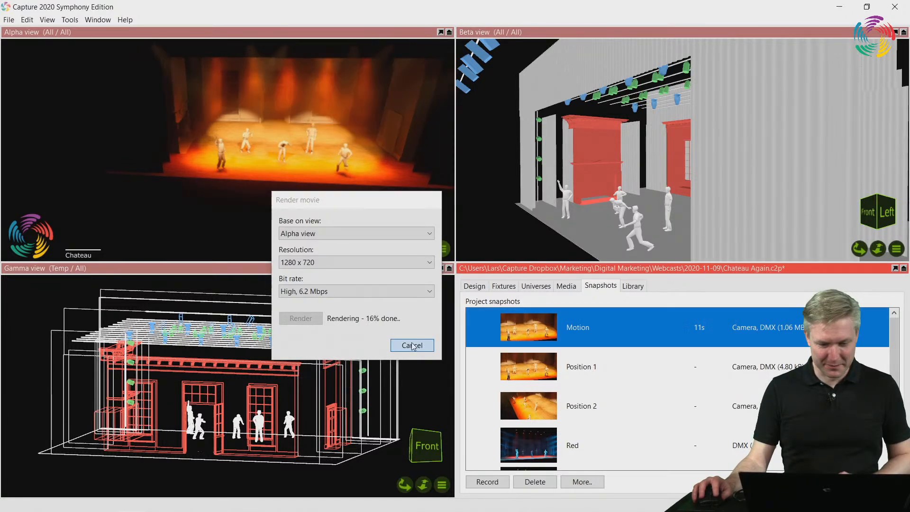
# Minimize Capture, play Motion 2.mp4 from the desktop, rewind it to the start, and close the video player
pyautogui.click(846, 5)
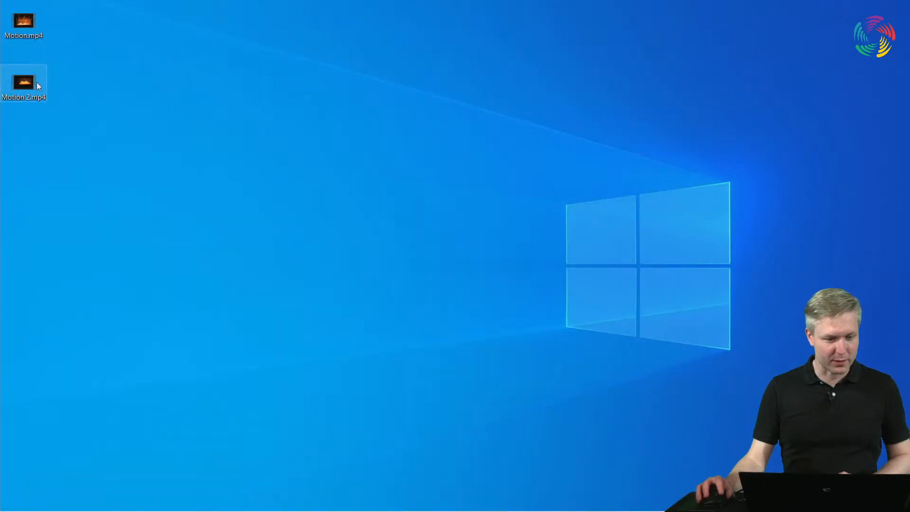
pyautogui.doubleClick(36, 82)
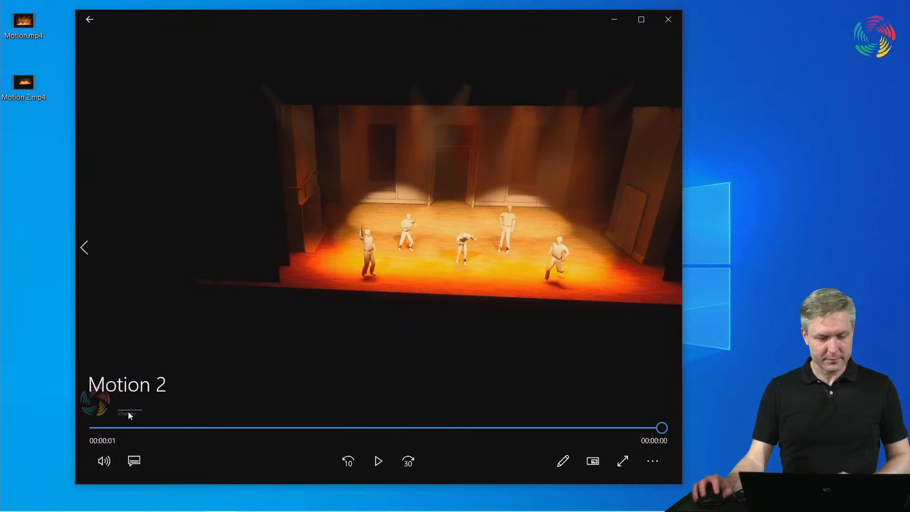
pyautogui.moveTo(93, 429); pyautogui.dragTo(91, 387)
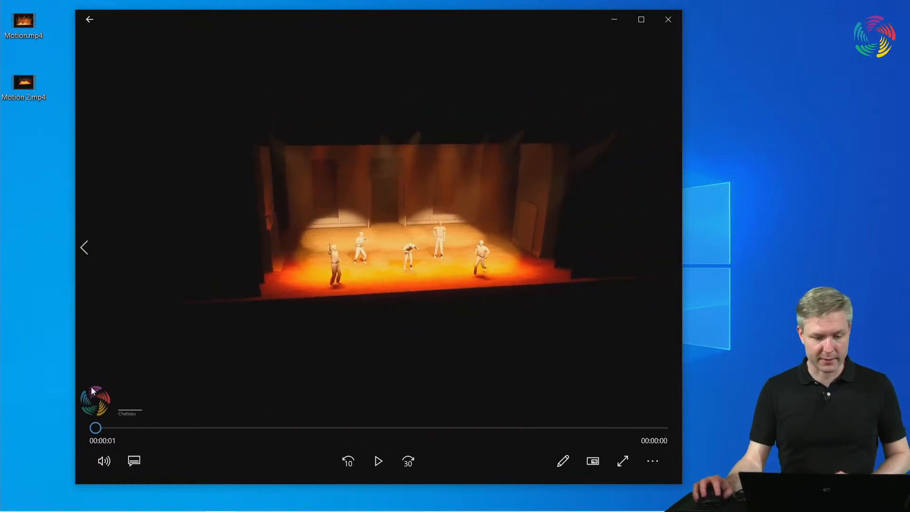
pyautogui.click(668, 25)
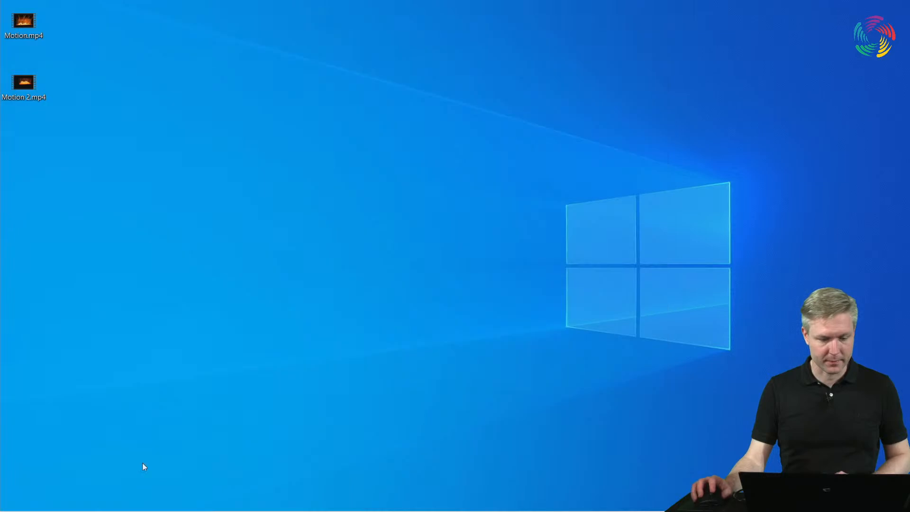
# Return to Capture and make the Alpha view the active view
pyautogui.click(131, 500)
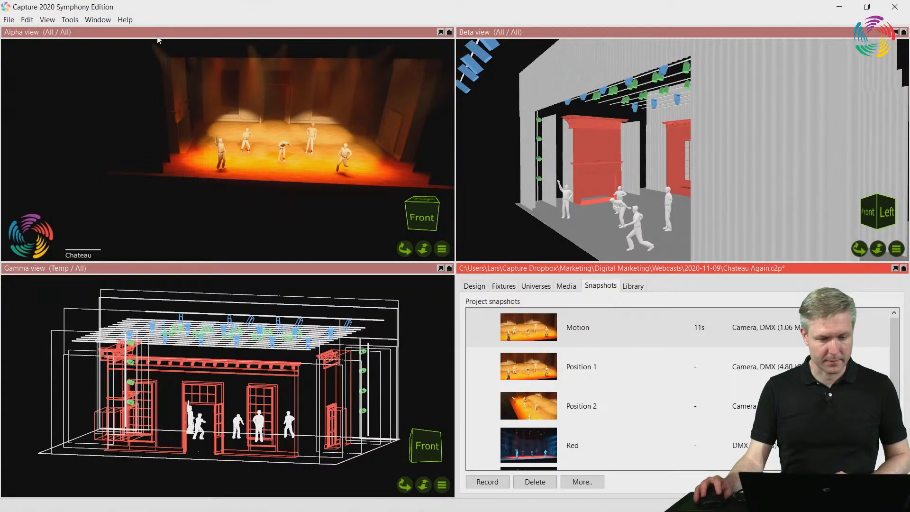
pyautogui.click(170, 69)
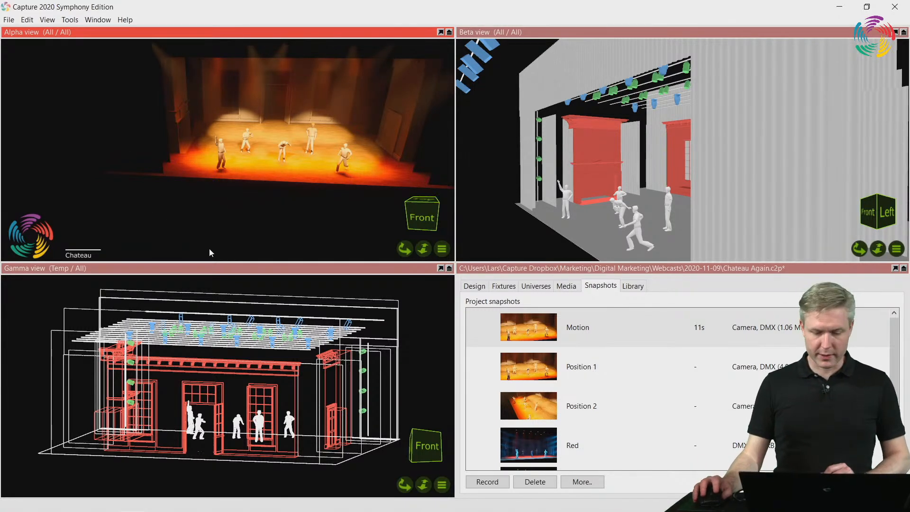
pyautogui.click(277, 269)
pyautogui.click(210, 33)
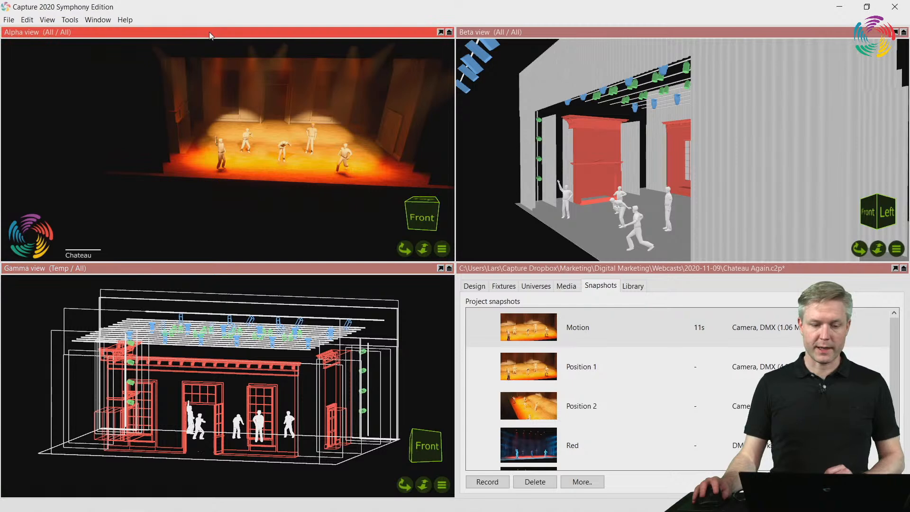
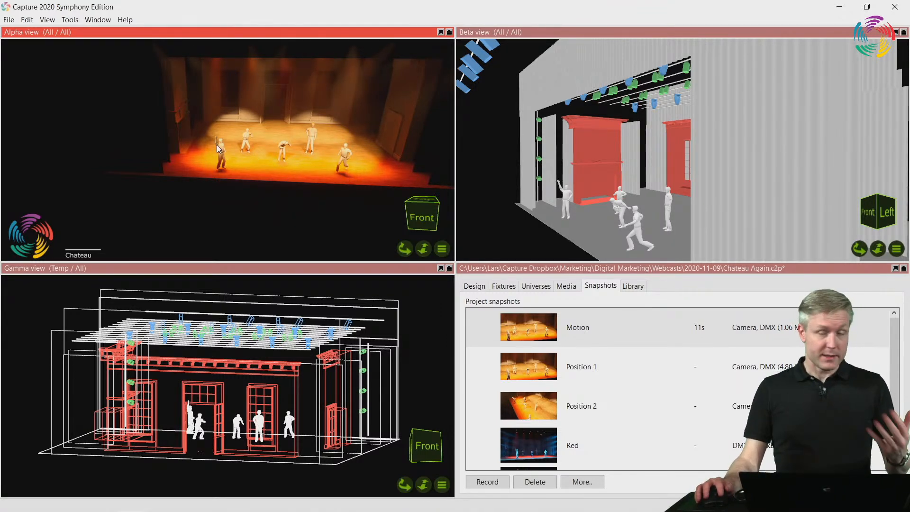
# Examine the Alpha view's patch address and the available patch modes in the view properties, keeping the mode on Standard
pyautogui.click(483, 286)
pyautogui.scroll(-5, 614, 455)
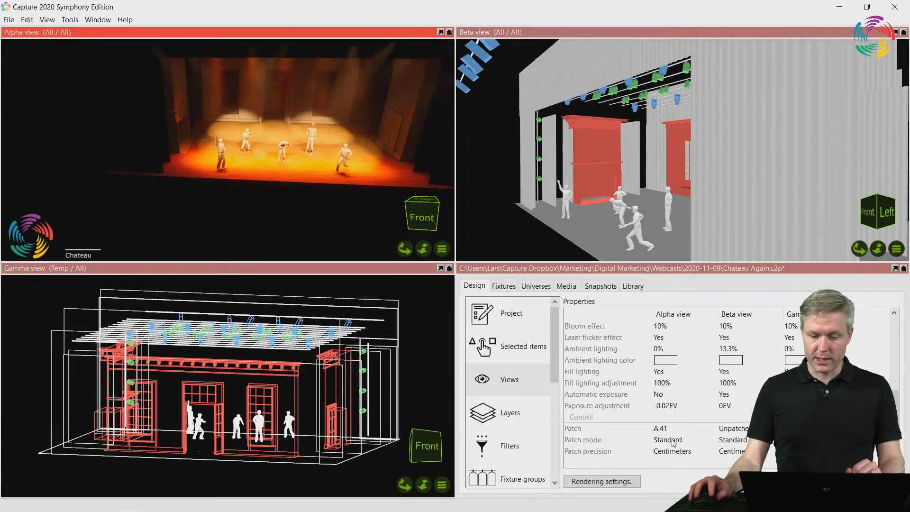
pyautogui.click(678, 441)
pyautogui.click(680, 441)
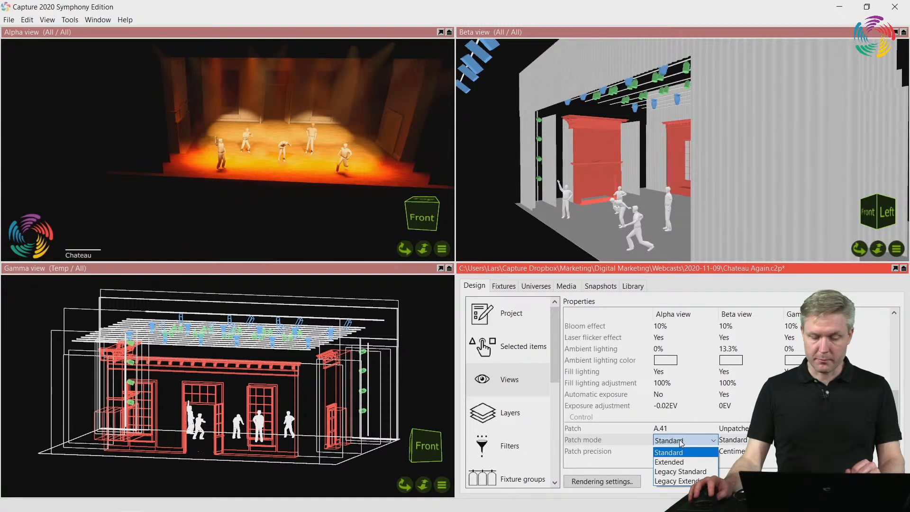
pyautogui.click(680, 441)
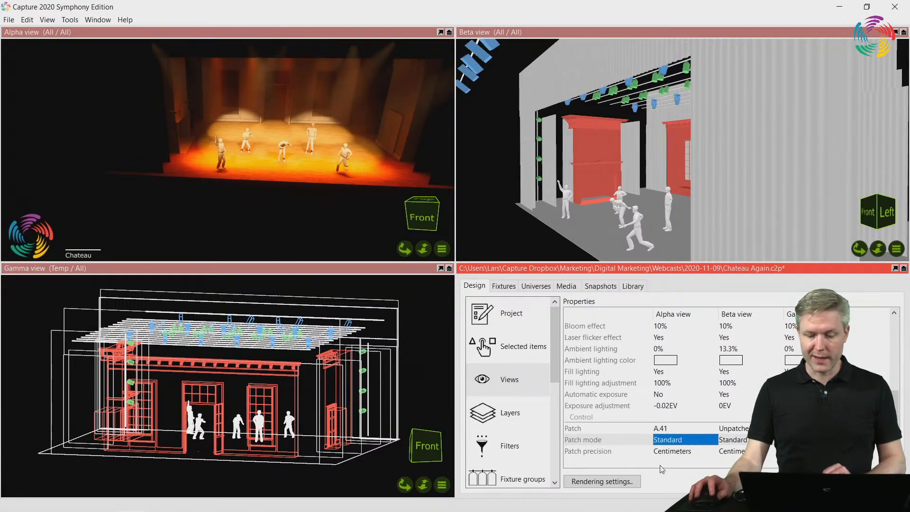
pyautogui.click(679, 428)
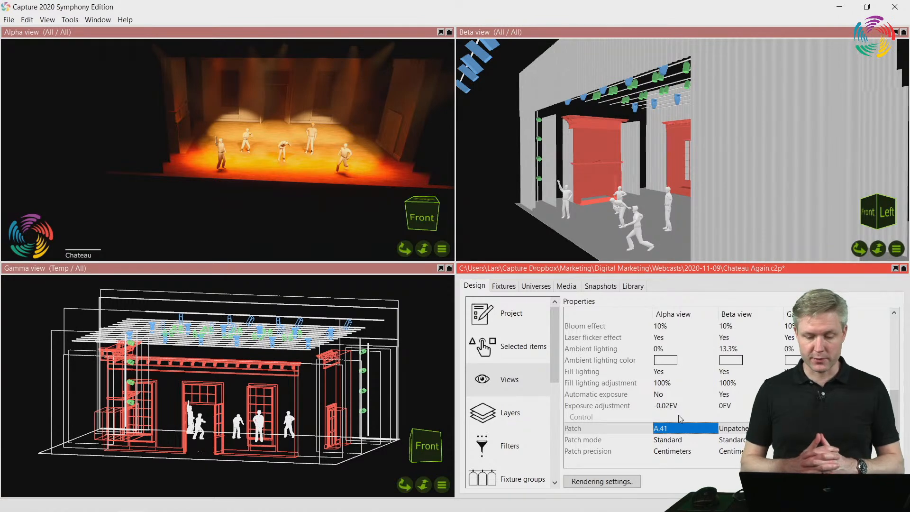
pyautogui.click(691, 441)
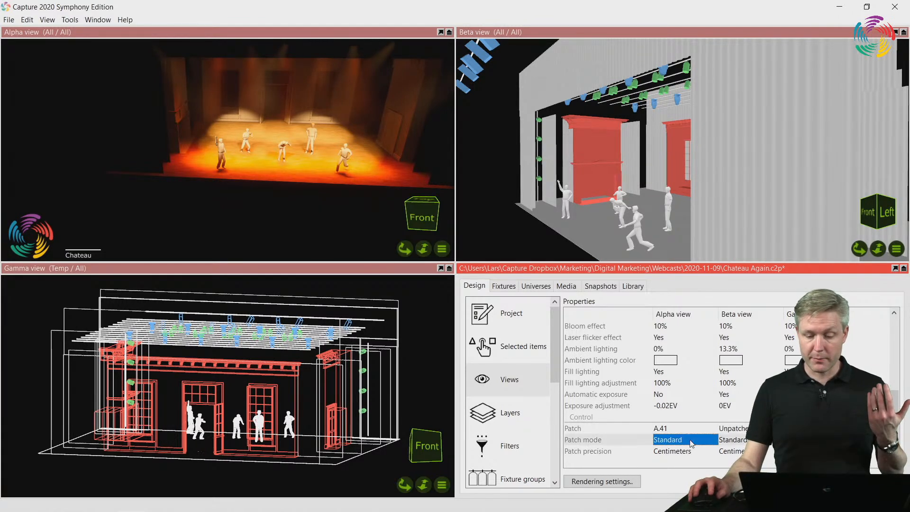
pyautogui.click(690, 440)
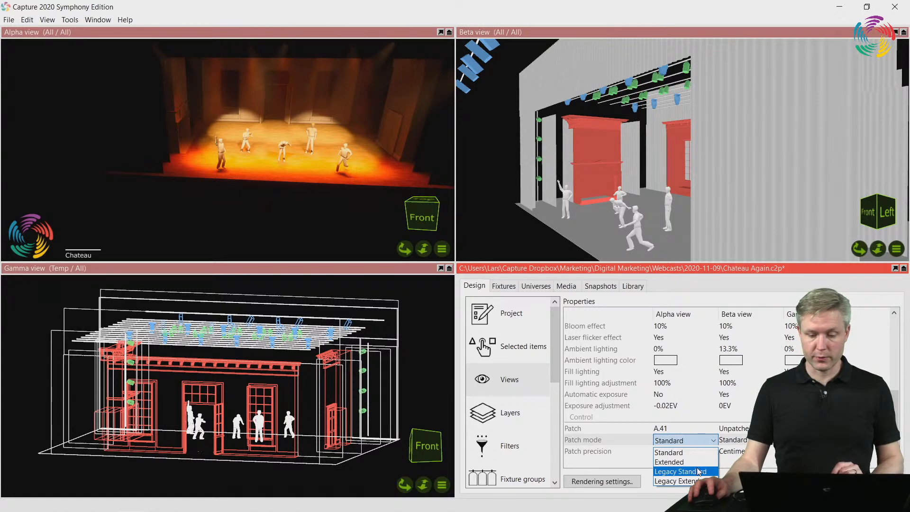
pyautogui.click(686, 453)
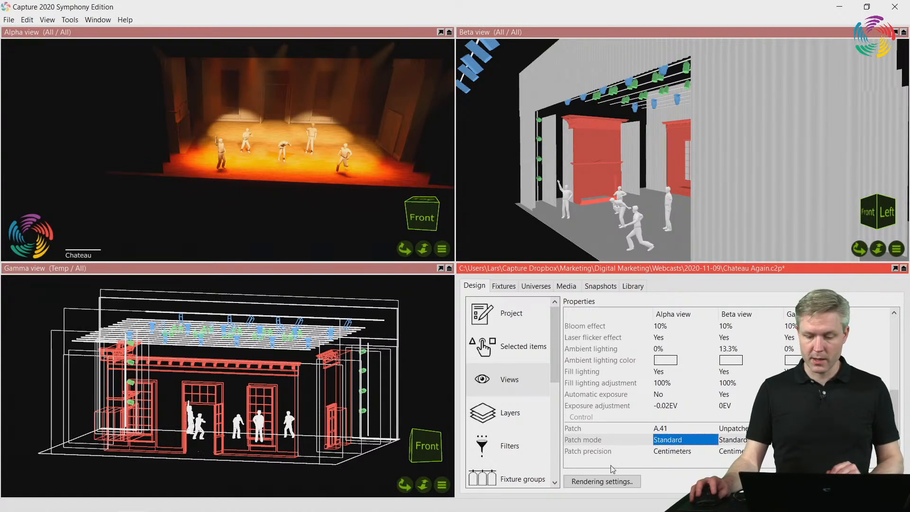
# Check the available patch precision options for the Alpha view without changing the setting
pyautogui.click(686, 452)
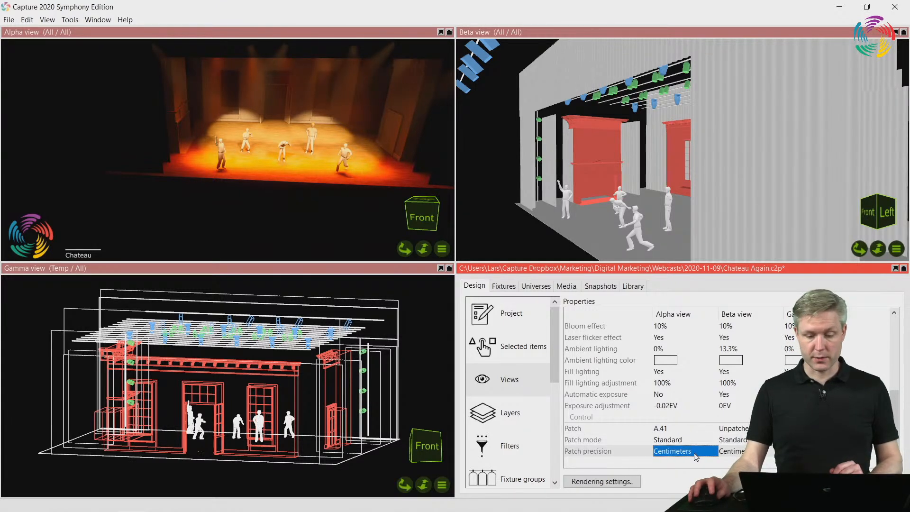
pyautogui.click(694, 455)
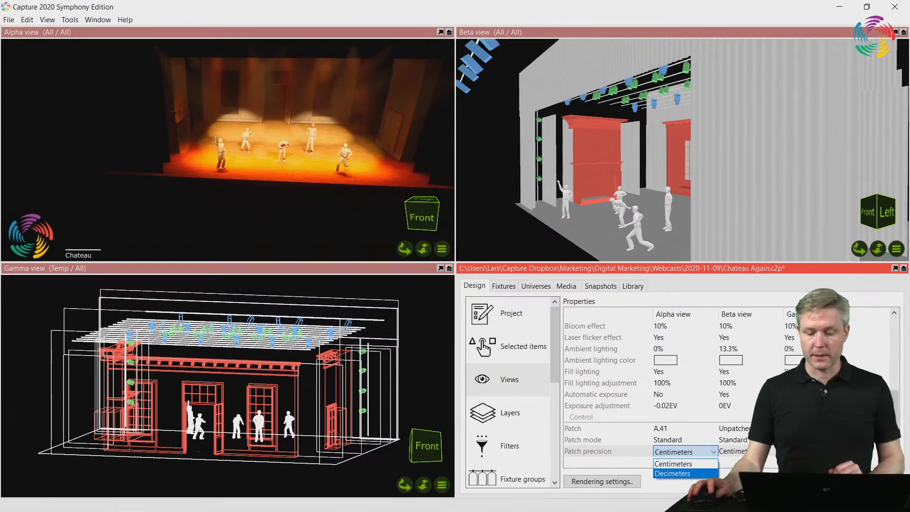
pyautogui.press('Escape')
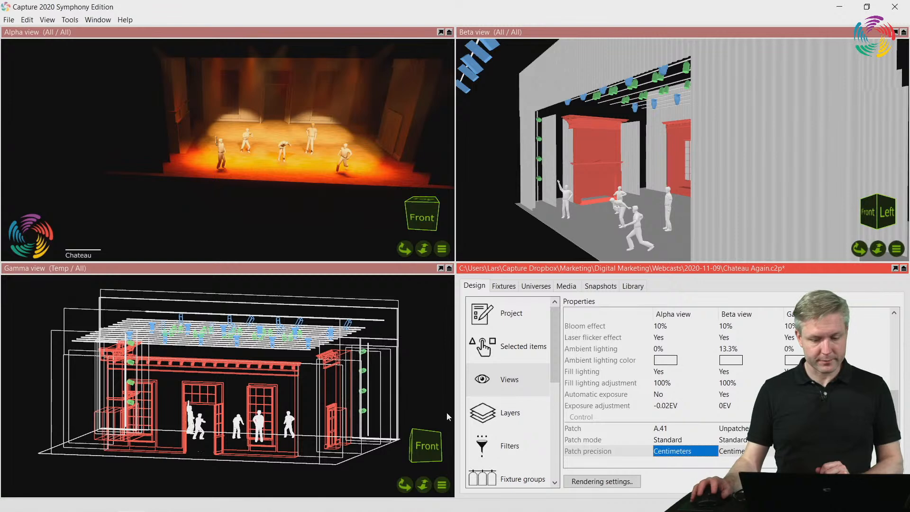
# Set the Alpha view's patch mode to Extended
pyautogui.click(693, 428)
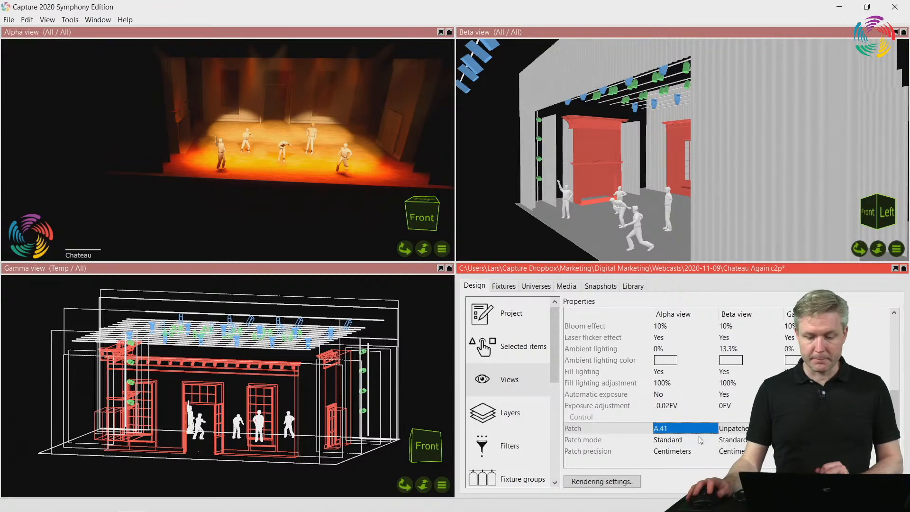
pyautogui.click(673, 439)
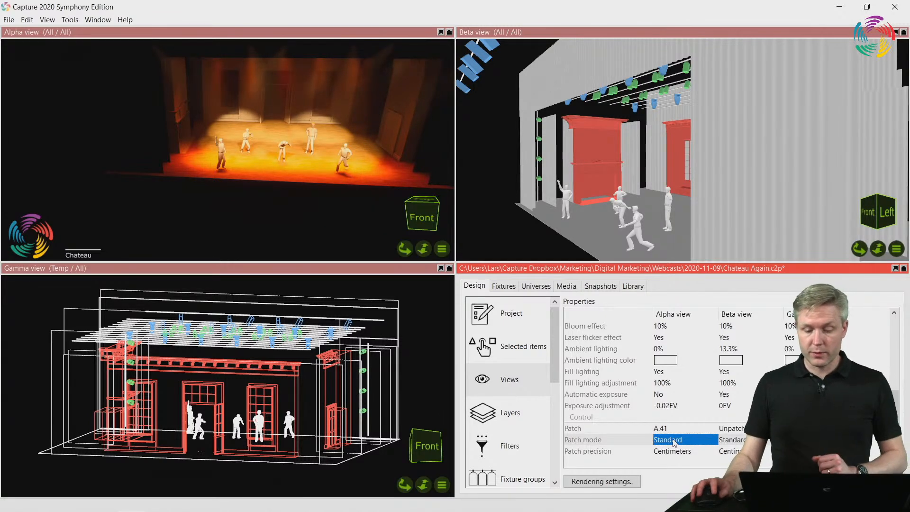
pyautogui.click(678, 440)
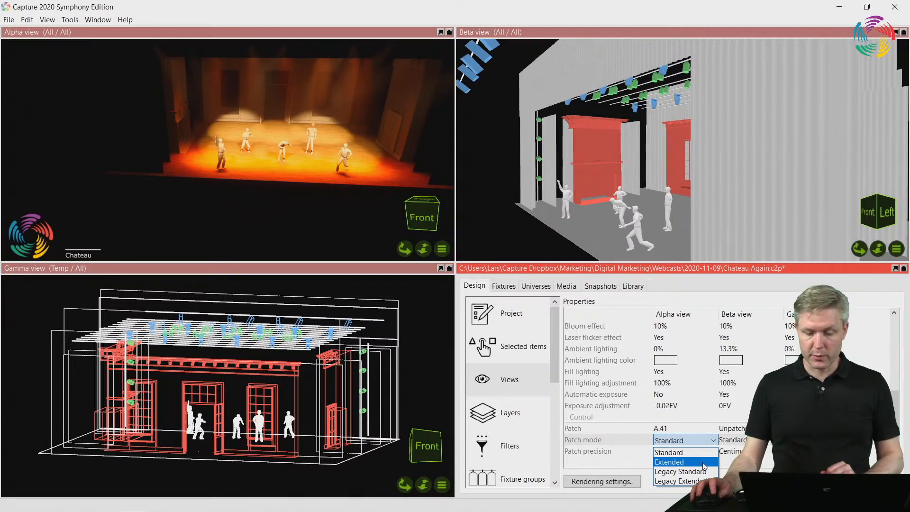
pyautogui.click(704, 462)
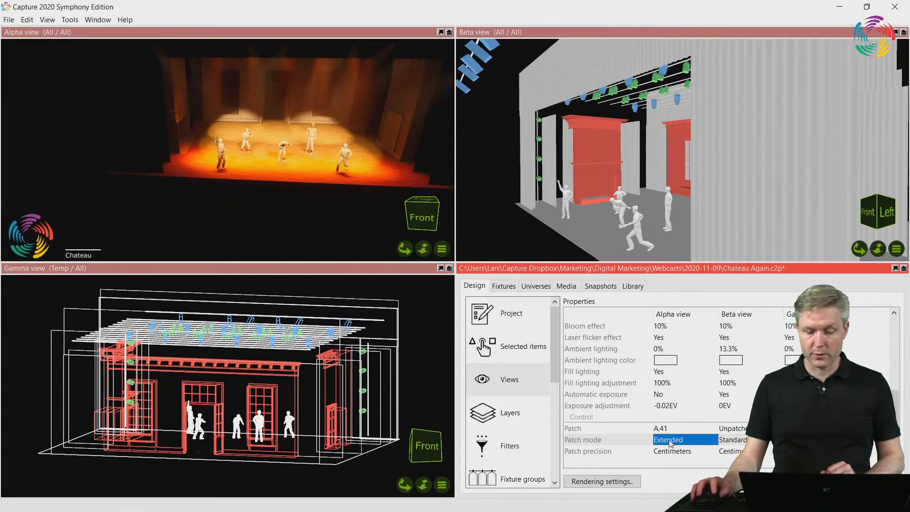
# Enlarge the universes display and highlight the Alpha view's patched channels in the preview of universe A
pyautogui.click(543, 287)
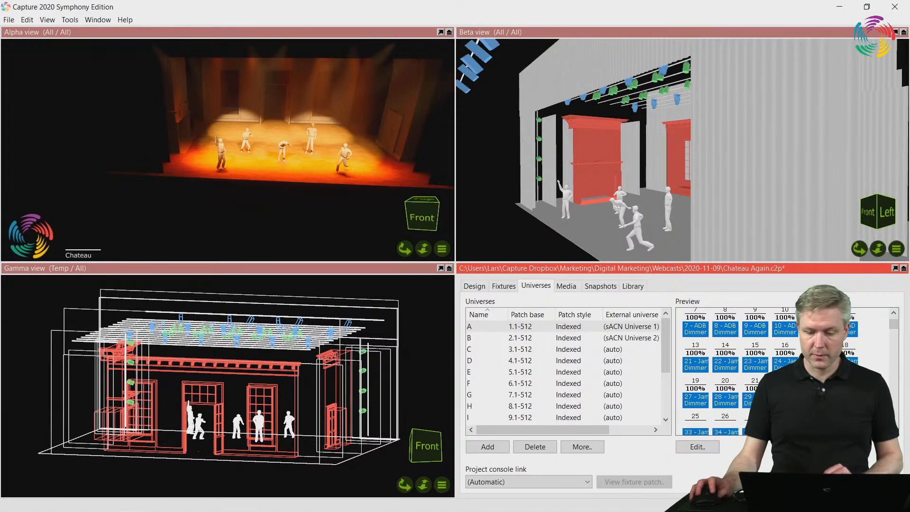
pyautogui.doubleClick(586, 270)
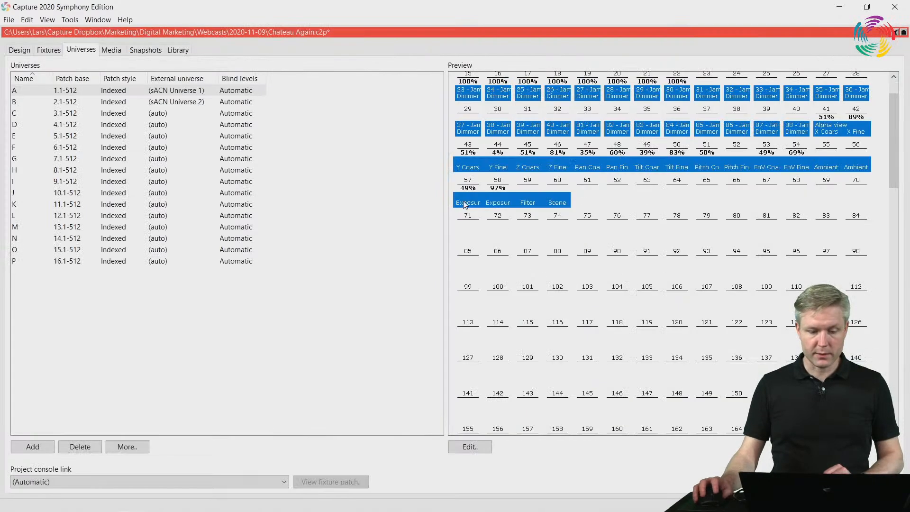
pyautogui.click(541, 168)
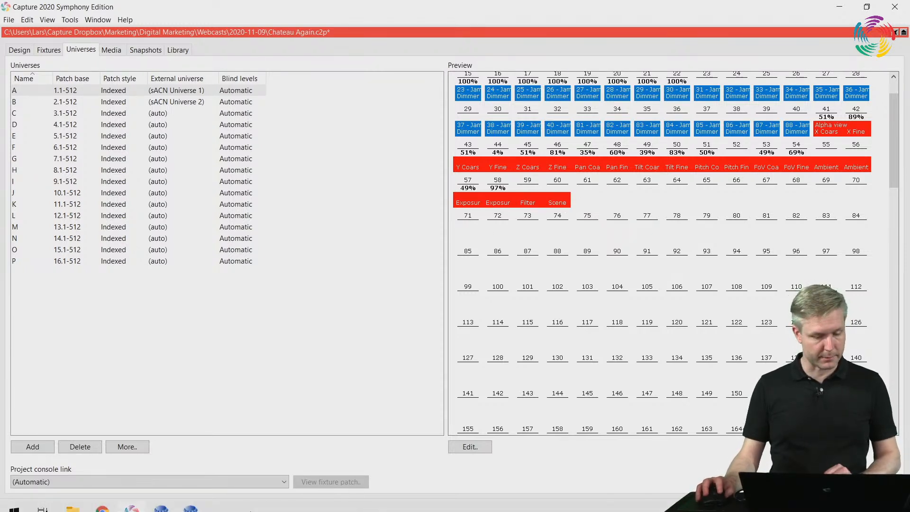
# Switch to the reference manual in Chrome, examine the Filter and Scene channel ranges in the DMX table, and minimize the browser
pyautogui.click(102, 502)
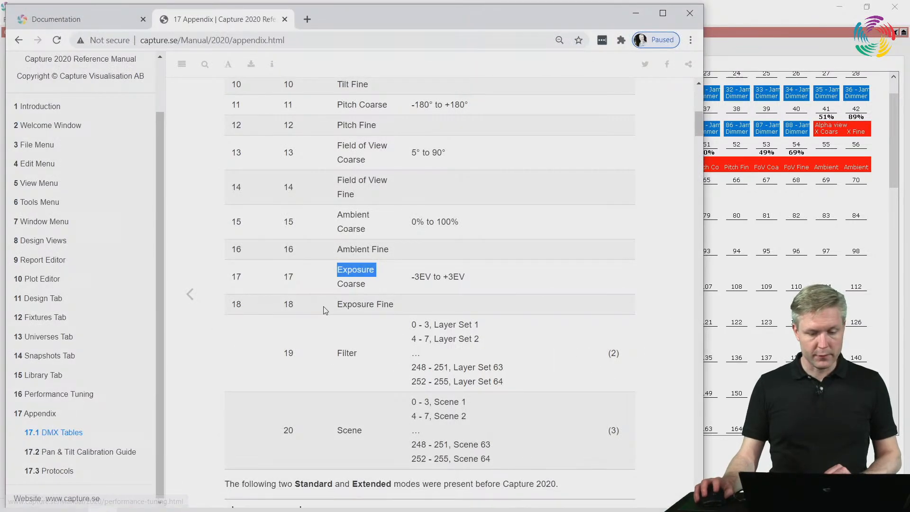
pyautogui.click(354, 319)
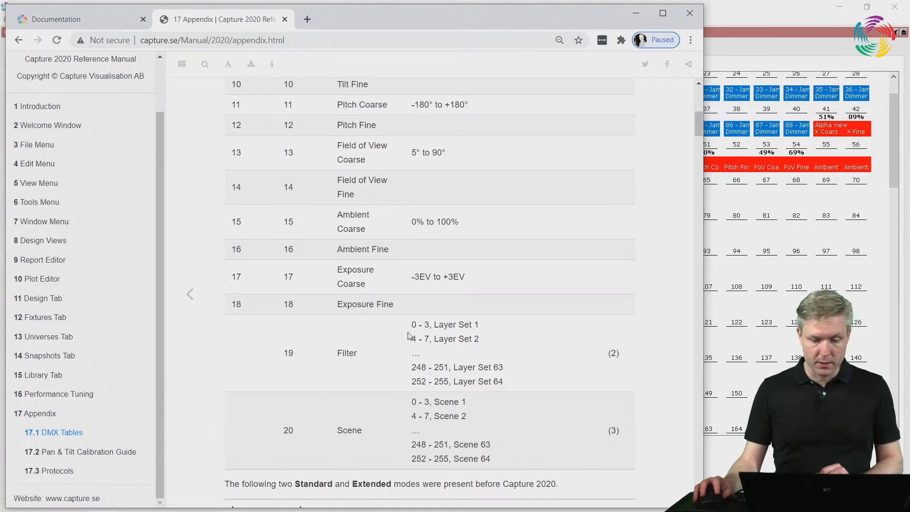
pyautogui.moveTo(285, 357); pyautogui.dragTo(384, 363)
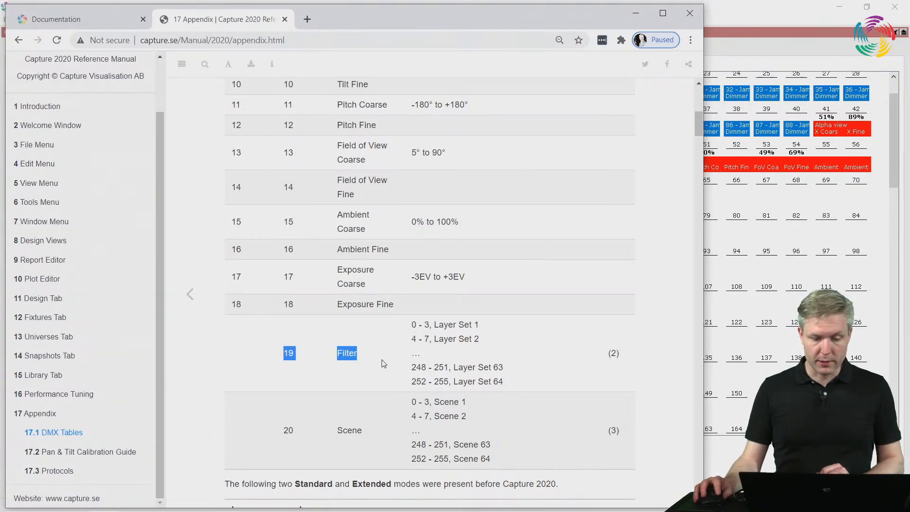
pyautogui.click(453, 335)
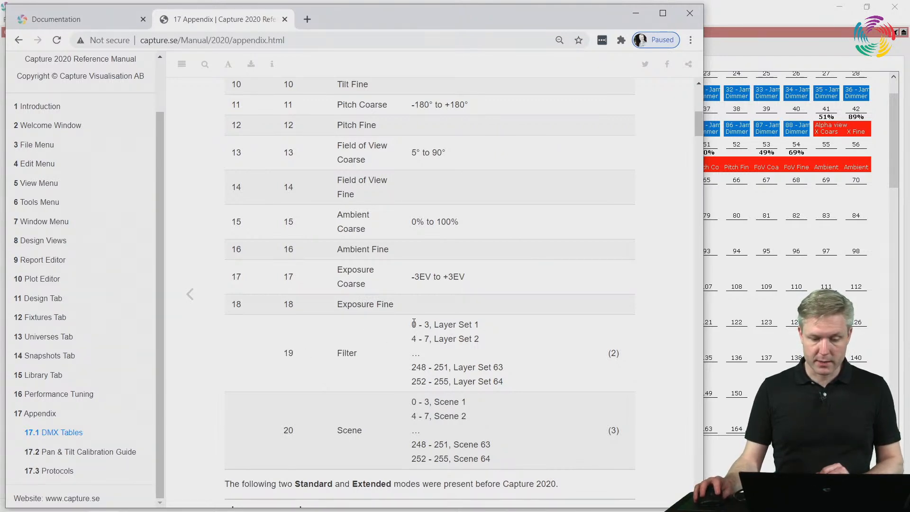
pyautogui.moveTo(413, 324); pyautogui.dragTo(430, 325)
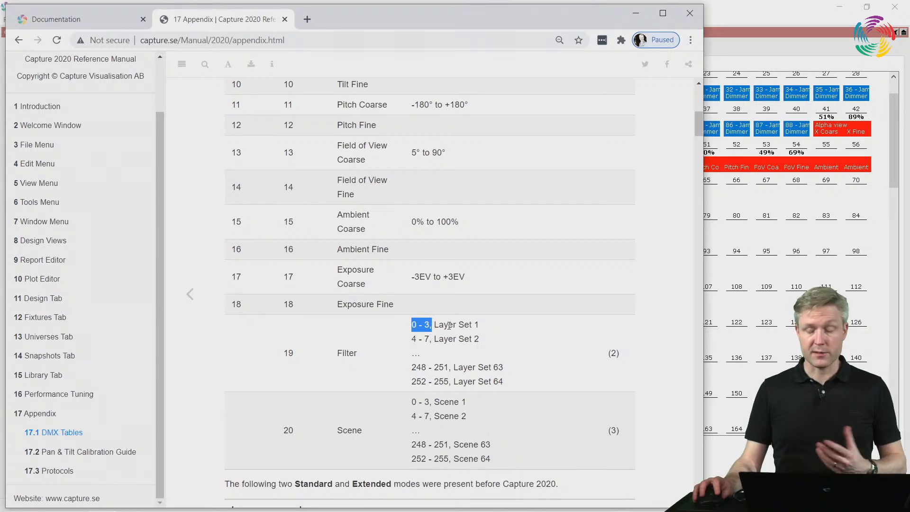
pyautogui.click(476, 322)
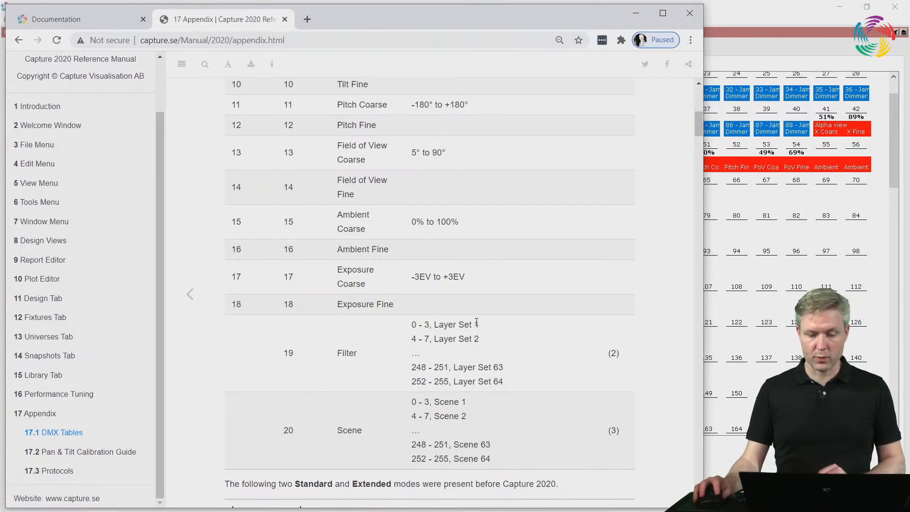
pyautogui.doubleClick(497, 380)
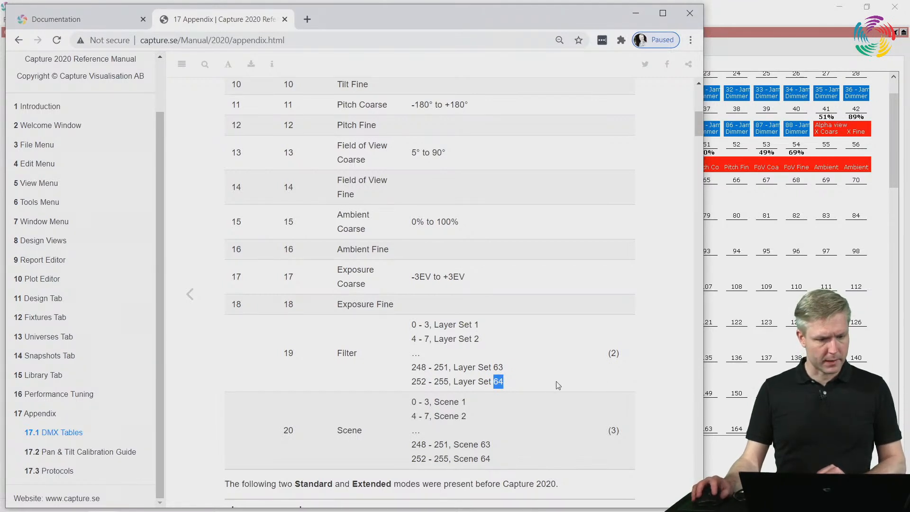
pyautogui.doubleClick(355, 351)
pyautogui.moveTo(435, 325); pyautogui.dragTo(472, 329)
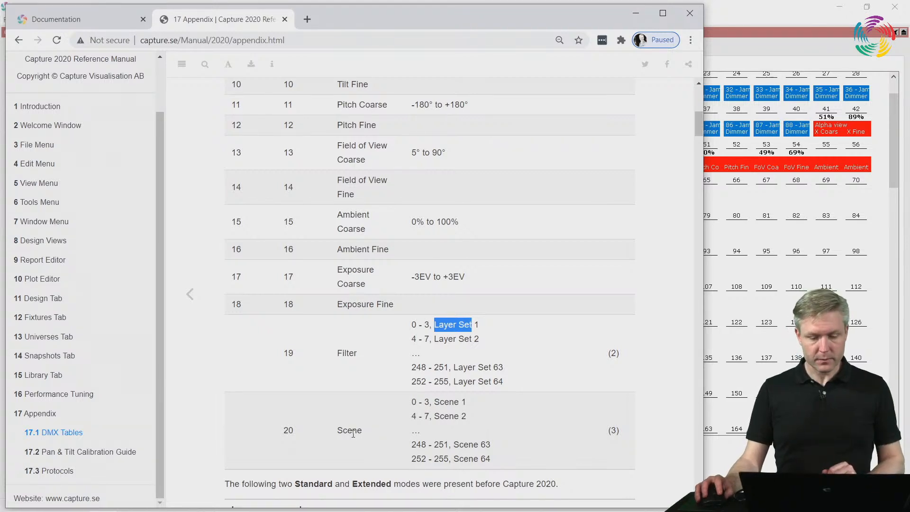
pyautogui.click(355, 432)
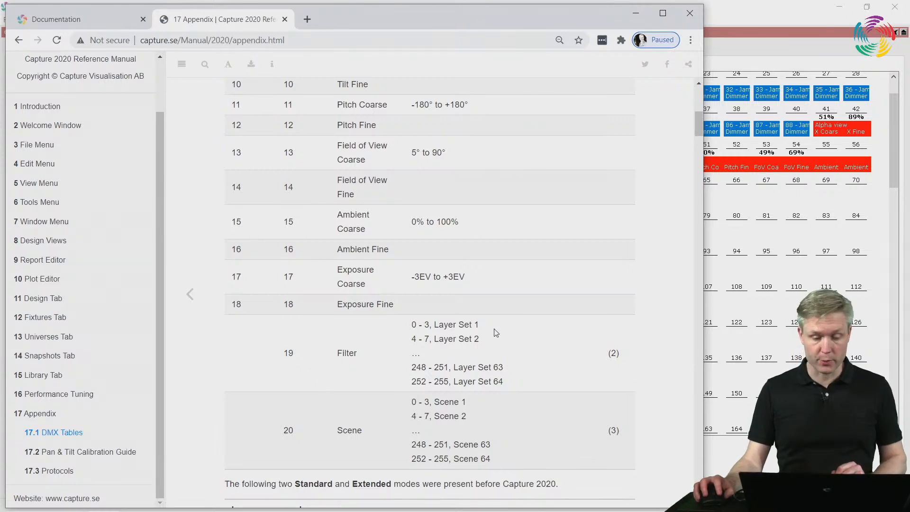
pyautogui.click(636, 13)
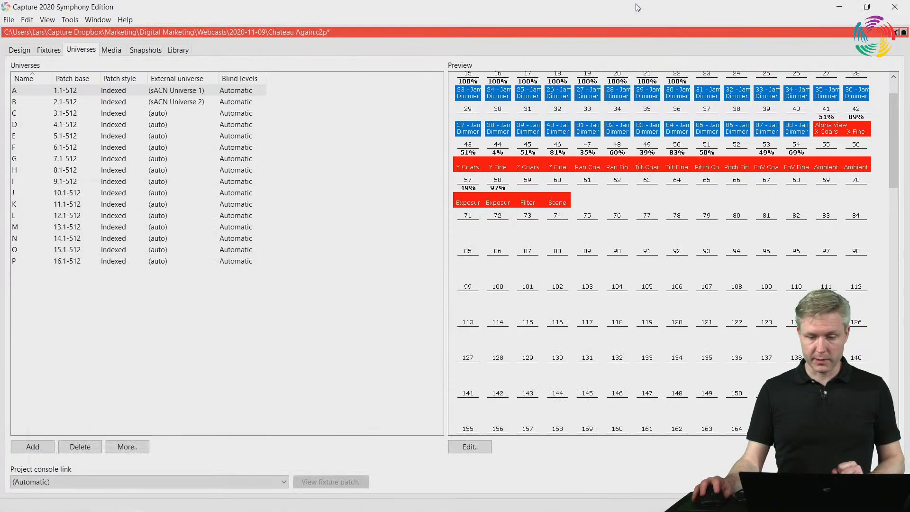
# Restore the four-pane layout and review the Alpha view's patch address and patch mode in the view properties
pyautogui.doubleClick(348, 32)
pyautogui.click(533, 241)
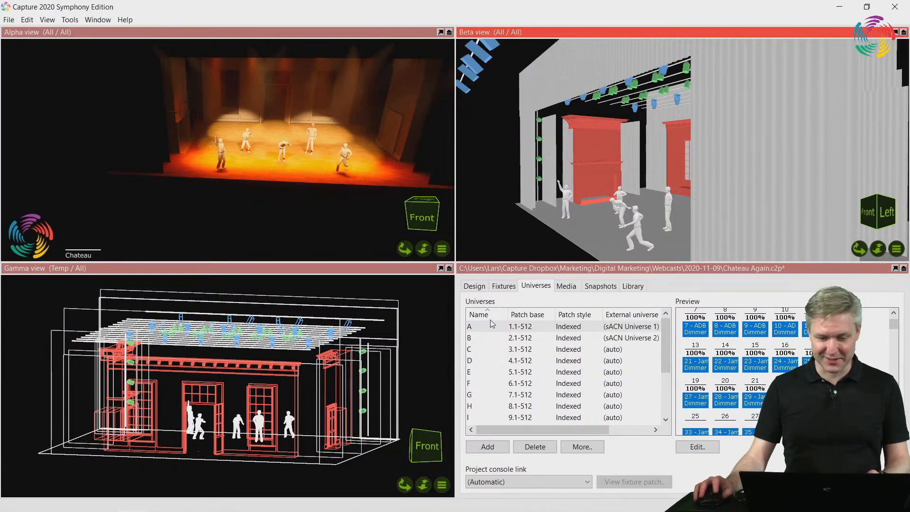
pyautogui.click(466, 287)
pyautogui.scroll(-2, 555, 375)
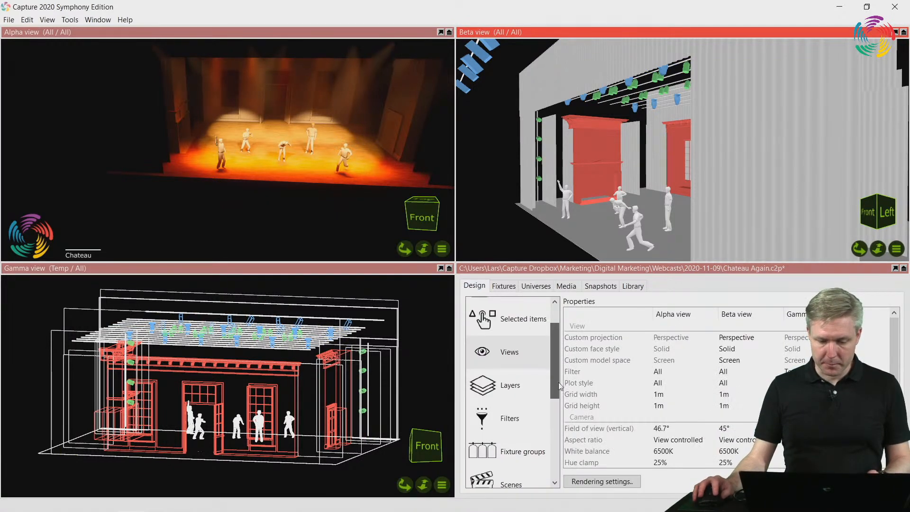
pyautogui.scroll(2, 538, 374)
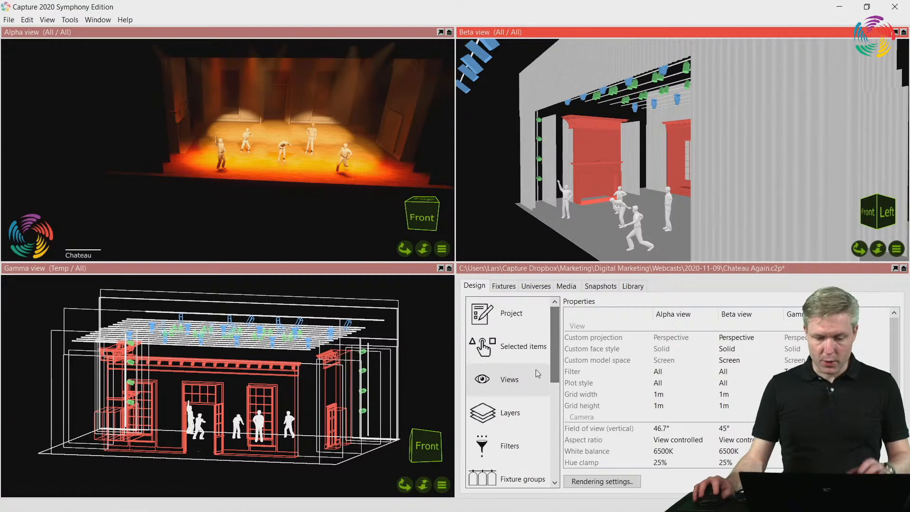
pyautogui.click(639, 442)
pyautogui.scroll(-5, 636, 442)
pyautogui.click(677, 433)
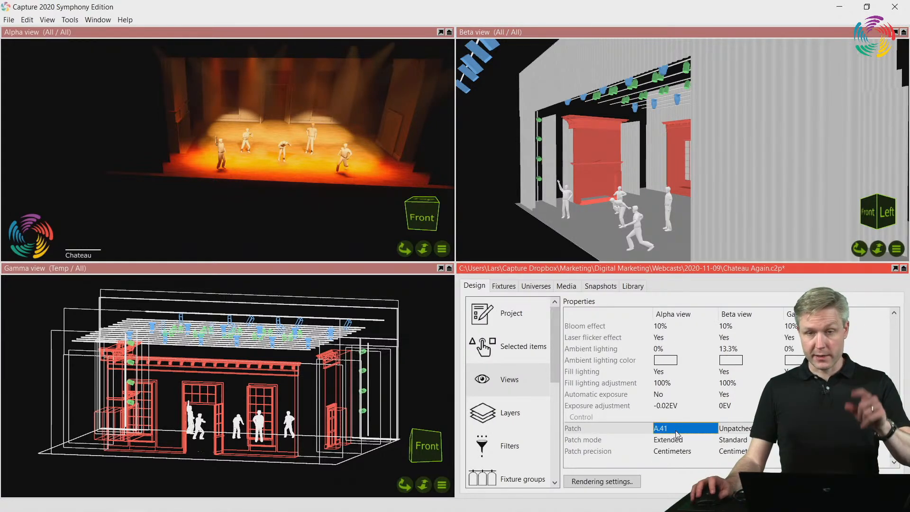
pyautogui.click(681, 442)
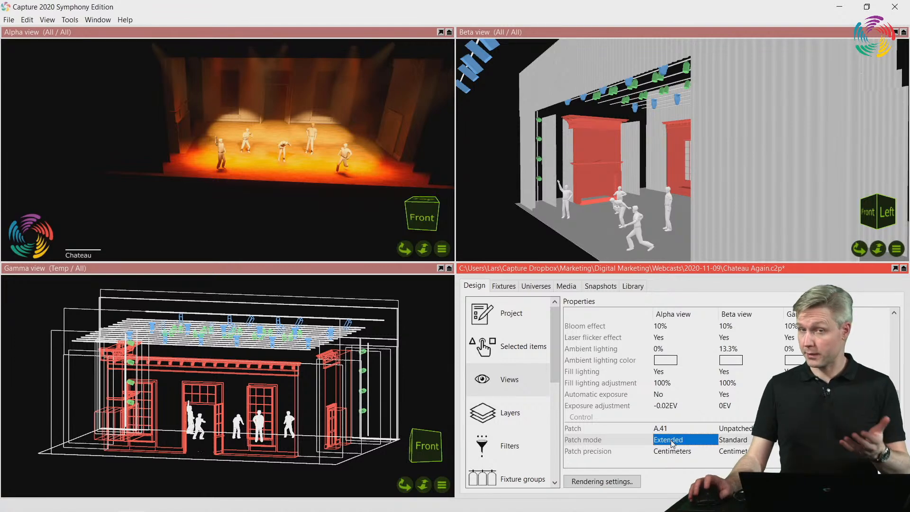
# Open the project's filters and bring their DMX control column into view
pyautogui.moveTo(555, 369); pyautogui.dragTo(550, 393)
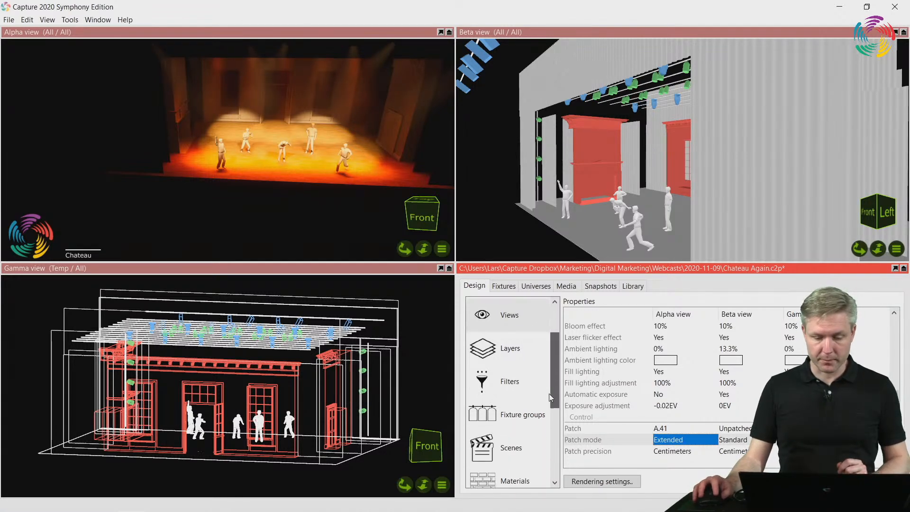
pyautogui.click(521, 382)
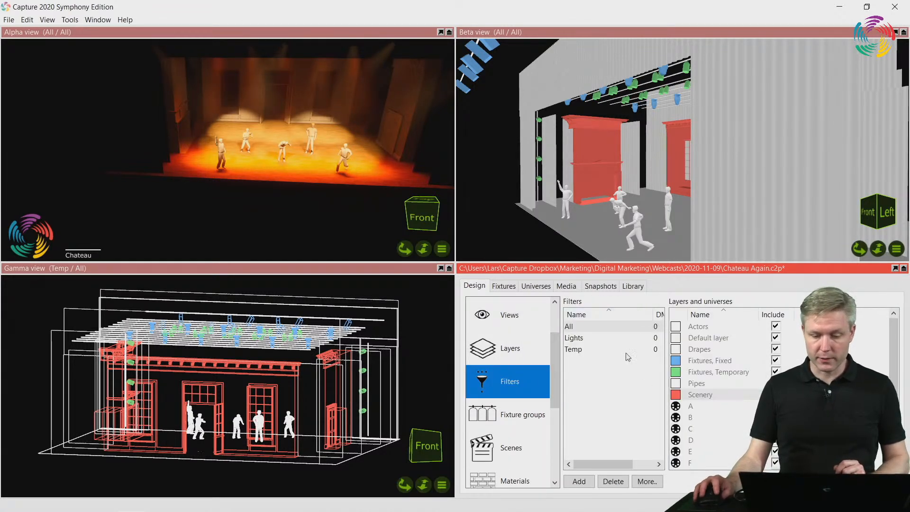
pyautogui.moveTo(612, 465); pyautogui.dragTo(656, 465)
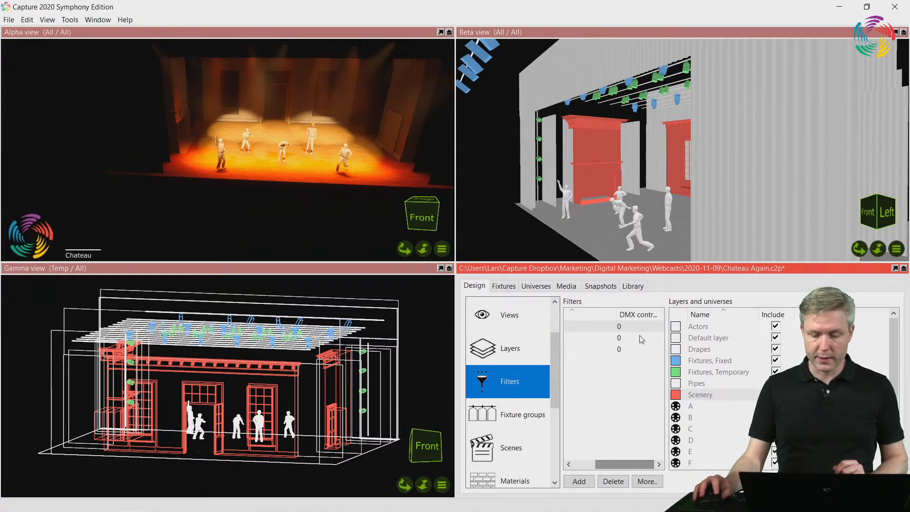
# Assign DMX control slots to the filters: 1 for All, 2 for Lights and 3 for Temp
pyautogui.moveTo(618, 312); pyautogui.dragTo(666, 313)
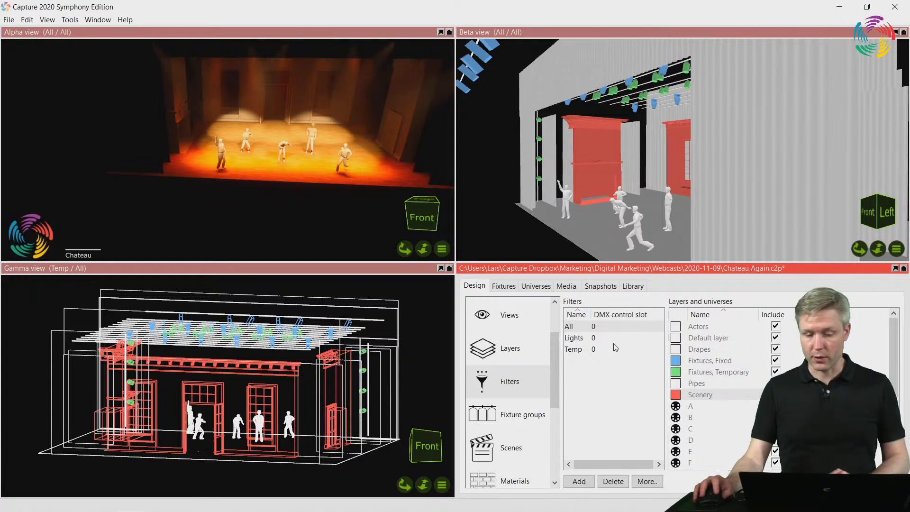
pyautogui.moveTo(592, 313); pyautogui.dragTo(604, 313)
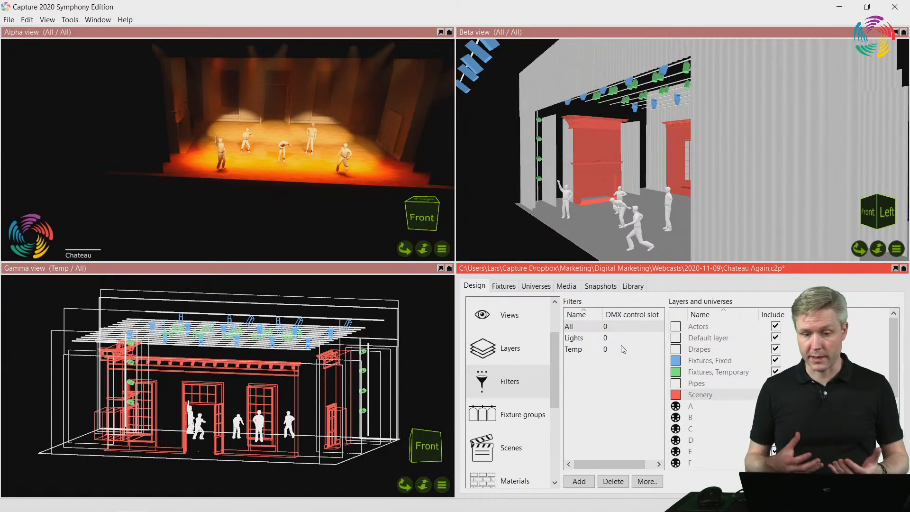
pyautogui.click(628, 326)
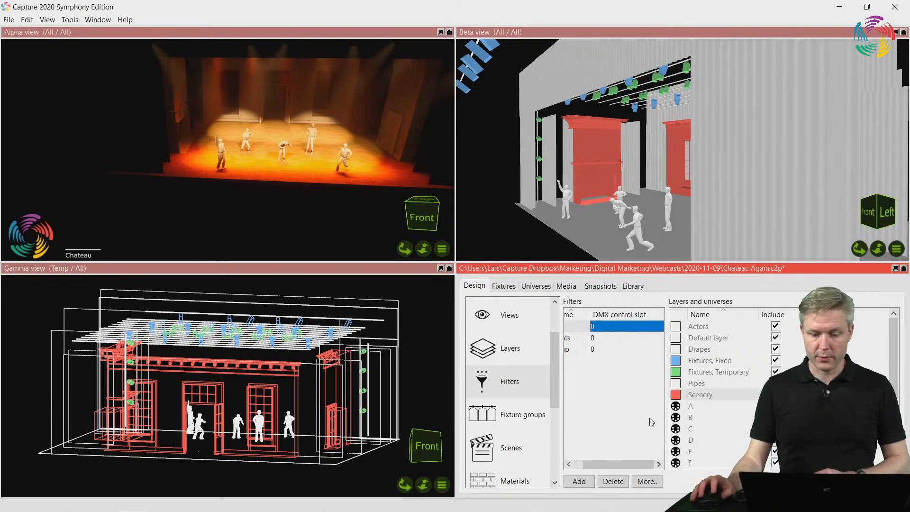
pyautogui.write('1')
pyautogui.press('Return')
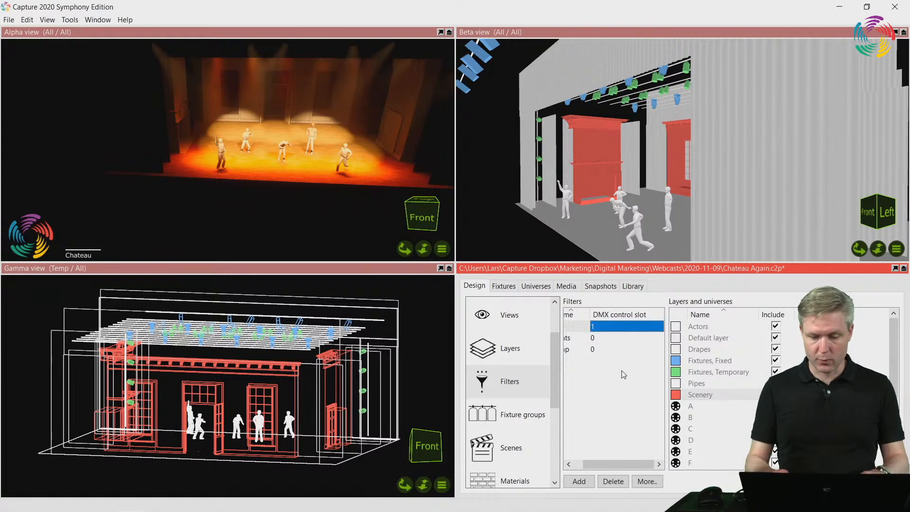
pyautogui.write('2')
pyautogui.press('Return')
pyautogui.write('3')
pyautogui.press('Return')
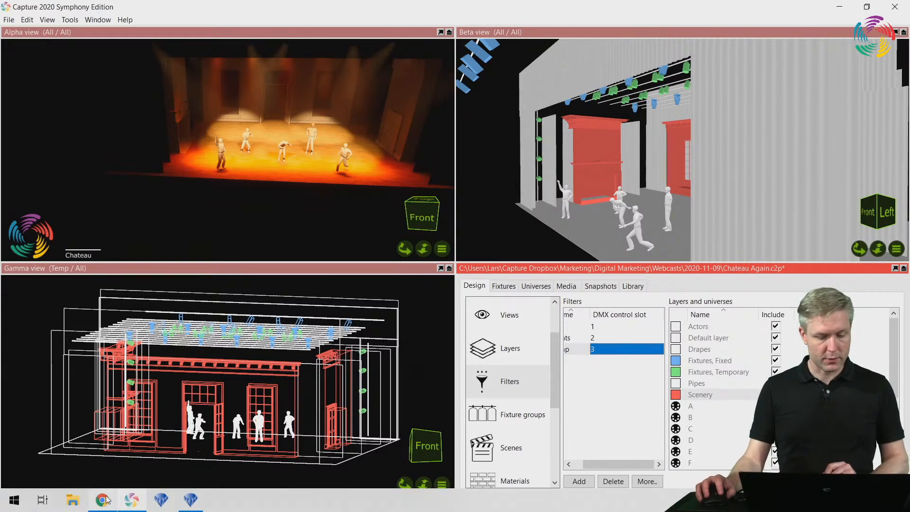
# Check the Filter channel's Layer Set 1 and 2 ranges in the Chrome reference manual, and return to Capture's filter list
pyautogui.click(102, 500)
pyautogui.moveTo(411, 325); pyautogui.dragTo(495, 343)
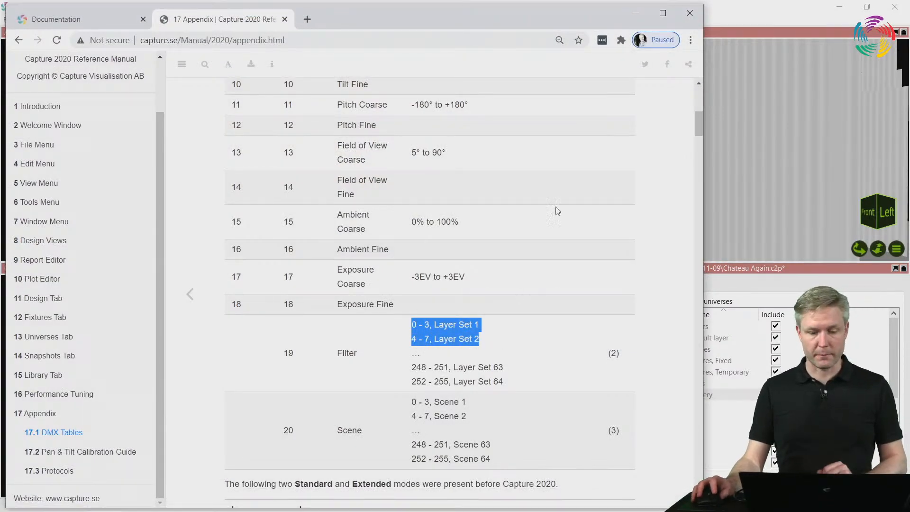
pyautogui.click(635, 13)
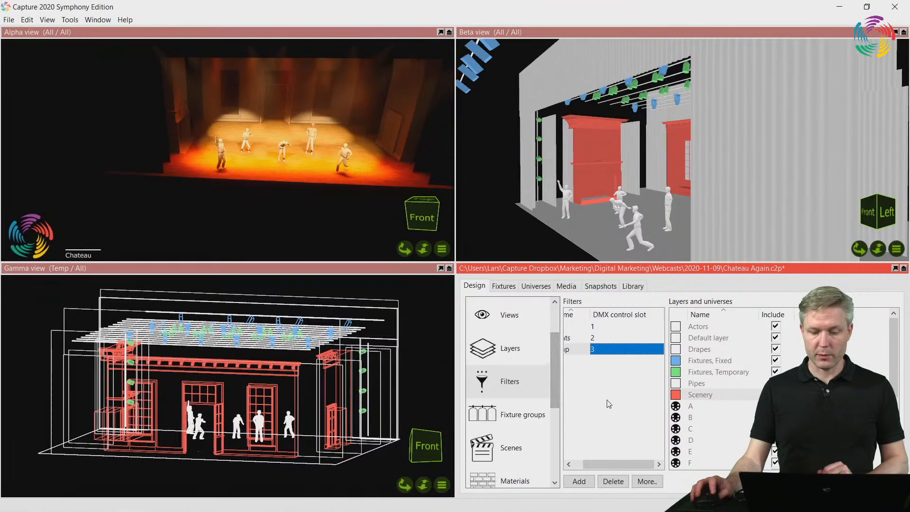
pyautogui.moveTo(603, 464); pyautogui.dragTo(593, 464)
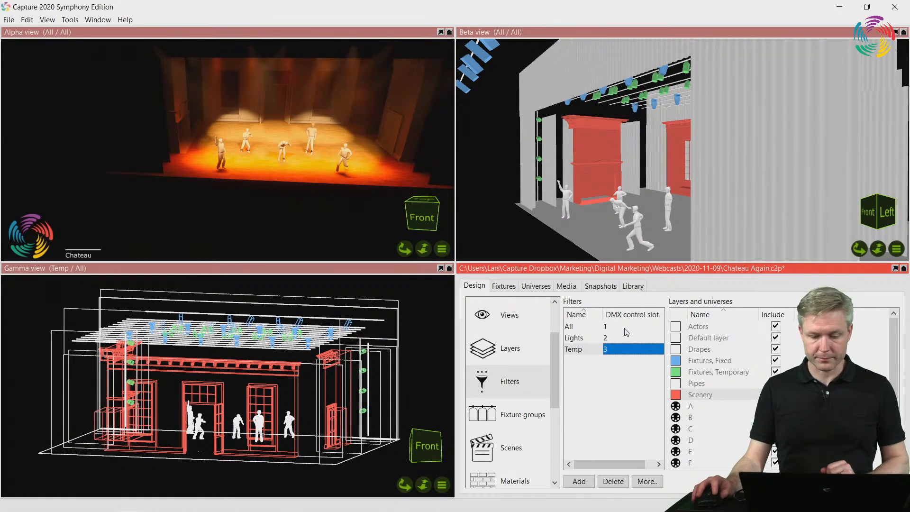
# Open the project's scenes, preview the No Scenery scene, and make Default the current scene again
pyautogui.click(525, 449)
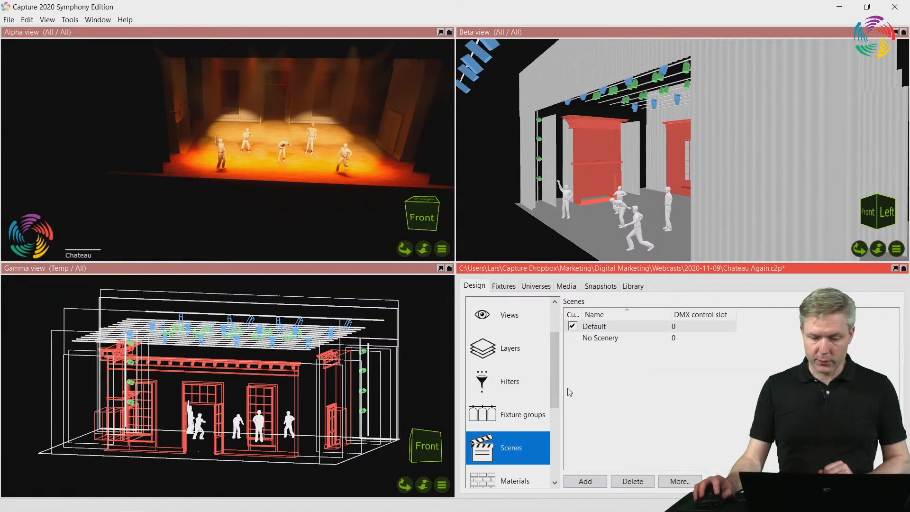
pyautogui.click(573, 338)
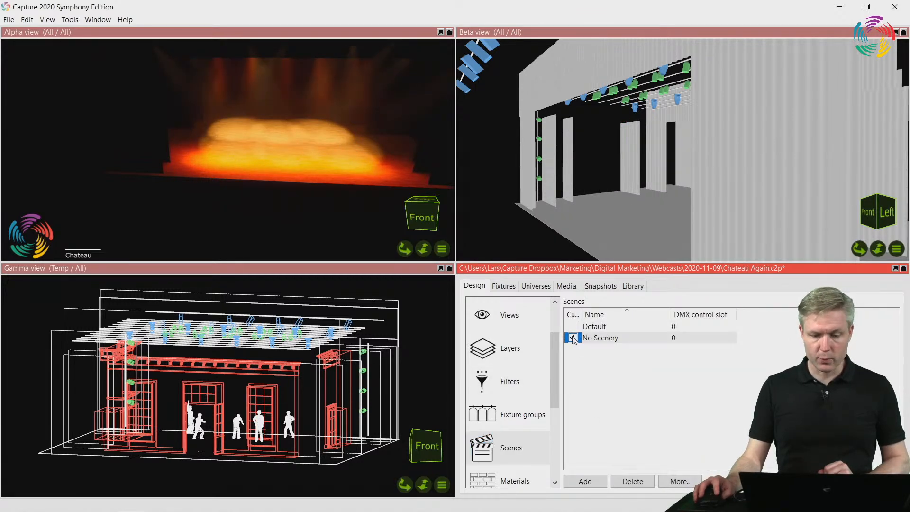
pyautogui.click(573, 327)
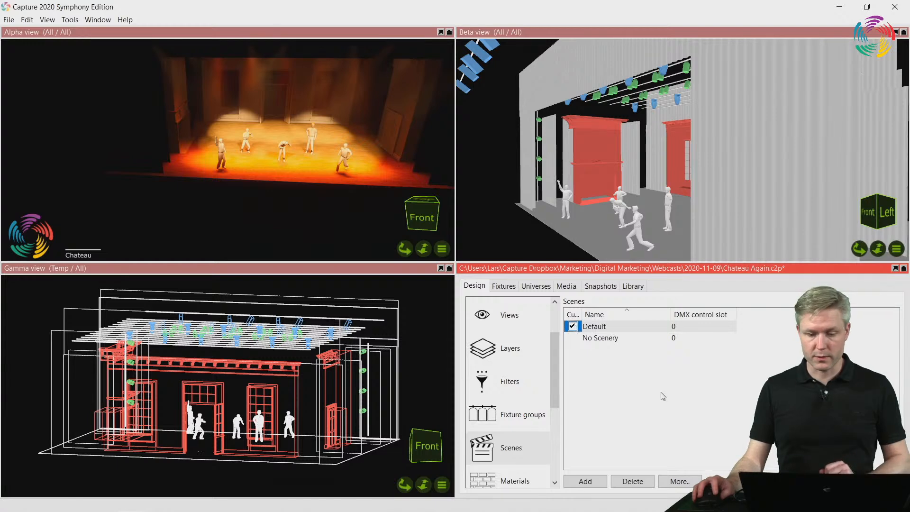
# Assign DMX control slot 1 to the Default scene and slot 2 to the No Scenery scene
pyautogui.click(686, 326)
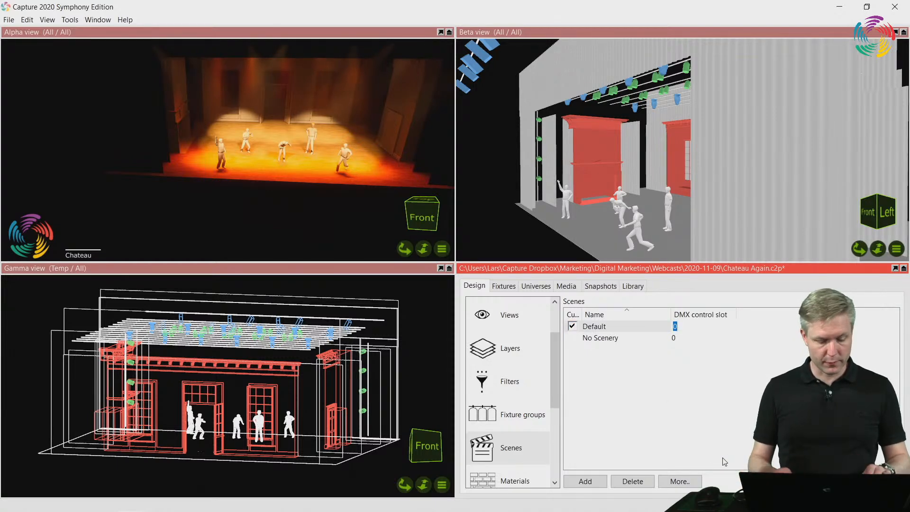
pyautogui.write('1')
pyautogui.press('Return')
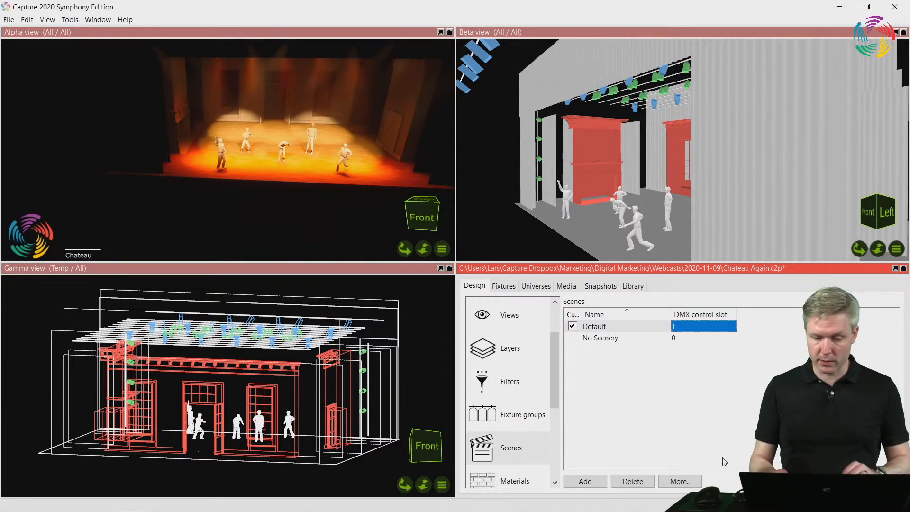
pyautogui.press('Down')
pyautogui.write('2')
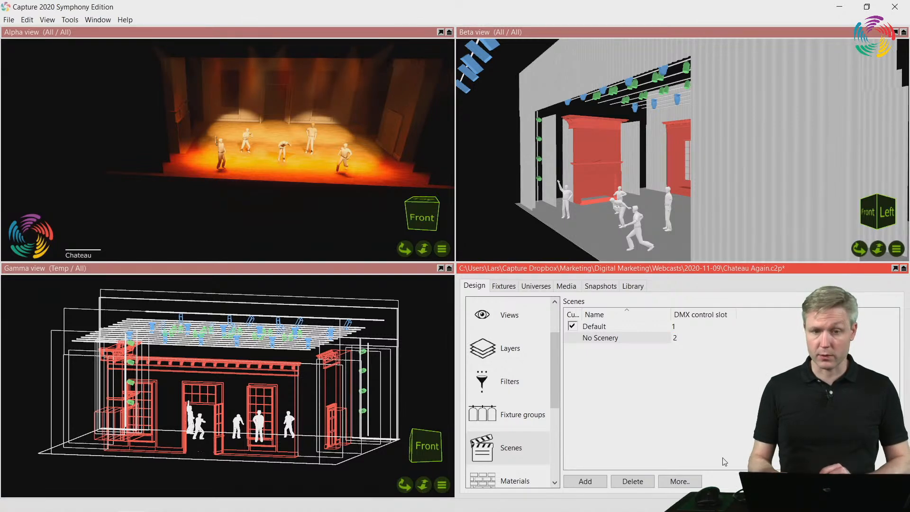
pyautogui.press('Return')
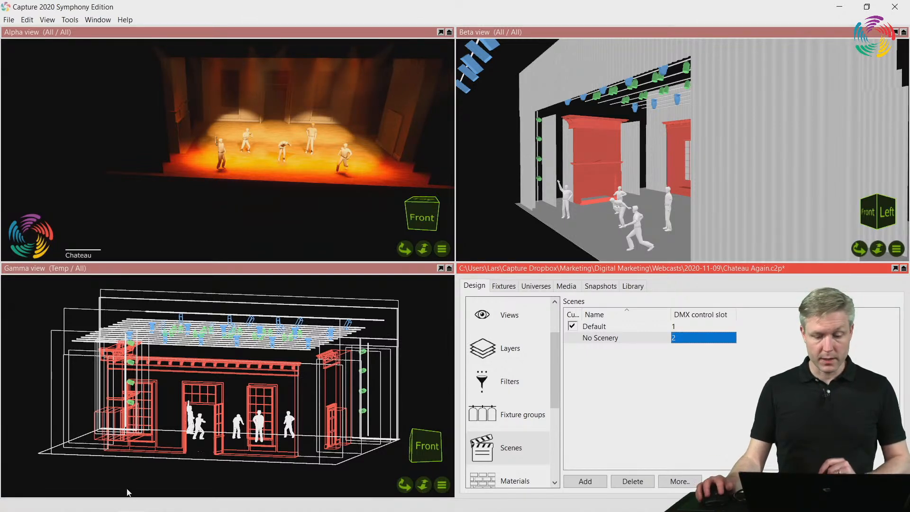
# Switch to LSC Clarity and replace the Standard Capture Camera in universe A with the Extended one, patched at address 41
pyautogui.click(191, 500)
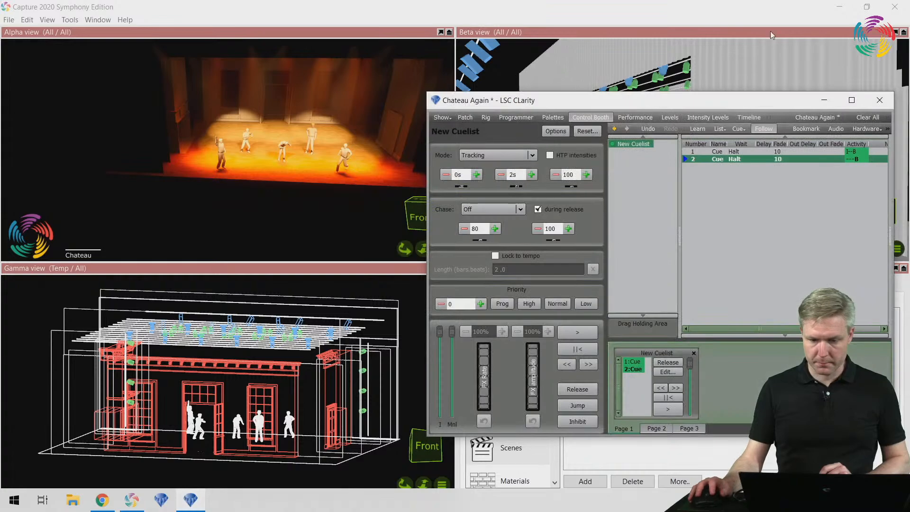
pyautogui.moveTo(743, 101); pyautogui.dragTo(369, 146)
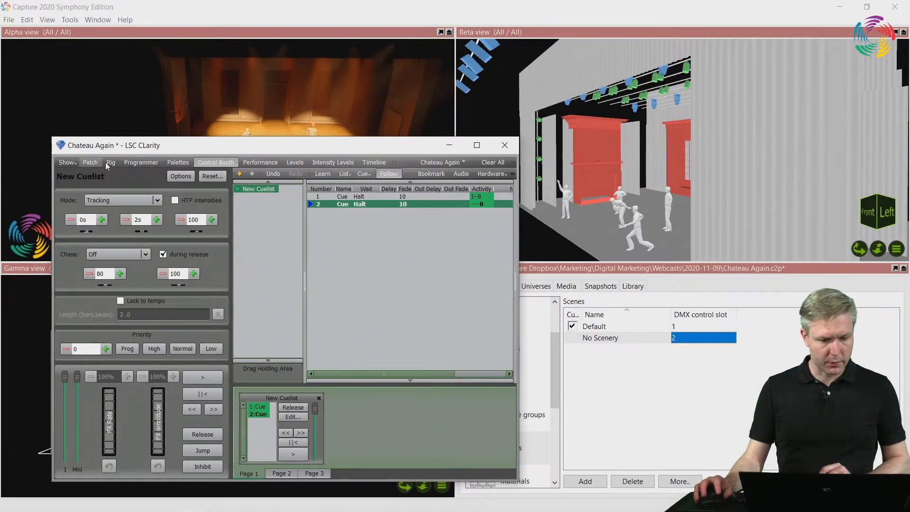
pyautogui.click(90, 162)
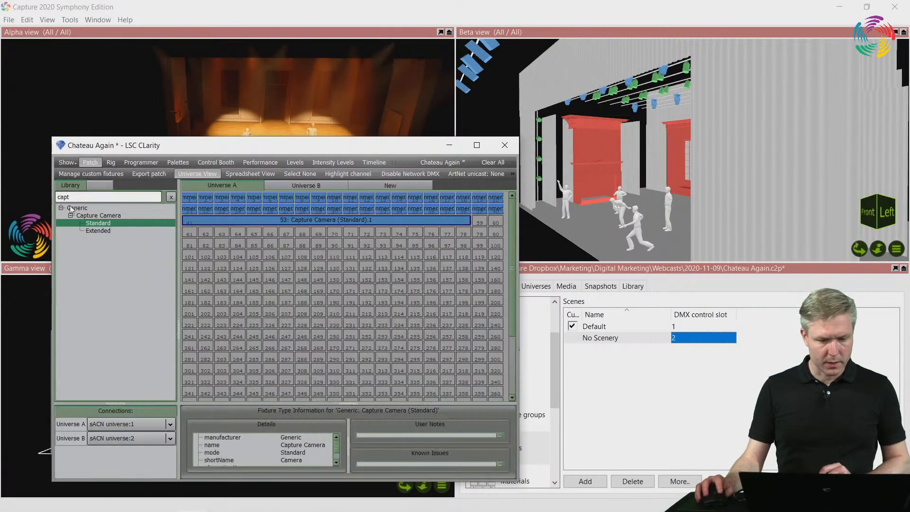
pyautogui.rightClick(223, 224)
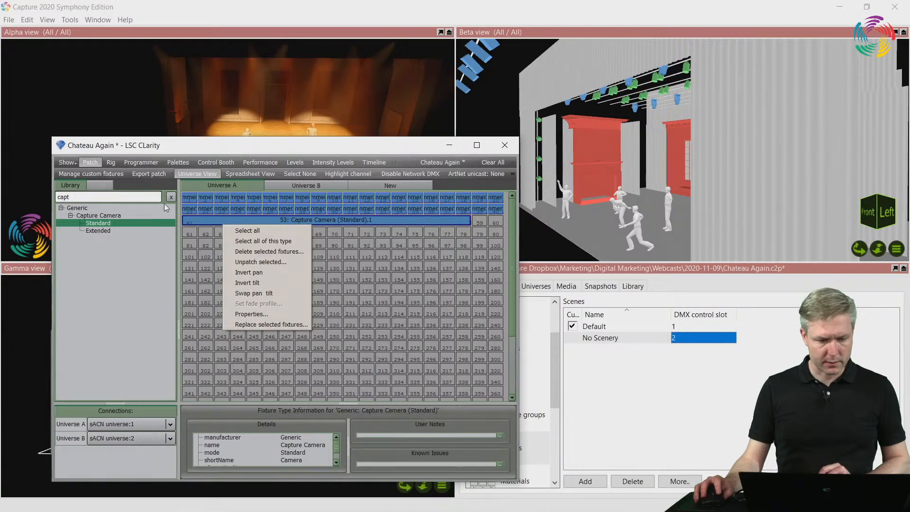
pyautogui.click(268, 252)
pyautogui.click(312, 326)
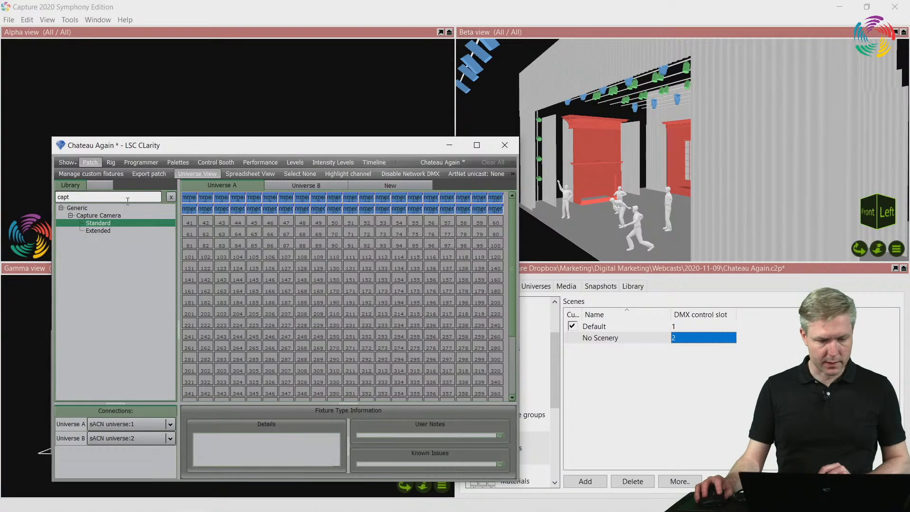
pyautogui.moveTo(100, 232); pyautogui.dragTo(192, 222)
pyautogui.click(329, 364)
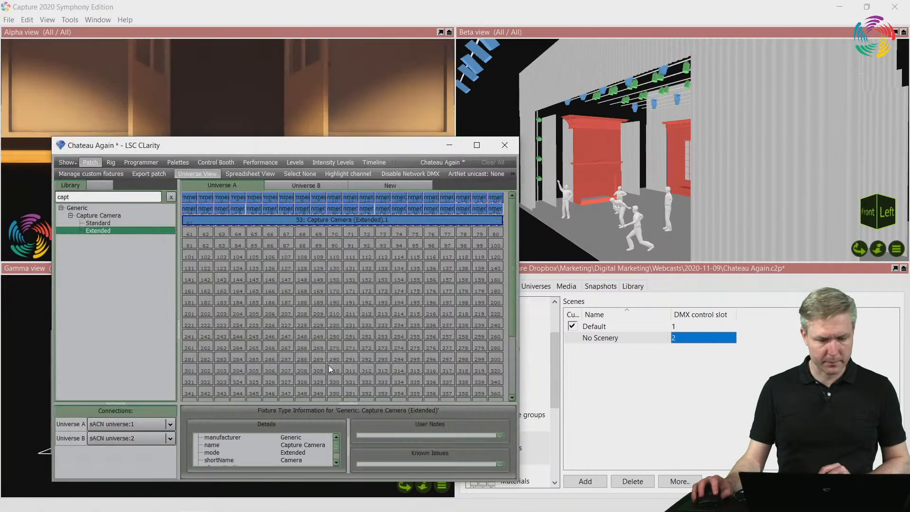
# Select the Extended Capture Camera fixture in Clarity's programmer, keeping the Alpha view uncovered
pyautogui.click(143, 164)
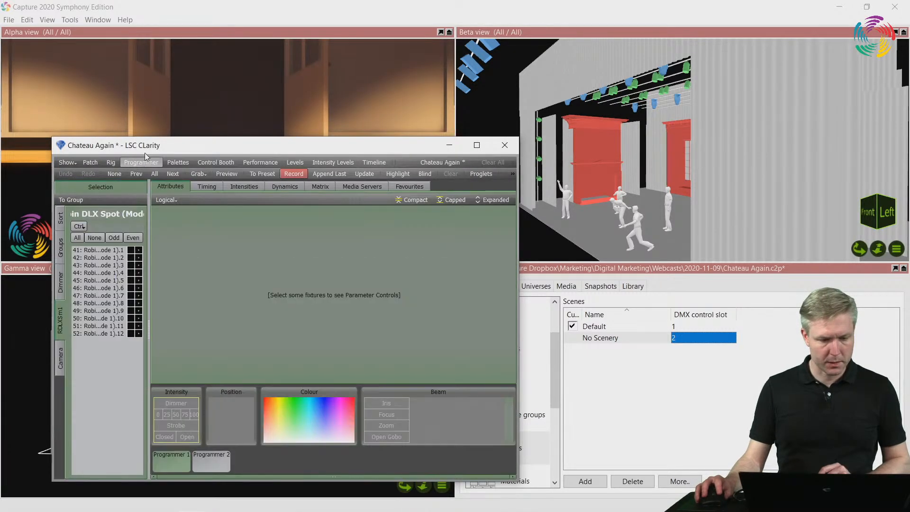
pyautogui.moveTo(154, 150); pyautogui.dragTo(564, 52)
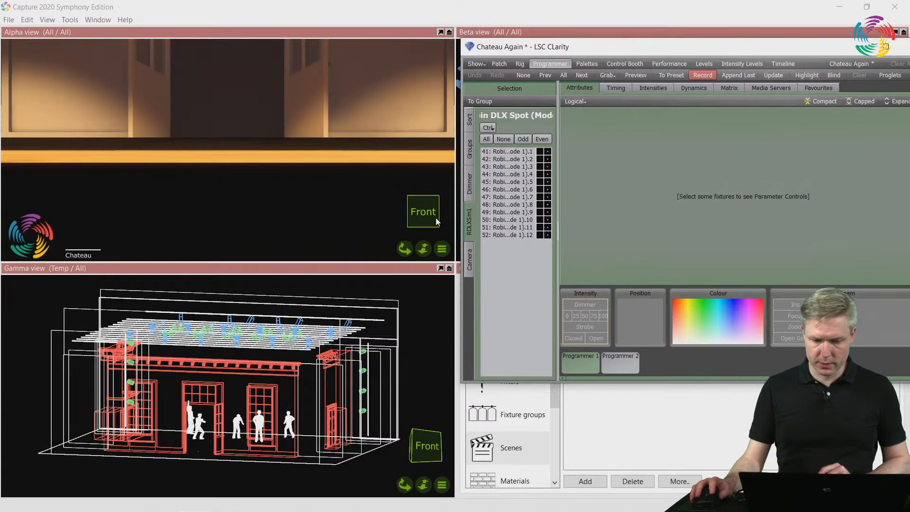
pyautogui.click(470, 265)
pyautogui.click(504, 140)
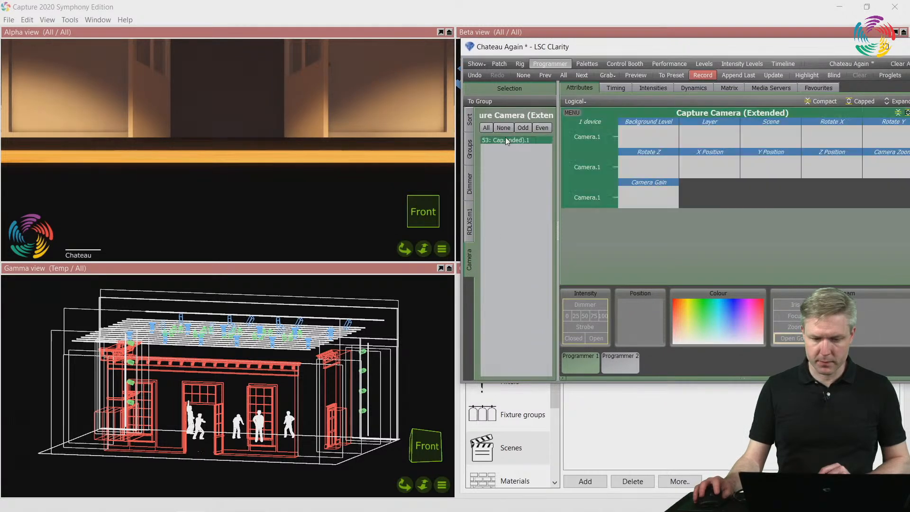
# Frame the stage in the Alpha view by setting the camera's Z Position to 4% and Y Position to 1%
pyautogui.moveTo(740, 50); pyautogui.dragTo(724, 86)
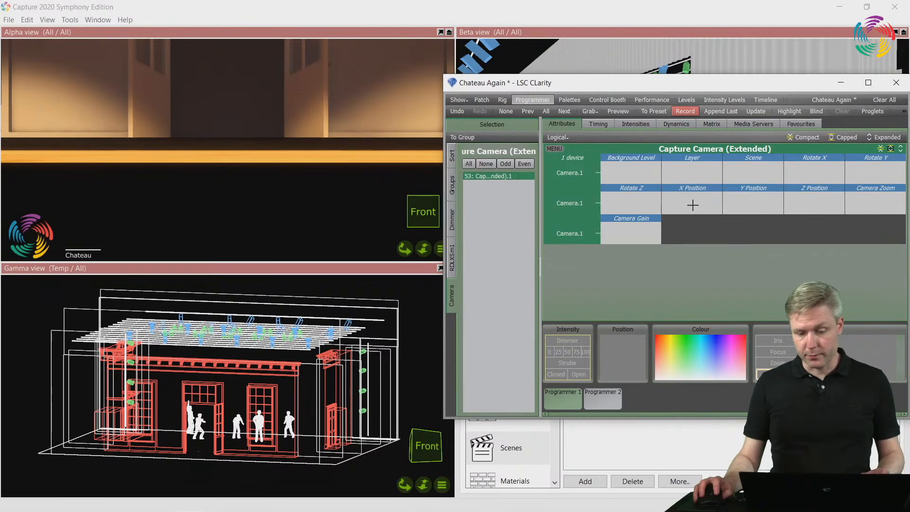
pyautogui.moveTo(814, 204); pyautogui.dragTo(814, 192)
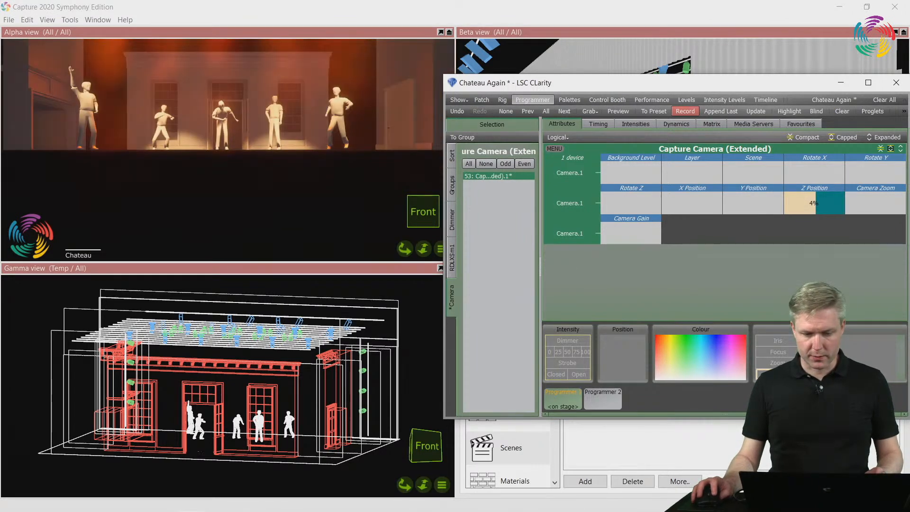
pyautogui.moveTo(753, 204); pyautogui.dragTo(753, 200)
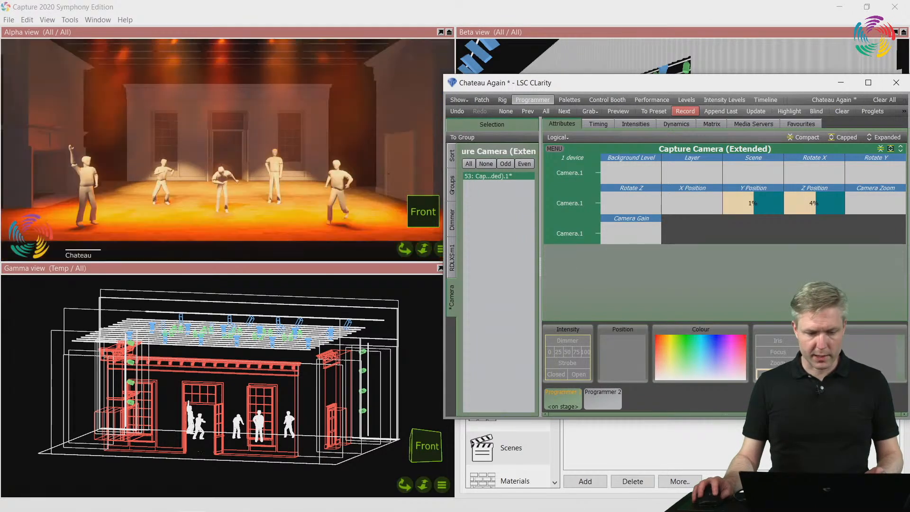
# Adjust the camera's Layer attribute to switch the Alpha view to the Temp filter, keeping the view's title visible
pyautogui.moveTo(766, 85); pyautogui.dragTo(766, 122)
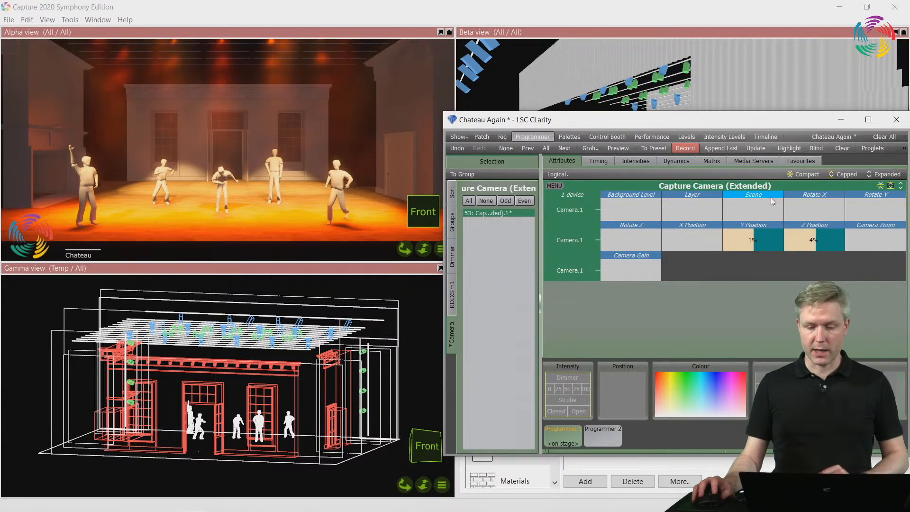
pyautogui.click(692, 210)
pyautogui.moveTo(692, 209); pyautogui.dragTo(691, 204)
# Switch to Capture and exclude the "Fixtures, Fixed" and "Fixtures, Temporary" layers from the Temp filter
pyautogui.click(550, 6)
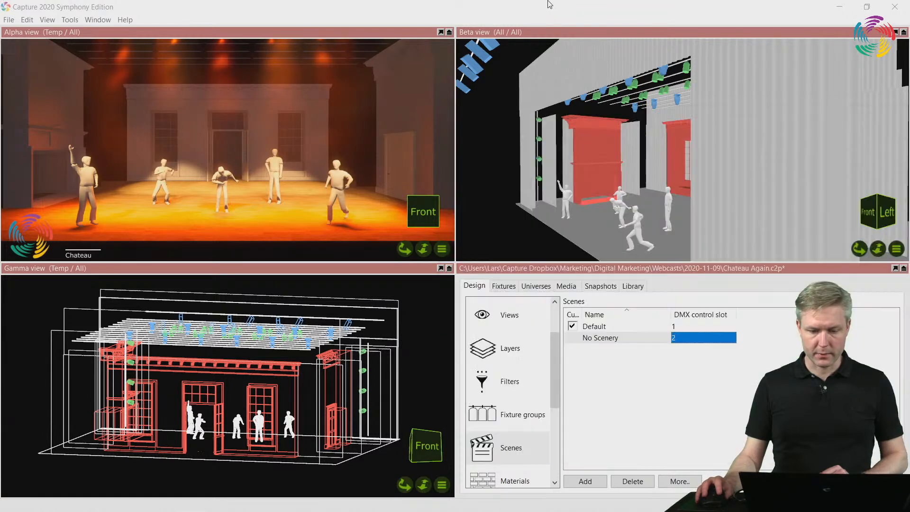
pyautogui.click(506, 379)
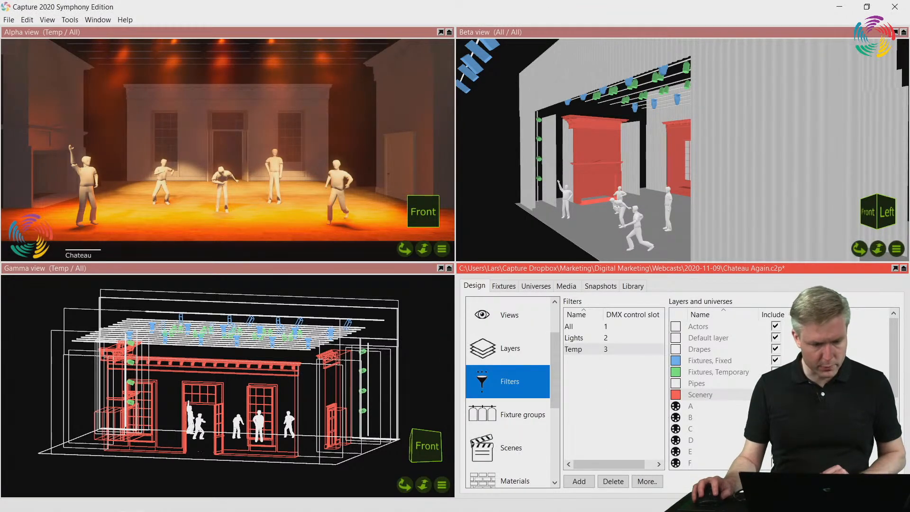
pyautogui.click(776, 361)
pyautogui.click(776, 372)
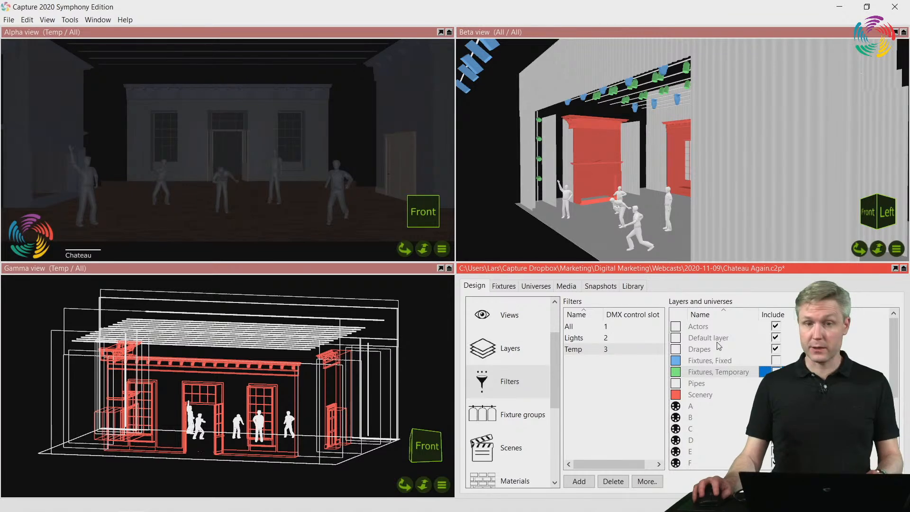
# Switch to LSC Clarity and set the camera's Layer attribute to 2 so the Alpha view uses the Lights filter
pyautogui.hotkey('alt', 'Tab')
pyautogui.scroll(-2, 692, 210)
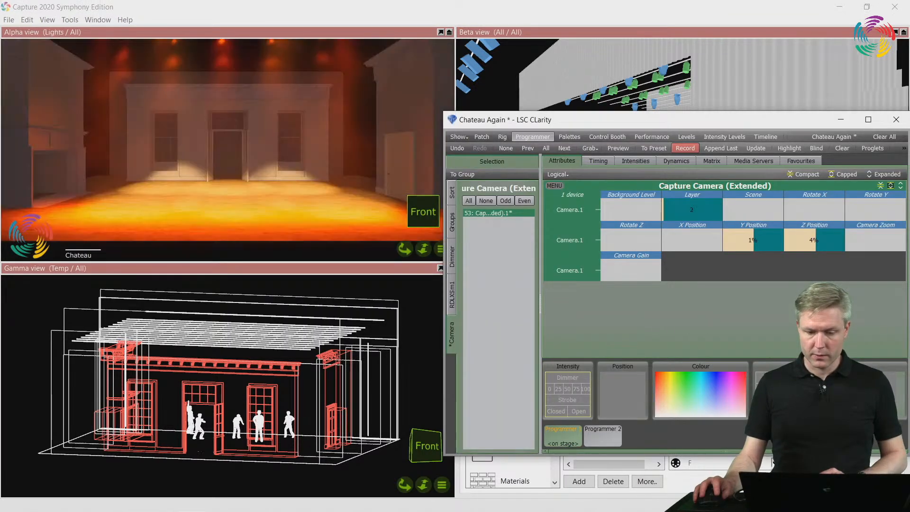
pyautogui.scroll(2, 691, 209)
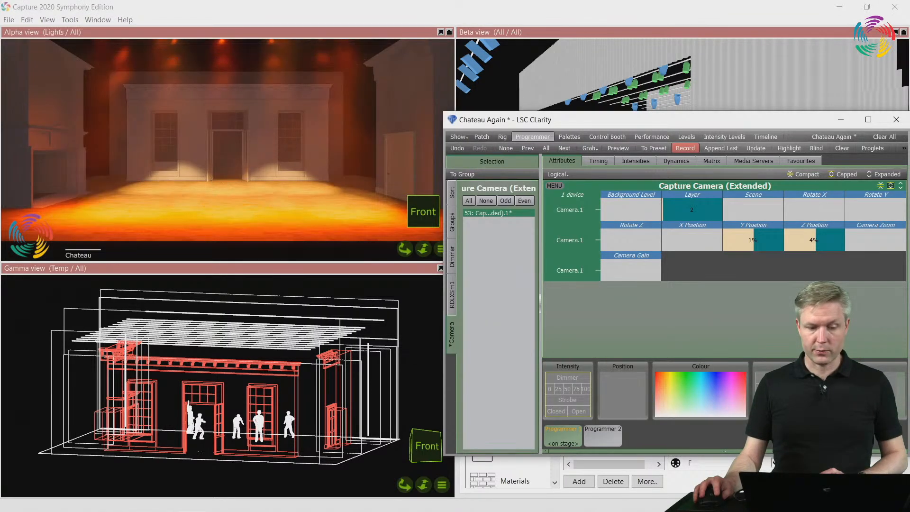
pyautogui.scroll(-1, 692, 210)
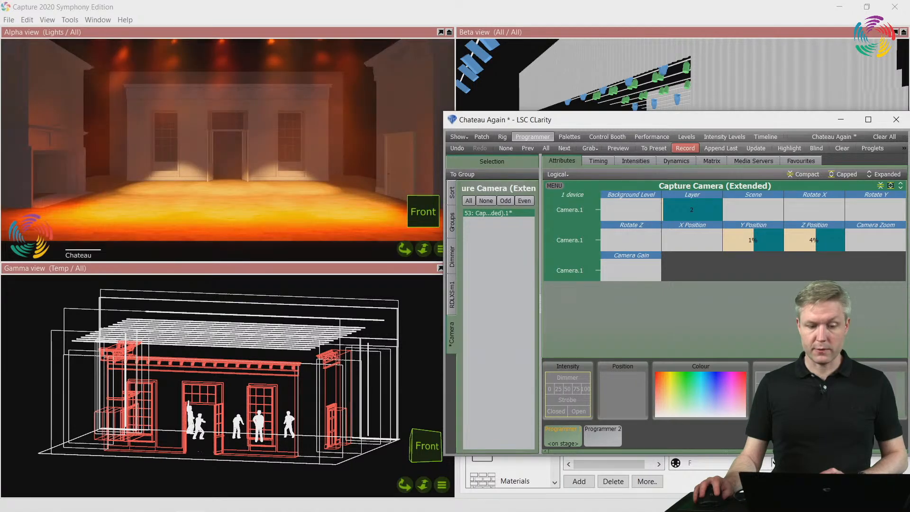
pyautogui.scroll(-1, 692, 209)
pyautogui.scroll(1, 691, 210)
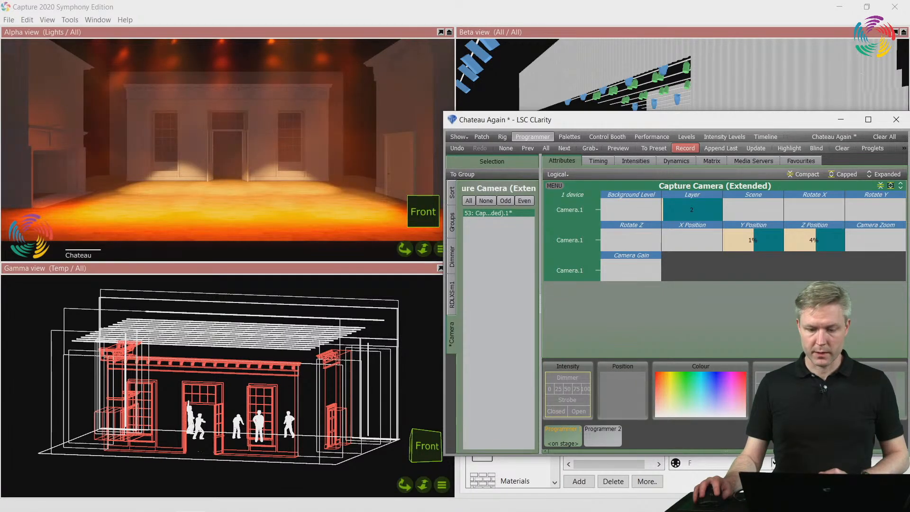
# Set the camera's Layer attribute to 1 and its Scene attribute to 1
pyautogui.scroll(1, 691, 210)
pyautogui.scroll(-2, 692, 209)
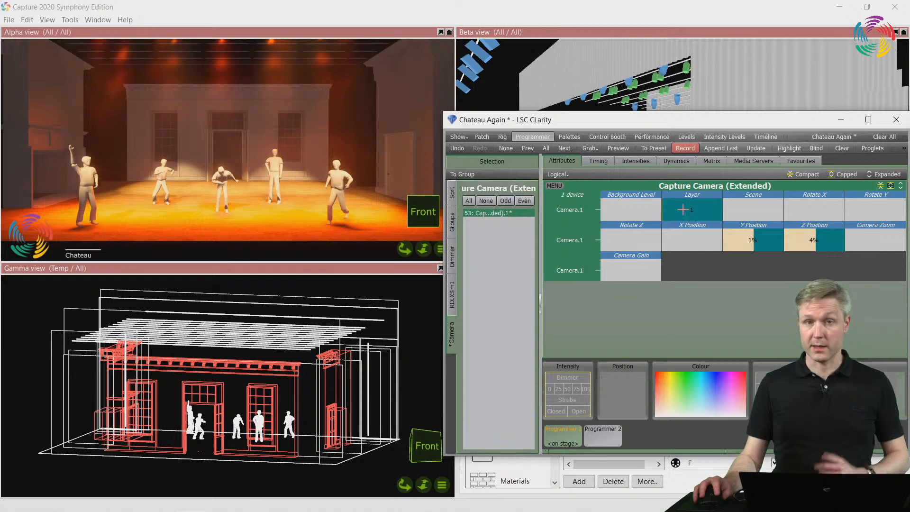
pyautogui.click(735, 207)
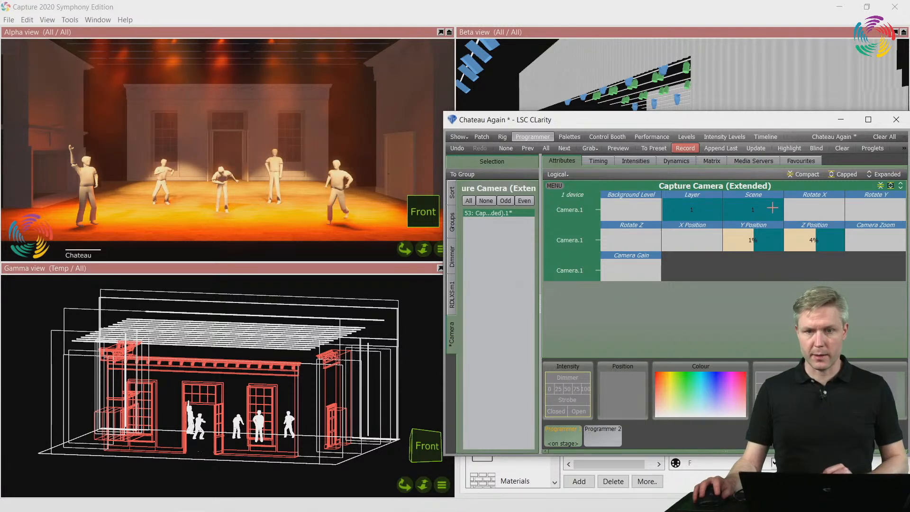
pyautogui.moveTo(746, 217); pyautogui.dragTo(746, 210)
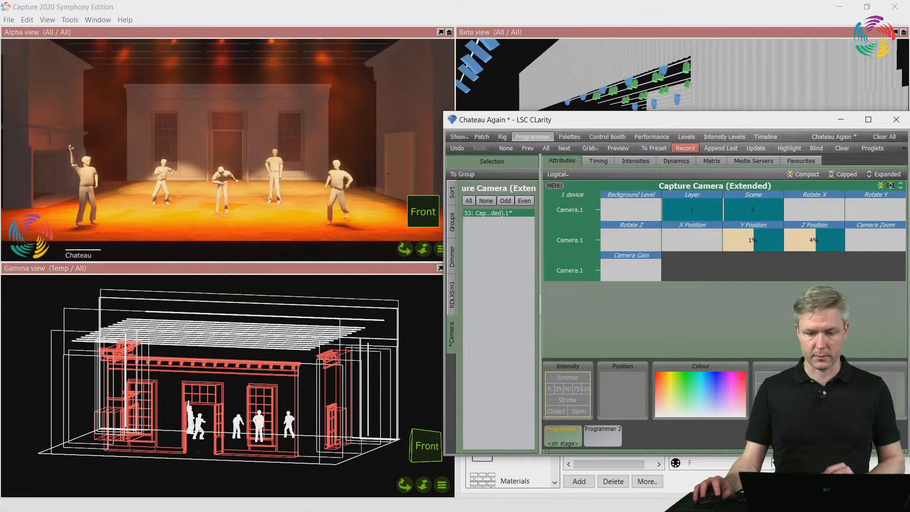
# Move the console window clear of the project panel and switch to Capture to show the project snapshots
pyautogui.moveTo(709, 127); pyautogui.dragTo(243, 354)
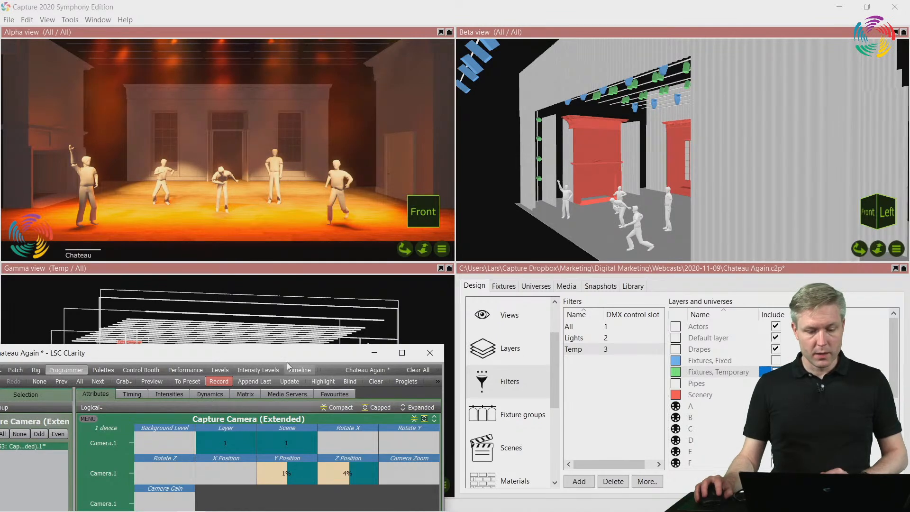
pyautogui.moveTo(289, 357); pyautogui.dragTo(319, 332)
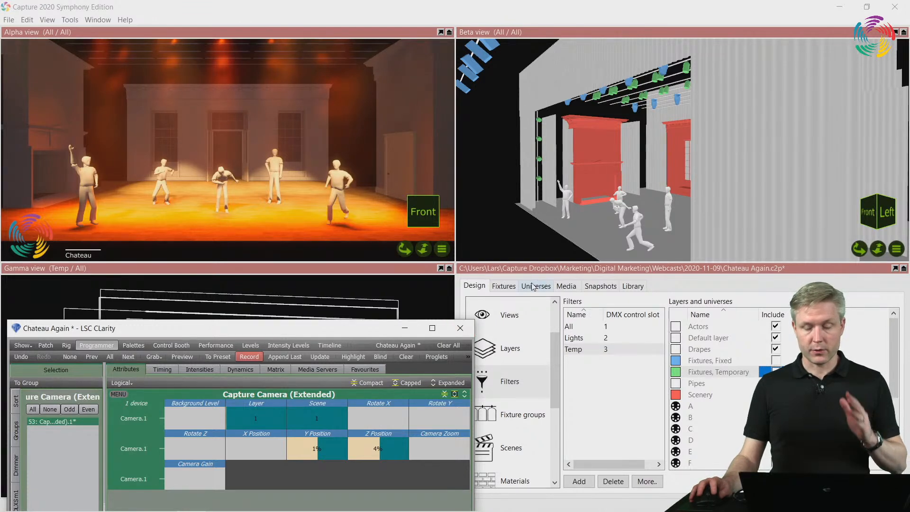
pyautogui.click(600, 286)
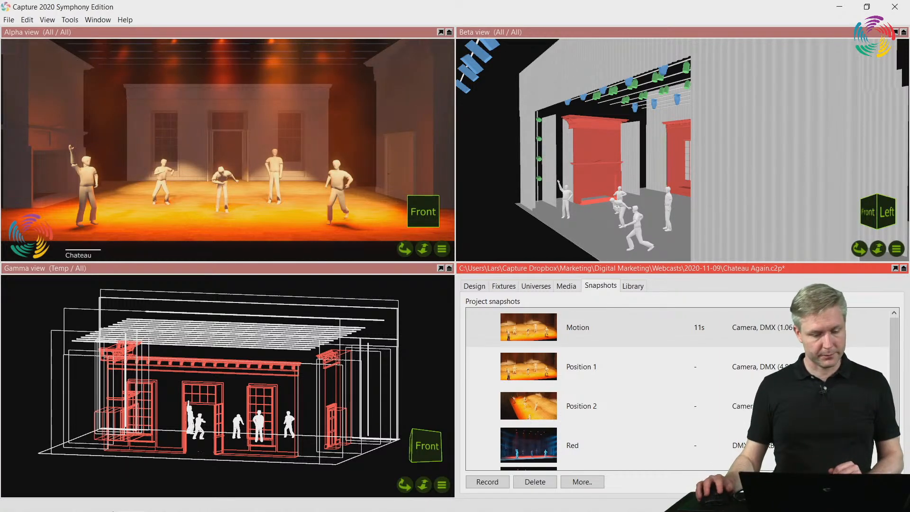
# Switch to the browser and examine the reference manual's DMX tables for cameras, smoke boxes, video players, movers and rotators
pyautogui.moveTo(73, 509)
pyautogui.click(102, 500)
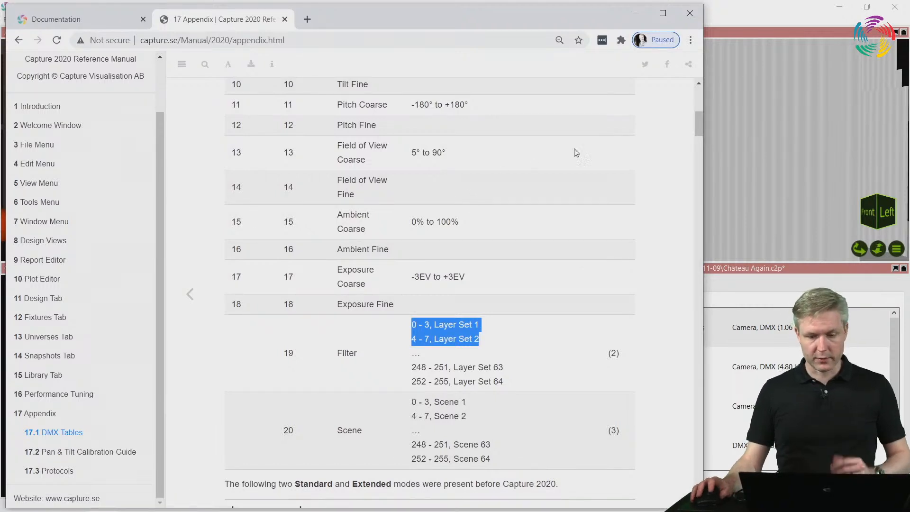
pyautogui.moveTo(698, 127); pyautogui.dragTo(691, 186)
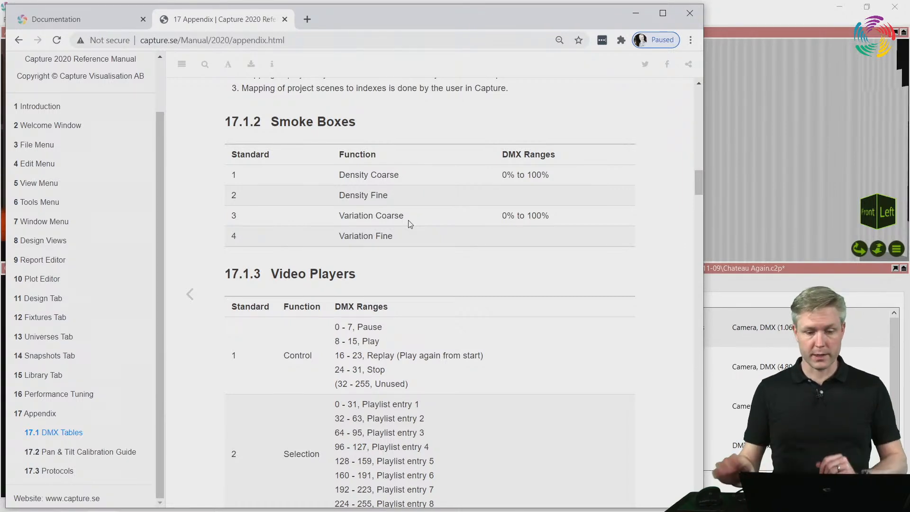
pyautogui.scroll(-4, 380, 229)
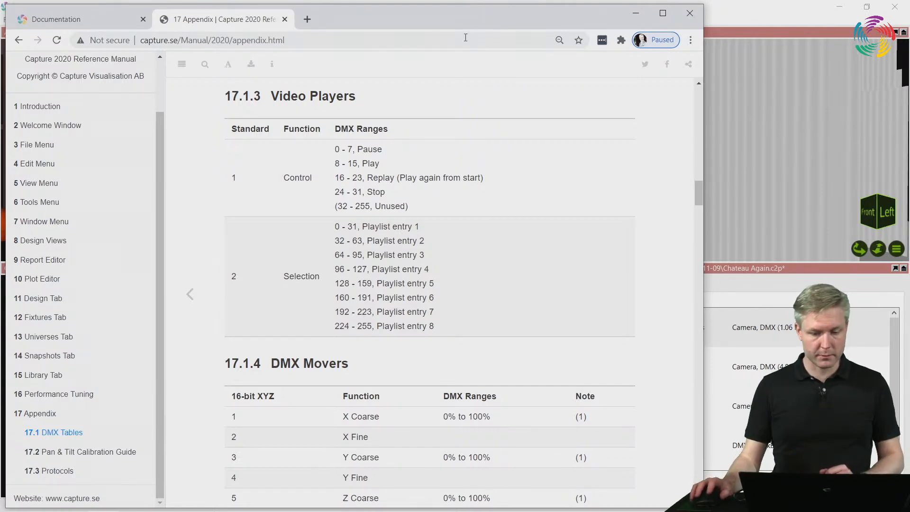
pyautogui.scroll(-3, 404, 142)
pyautogui.scroll(-1, 403, 155)
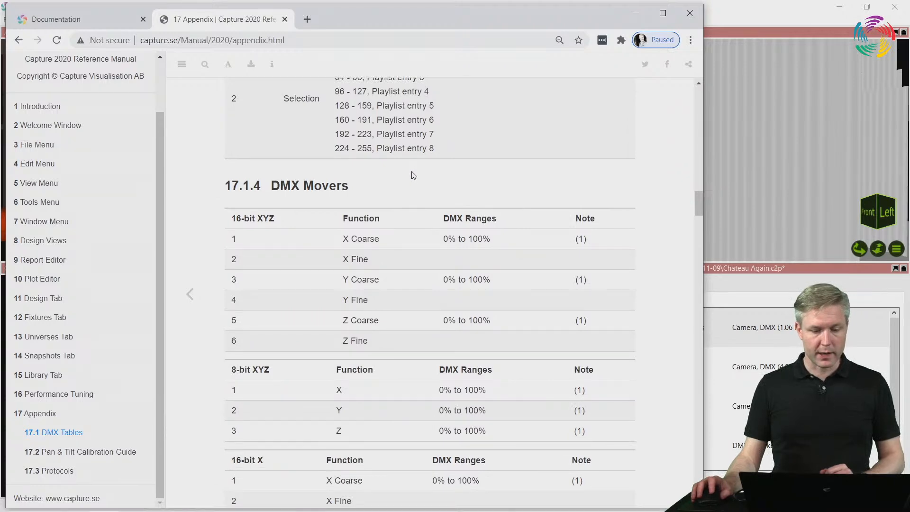
pyautogui.moveTo(698, 211); pyautogui.dragTo(698, 248)
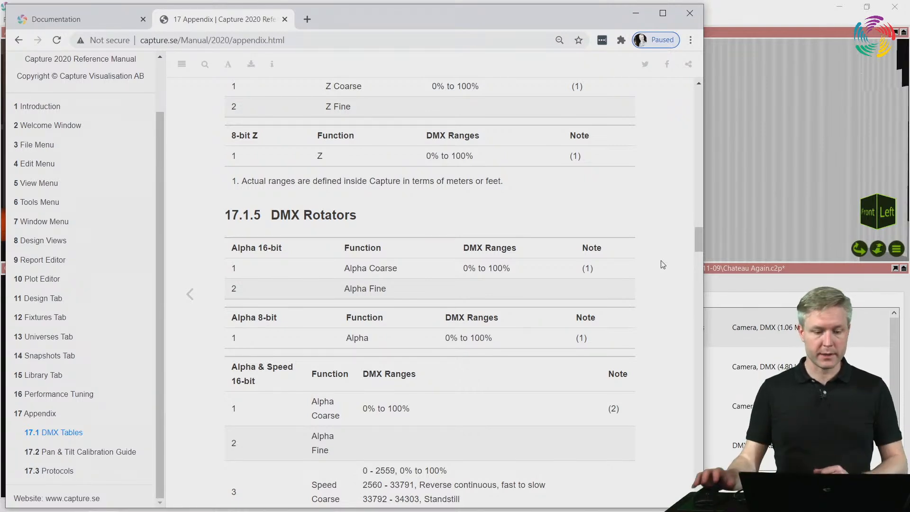
# Find the Motion Control tutorial on Capture's Documentation page, watch part of the video, and put the browser away
pyautogui.click(116, 19)
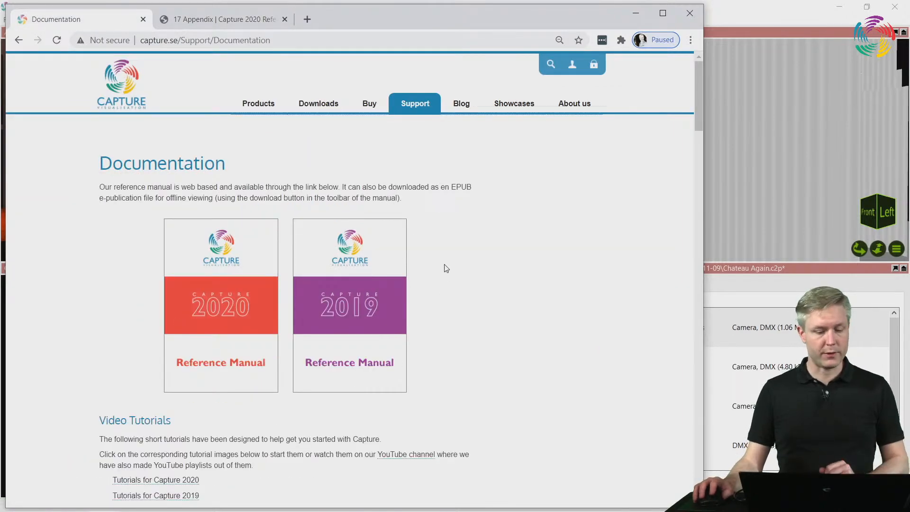
pyautogui.scroll(-15, 445, 267)
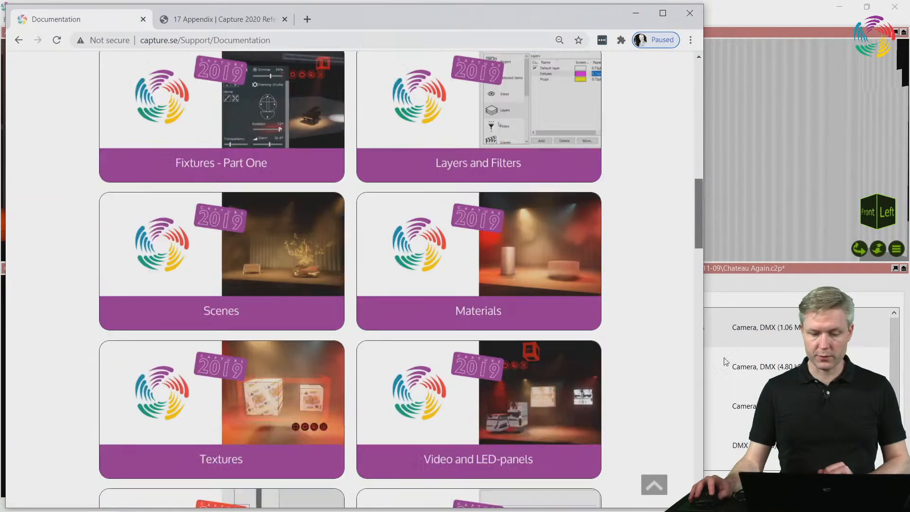
pyautogui.moveTo(727, 362); pyautogui.dragTo(655, 349)
pyautogui.scroll(-12, 655, 349)
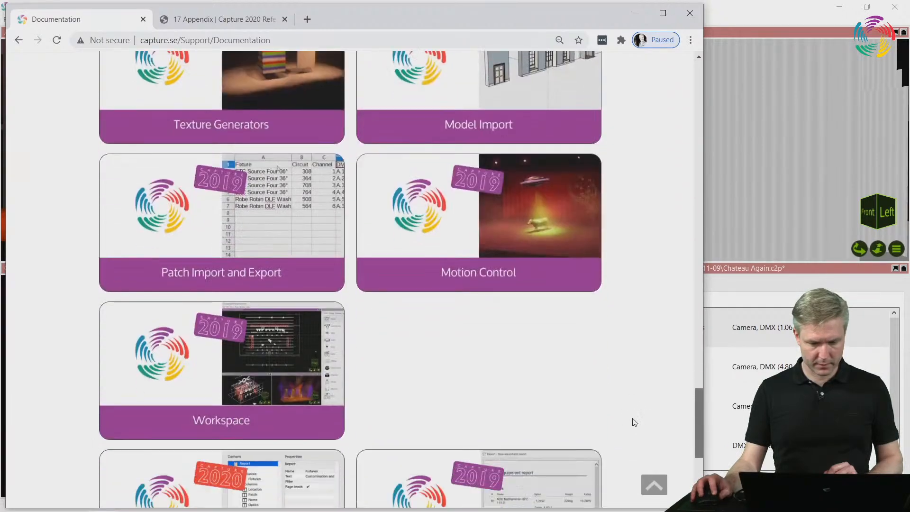
pyautogui.click(507, 205)
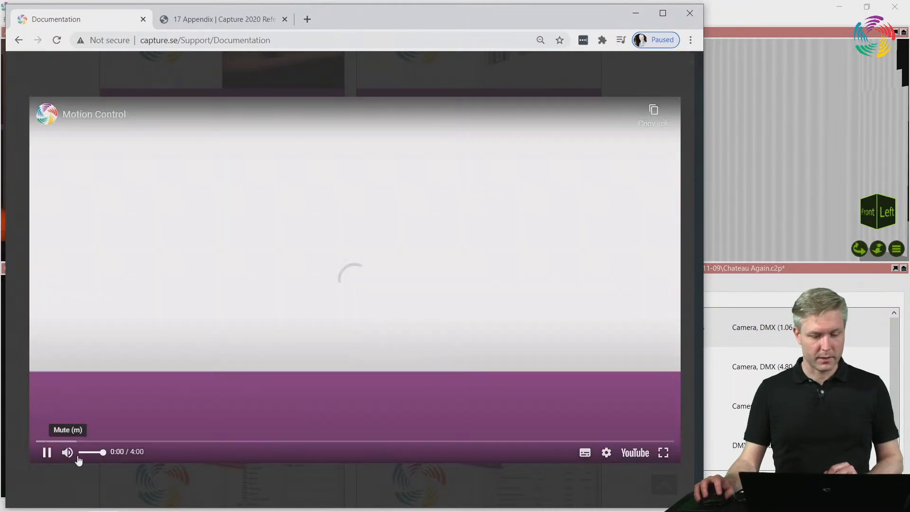
pyautogui.click(77, 457)
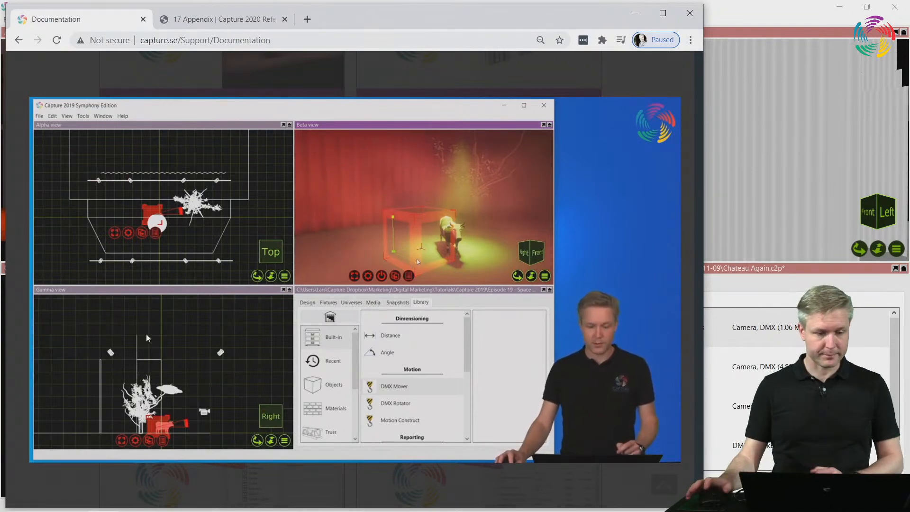
pyautogui.click(692, 63)
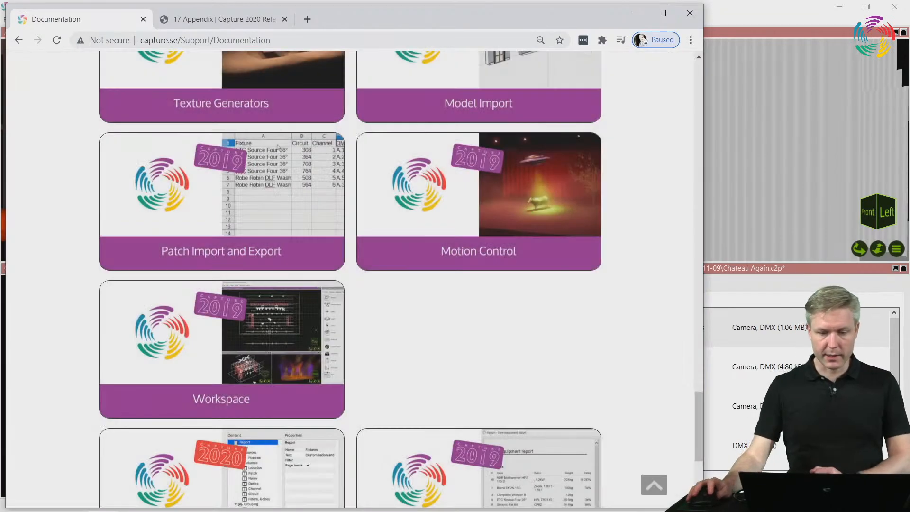
pyautogui.click(636, 12)
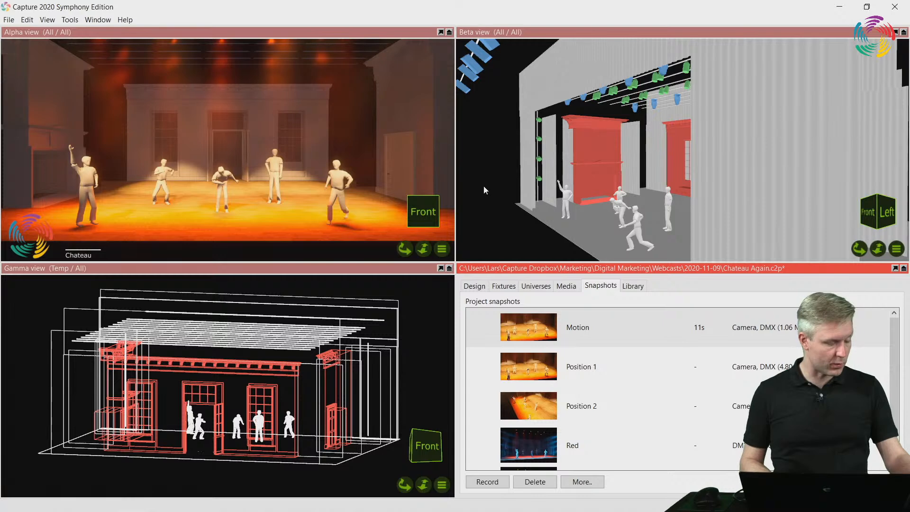
# Create a new project without saving the changes to the current one
pyautogui.click(479, 291)
pyautogui.click(8, 19)
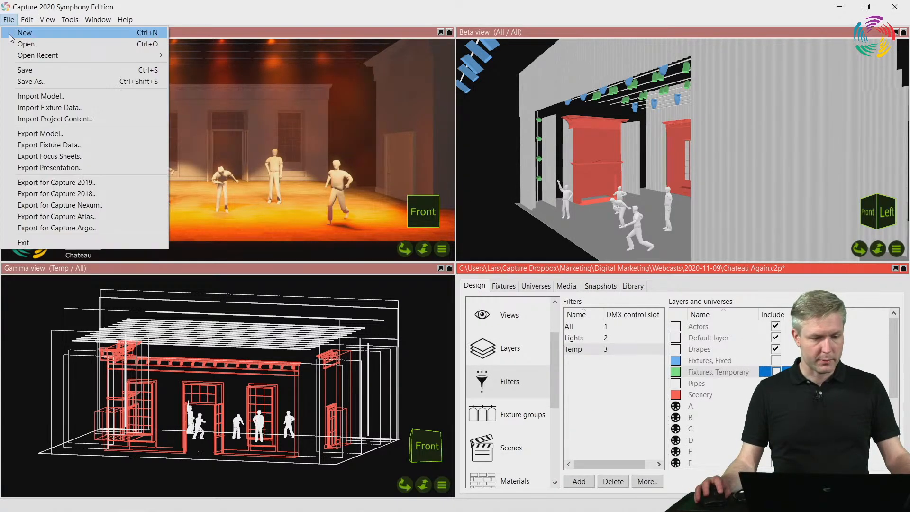
pyautogui.click(24, 33)
pyautogui.click(498, 305)
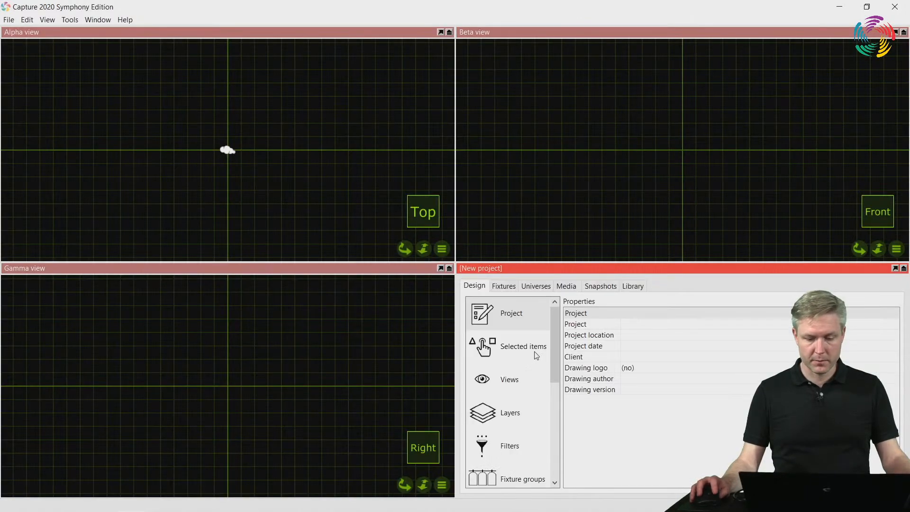
# Examine the new project's Alpha view properties for ambient lighting, exposure and patch
pyautogui.click(524, 378)
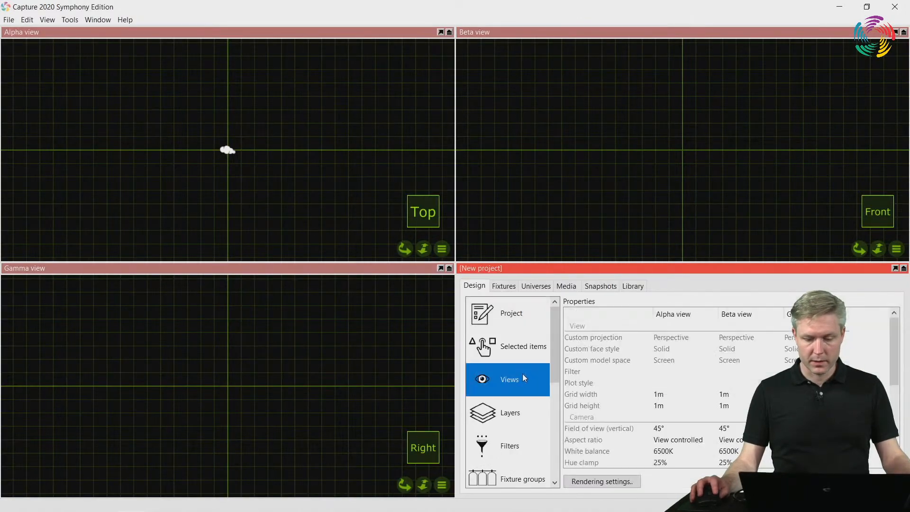
pyautogui.scroll(-5, 664, 384)
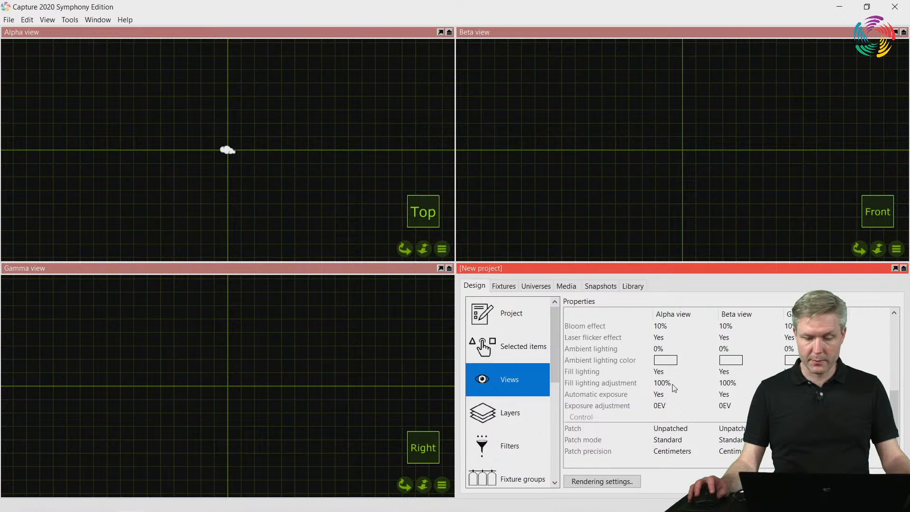
pyautogui.click(674, 351)
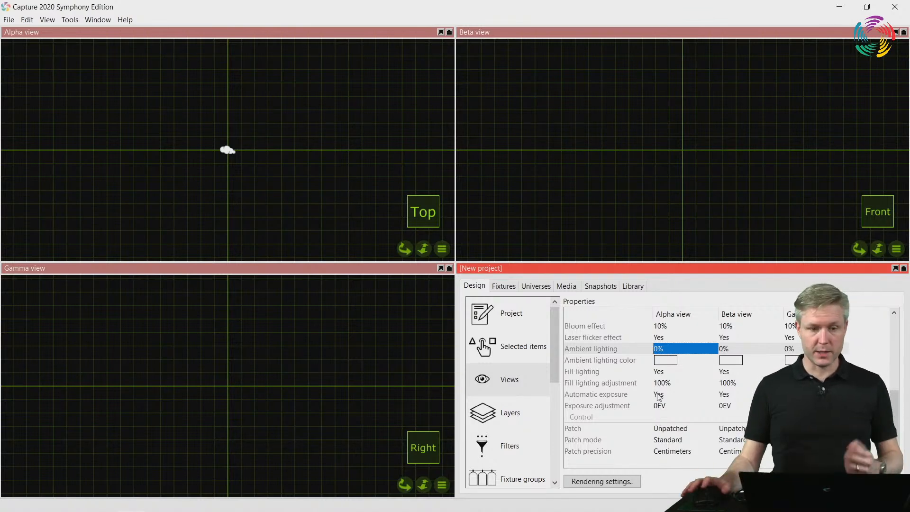
# Reopen the recent project Chateau Again.c2p
pyautogui.click(9, 19)
pyautogui.moveTo(41, 54)
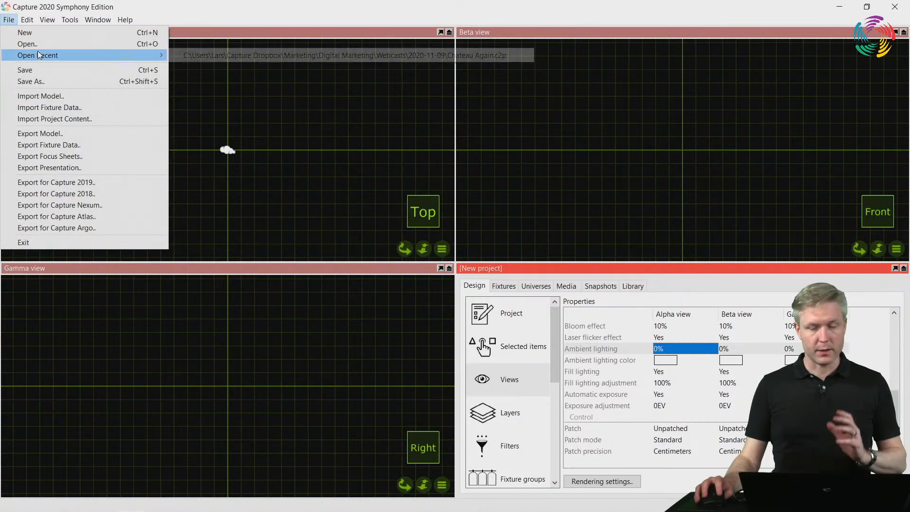
pyautogui.click(240, 57)
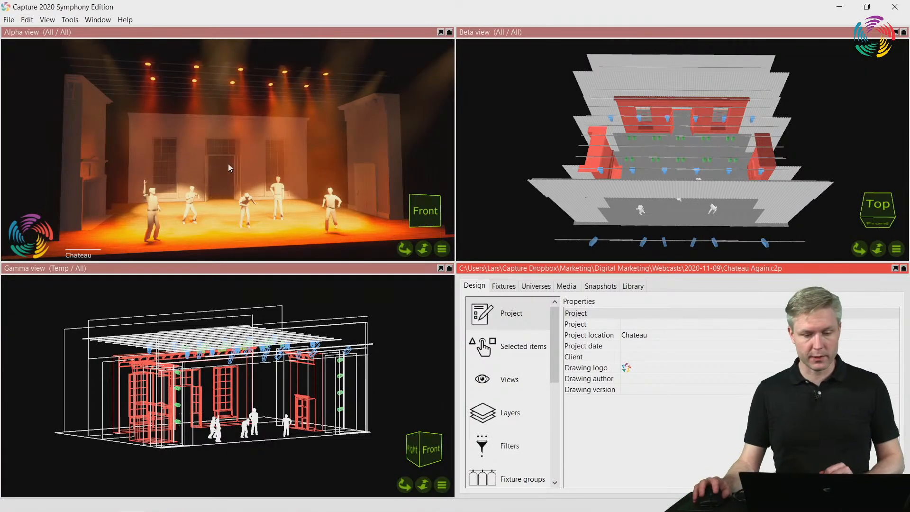
# Select the Par 64 Standard fixture on channel 22 in the Alpha view and set the view's ambient lighting to 20.5%
pyautogui.click(195, 71)
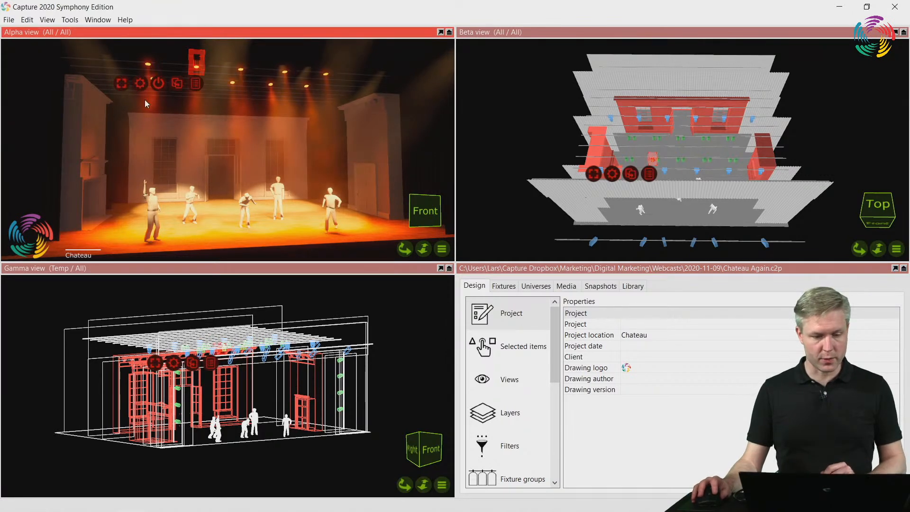
pyautogui.moveTo(33, 224)
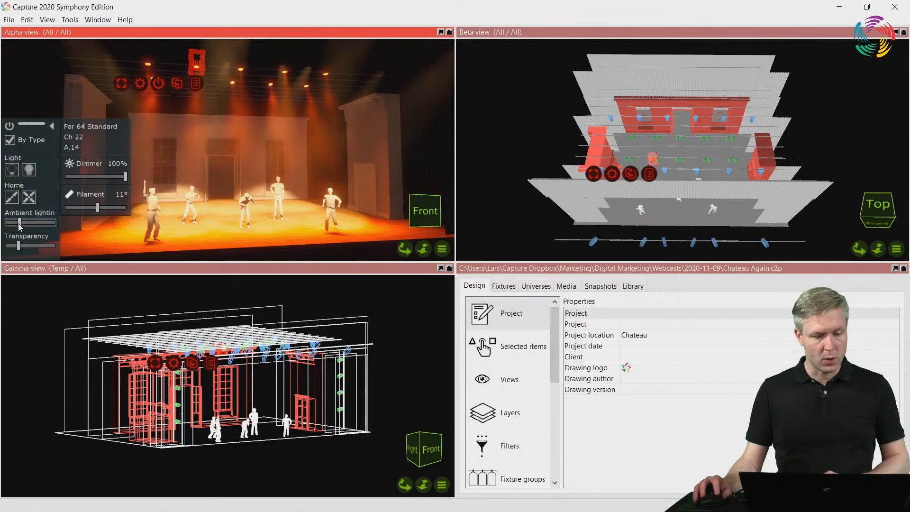
pyautogui.moveTo(19, 222)
pyautogui.mouseDown()
pyautogui.moveTo(55, 222)
pyautogui.moveTo(9, 223)
pyautogui.moveTo(29, 223)
pyautogui.moveTo(9, 222)
pyautogui.moveTo(17, 222)
pyautogui.mouseUp()
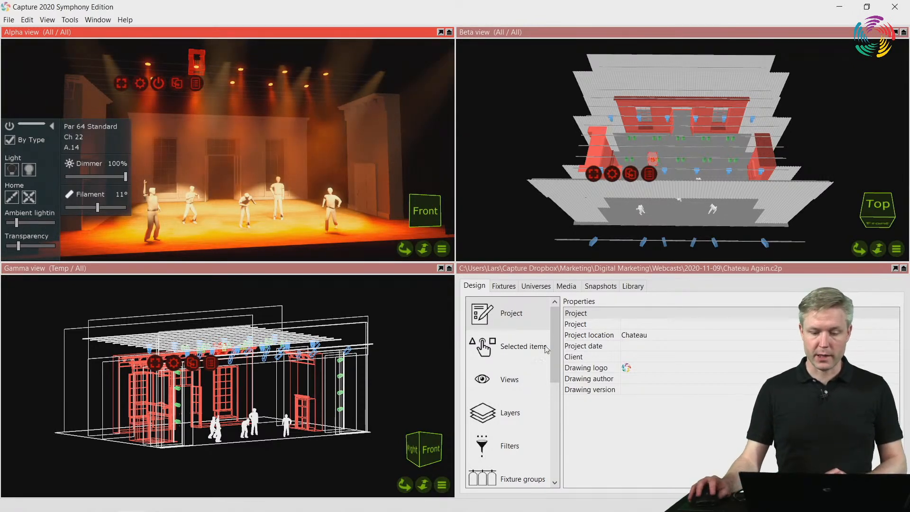
# Examine the views' ambient lighting and control properties, selecting the Alpha view's Patch property
pyautogui.click(523, 380)
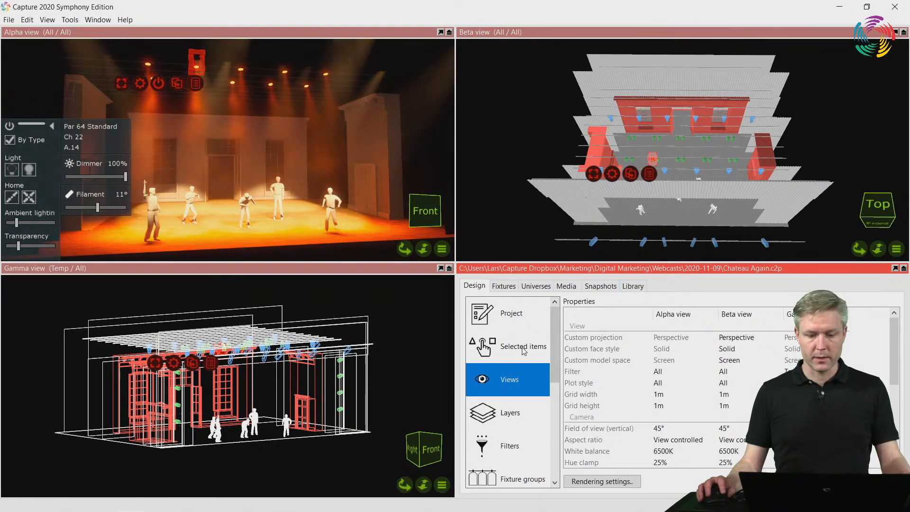
pyautogui.scroll(-5, 607, 387)
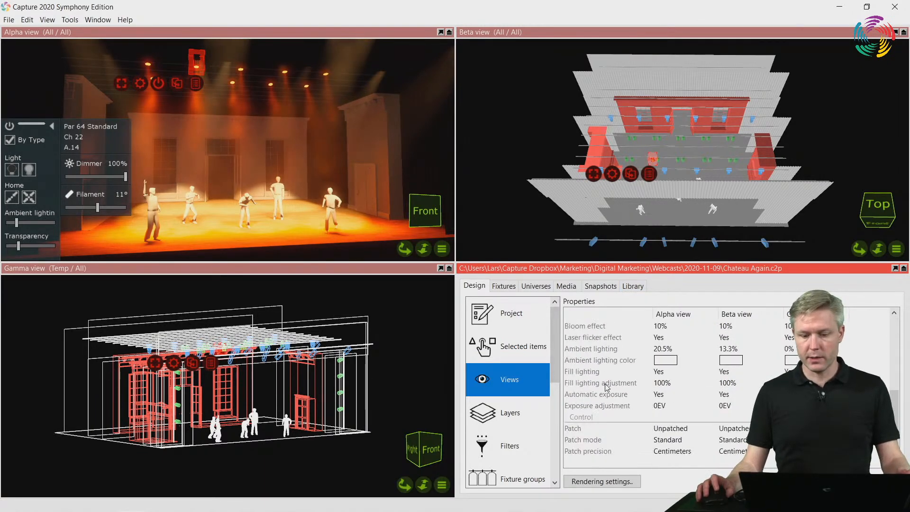
pyautogui.click(689, 429)
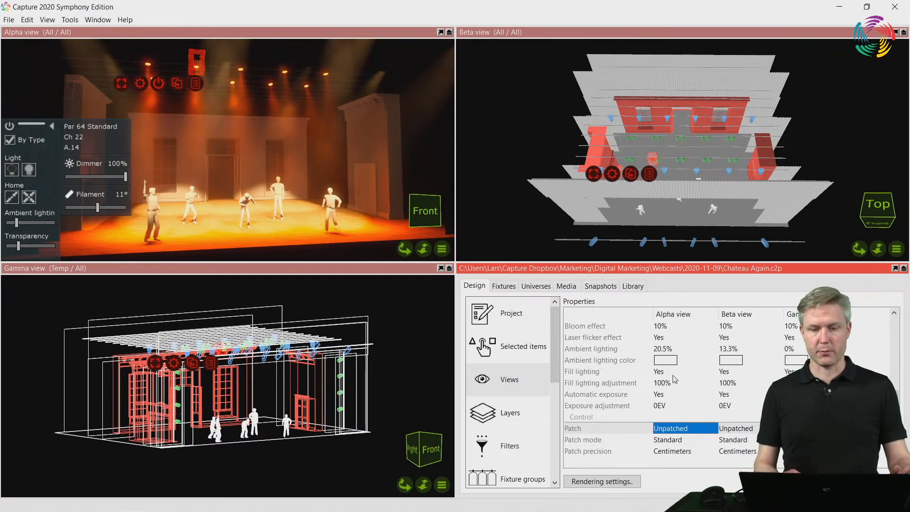